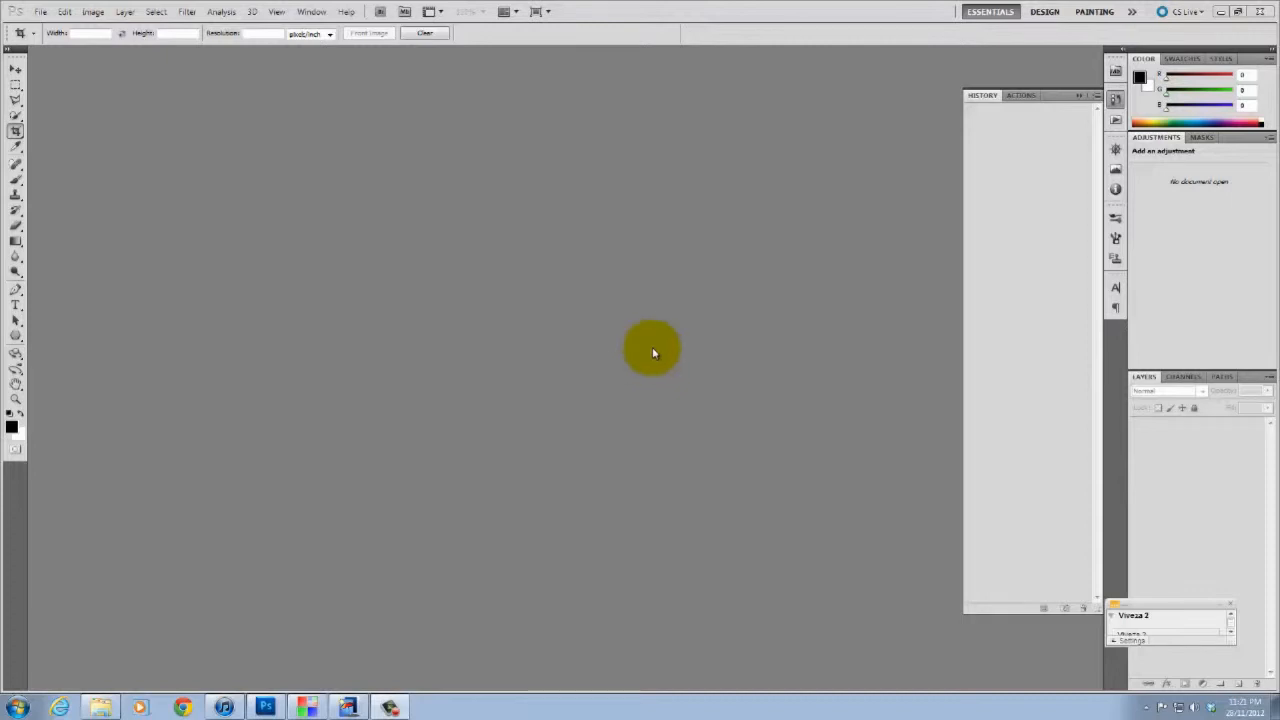
Open the raw photo 20110123 0053.CR2 in Camera Raw and show its basic adjustments
left_click(40, 11)
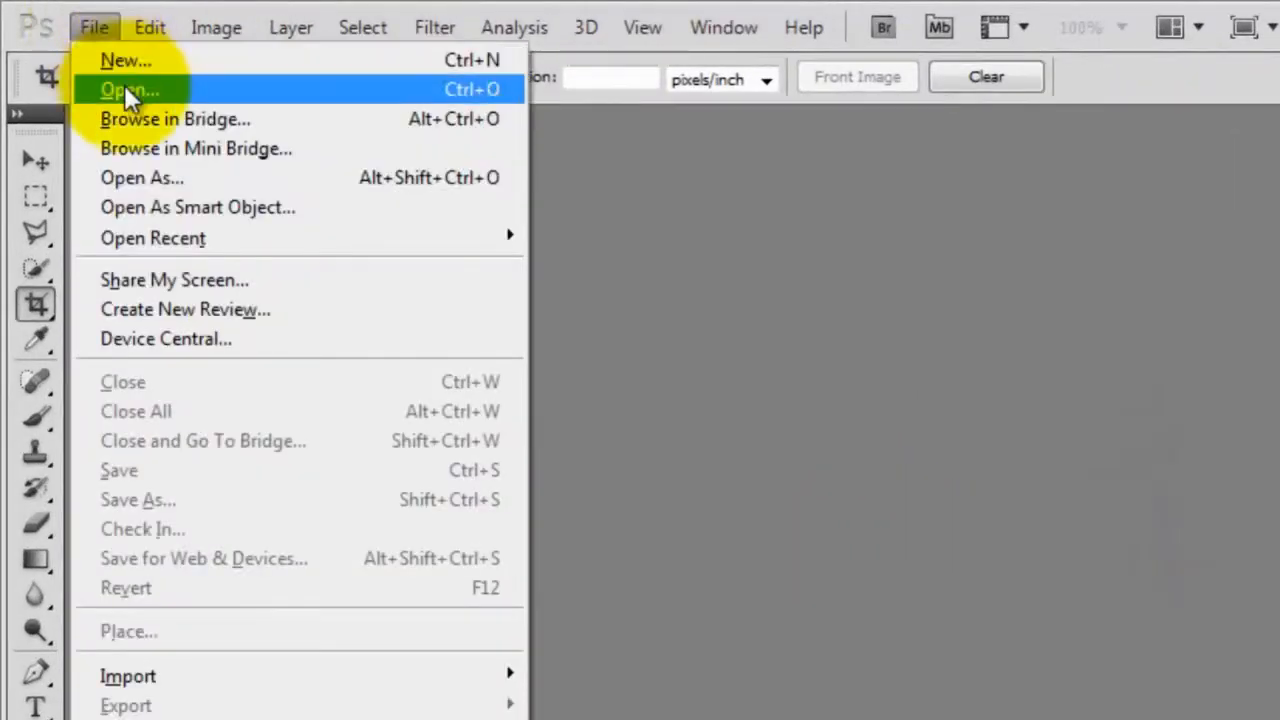
left_click(126, 89)
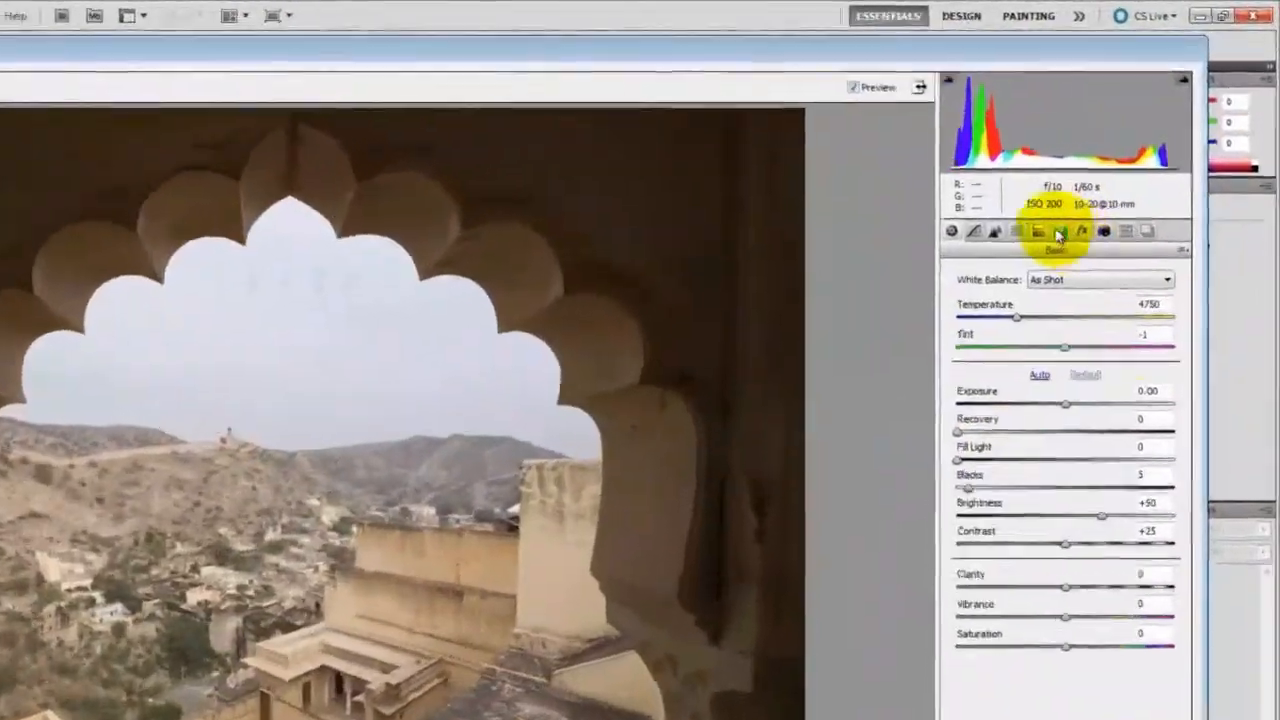
left_click(1118, 170)
left_click(1103, 220)
left_click(957, 226)
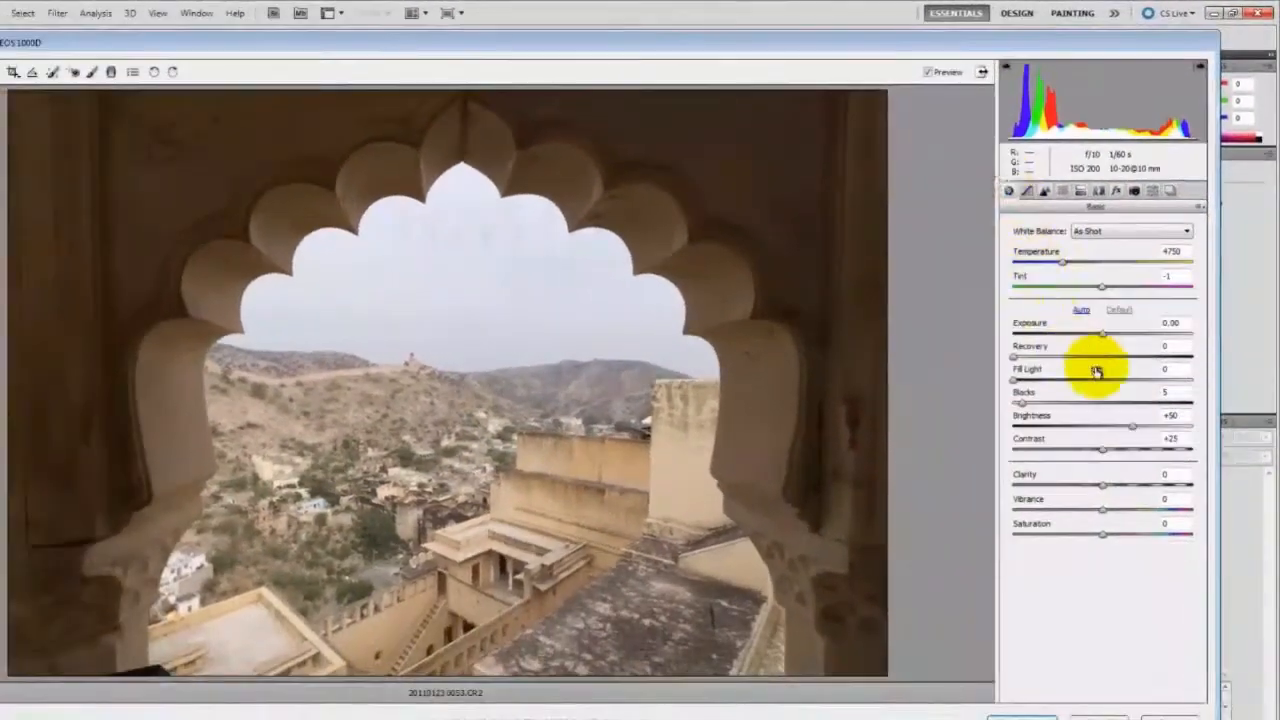
Set the raw photo's Recovery to 100, Clarity to +50, Vibrance to +25 and Saturation to +10
left_click_drag(1015, 357, 1223, 357)
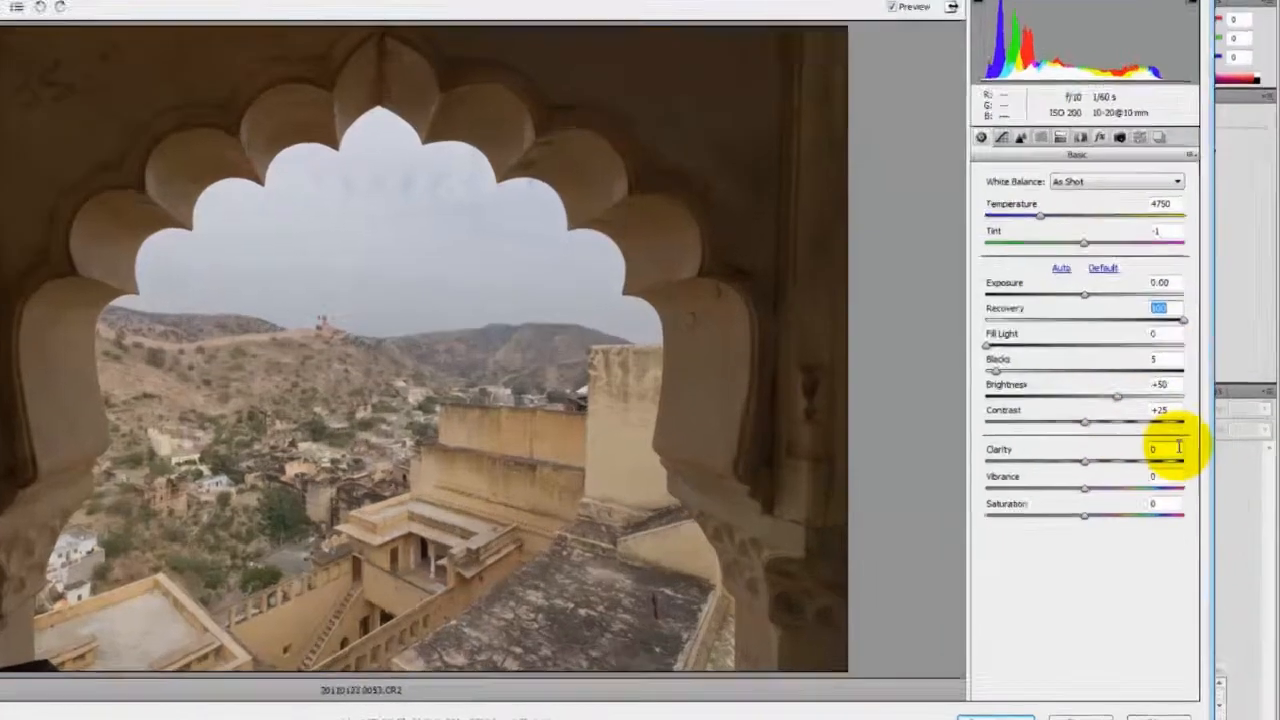
left_click(1179, 447)
type("50")
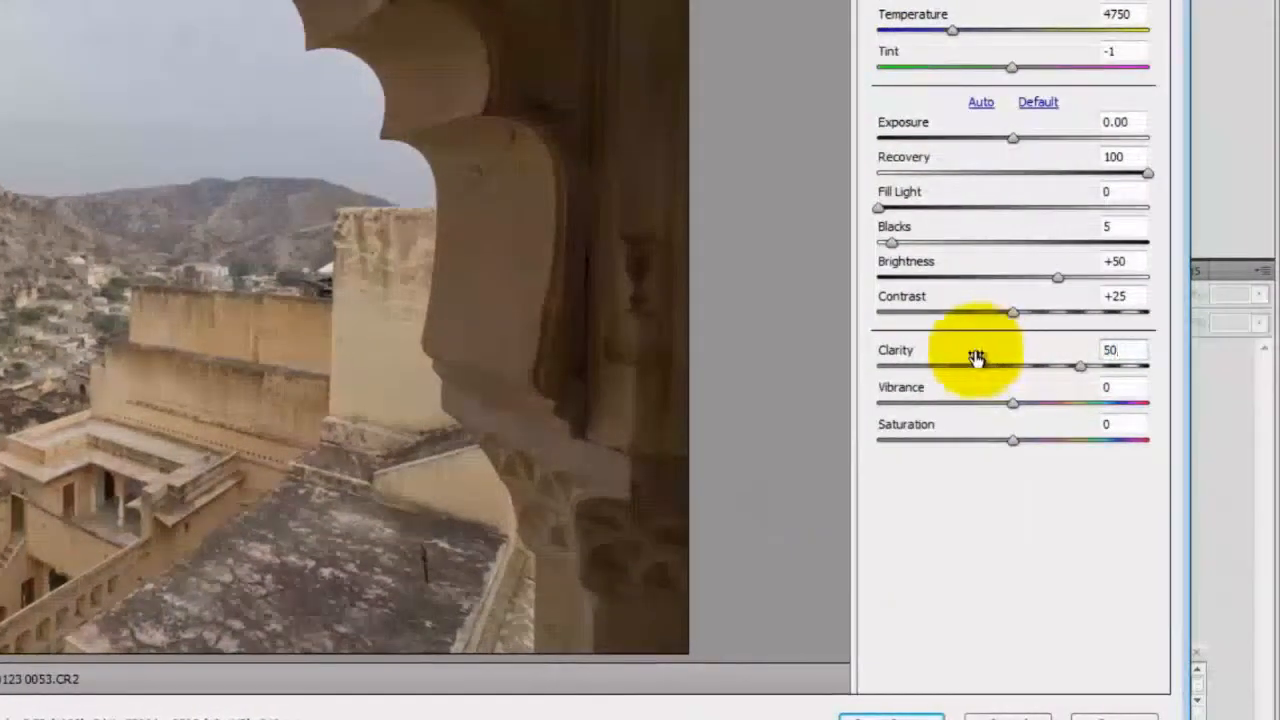
key("Tab")
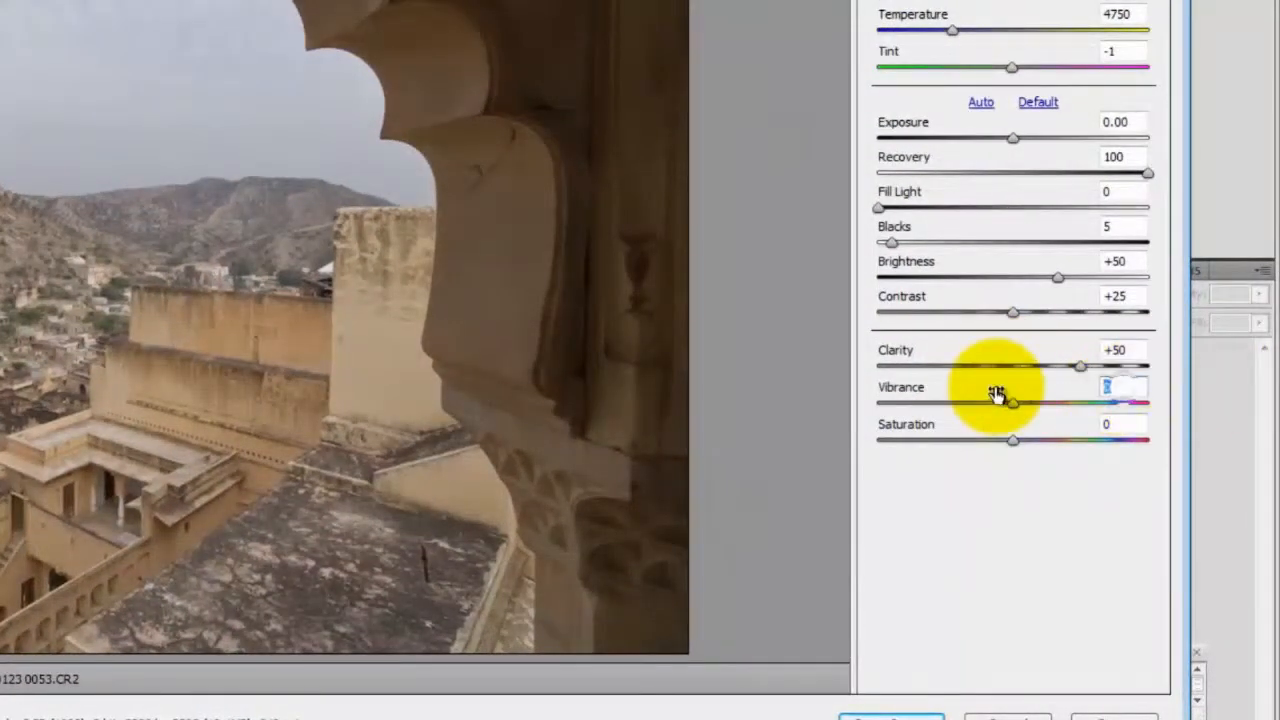
type("25")
key("Tab")
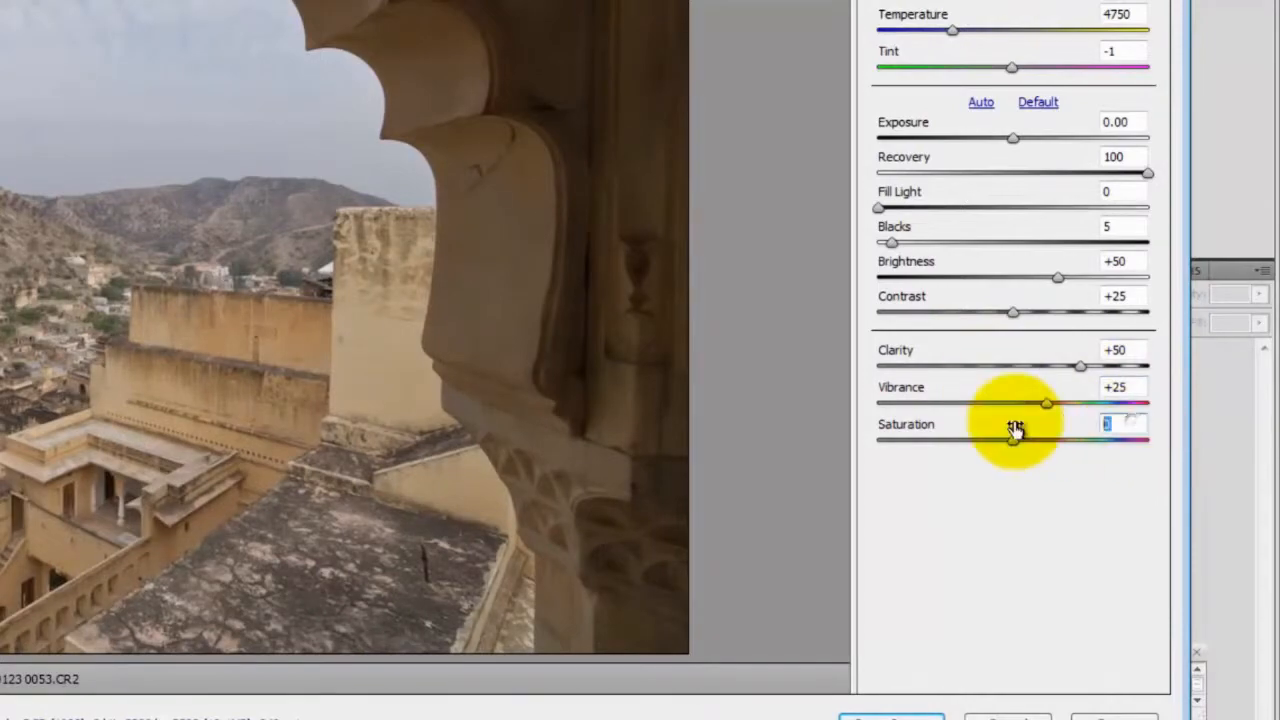
type("10")
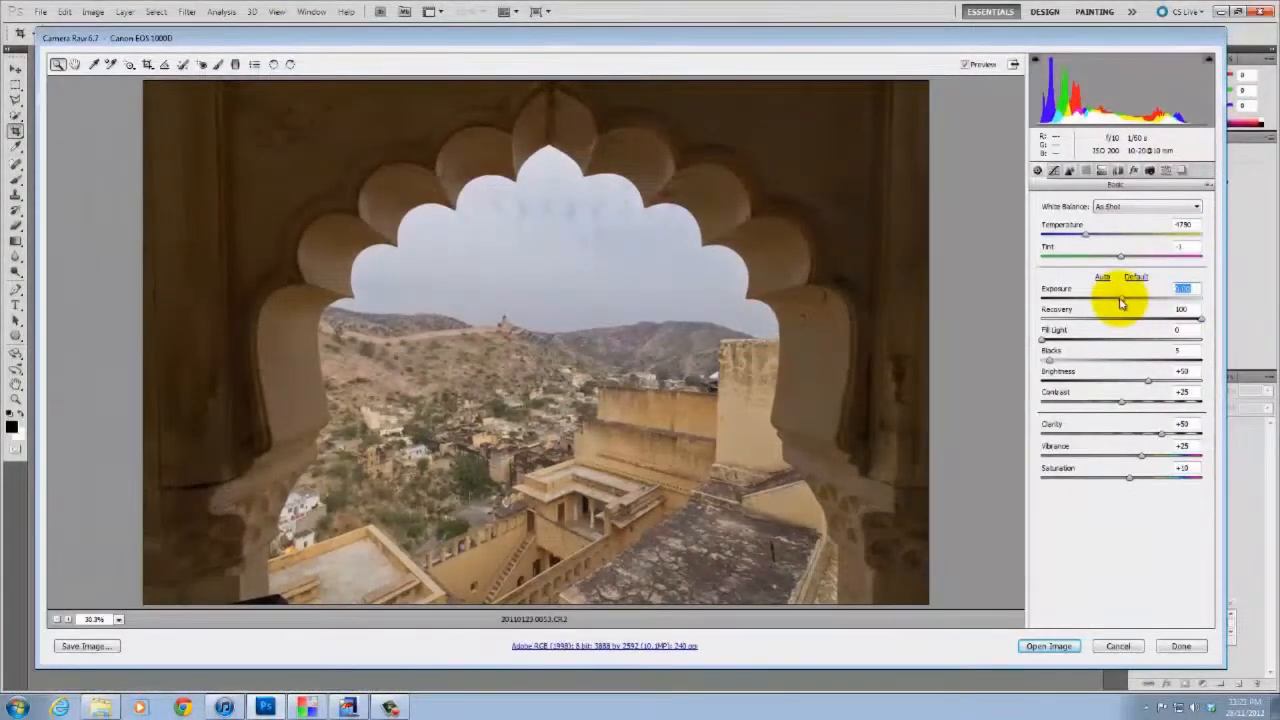
Set the exposure to +0.67 and save a JPEG copy with the name suffix "Exposure +0.67" in the 02 HDR Components folder
mouse_move(1128, 300)
left_mouse_down()
mouse_move(1163, 306)
mouse_move(1140, 308)
left_mouse_up()
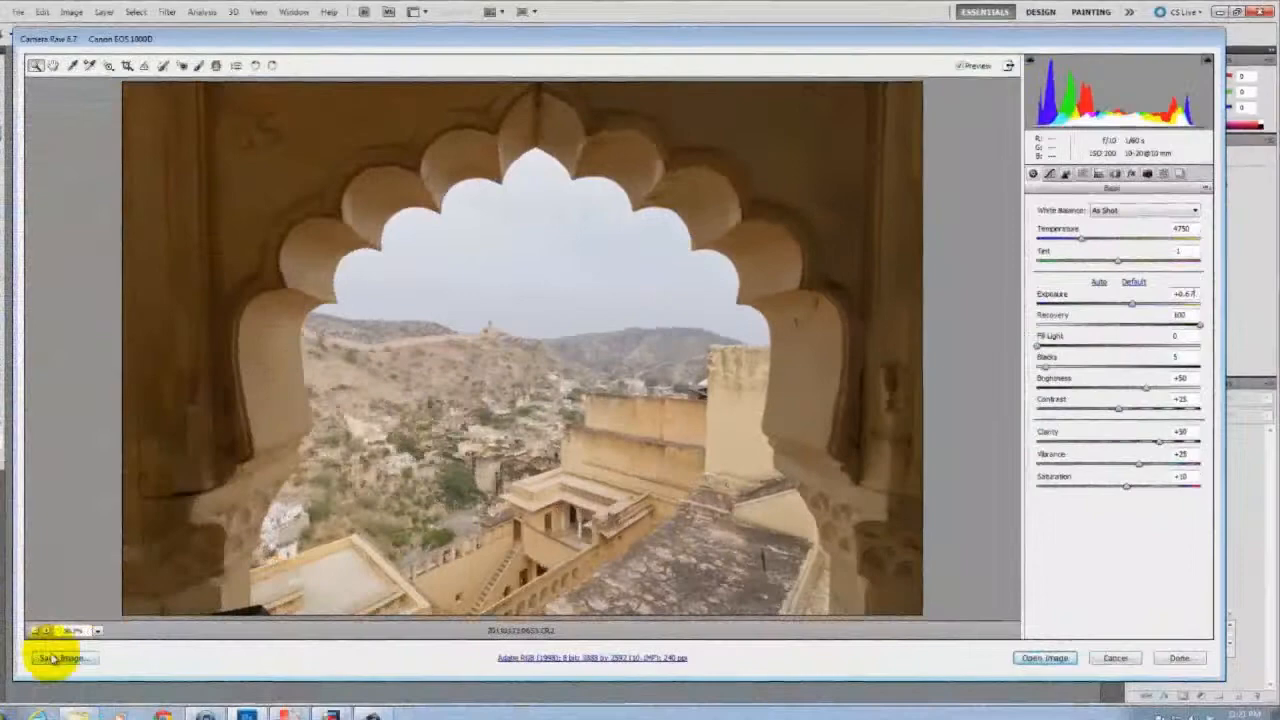
left_click(51, 654)
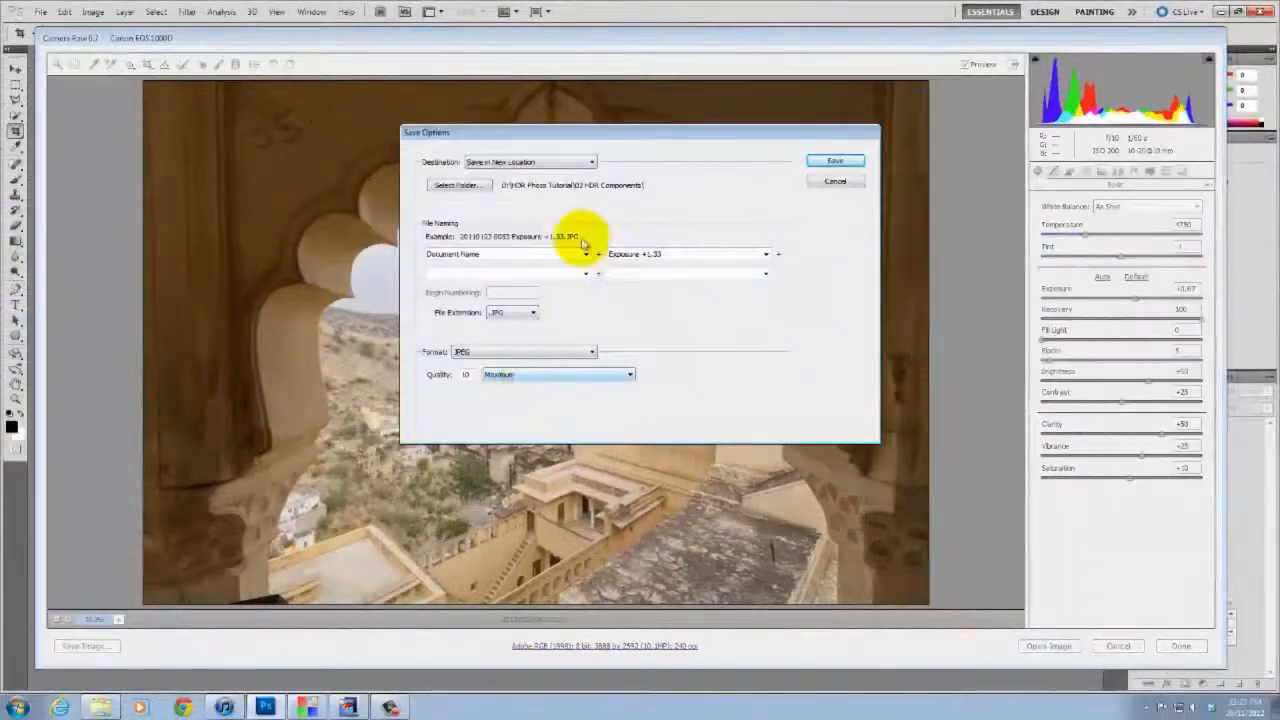
left_click_drag(520, 270, 484, 270)
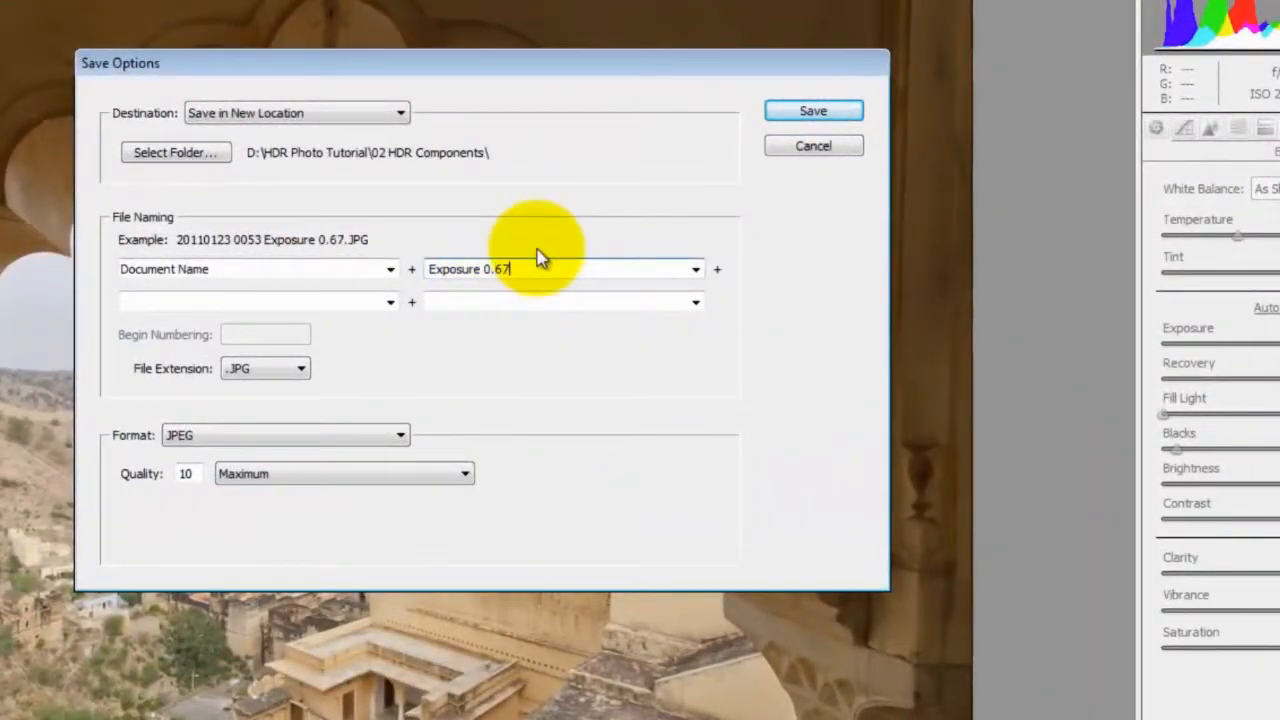
key("Return")
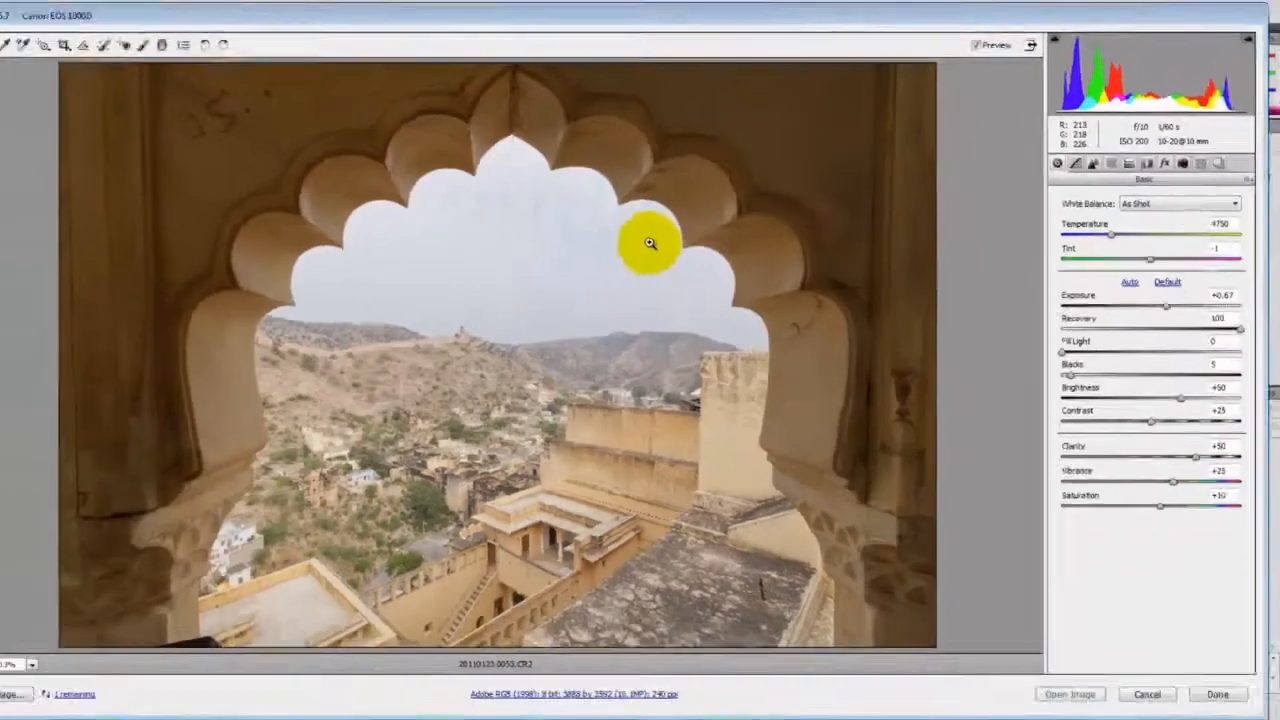
Set the exposure to +1.33 and save another JPEG copy with the name suffix "Exposure +1.33"
left_click_drag(1198, 288, 1049, 298)
type("1.33")
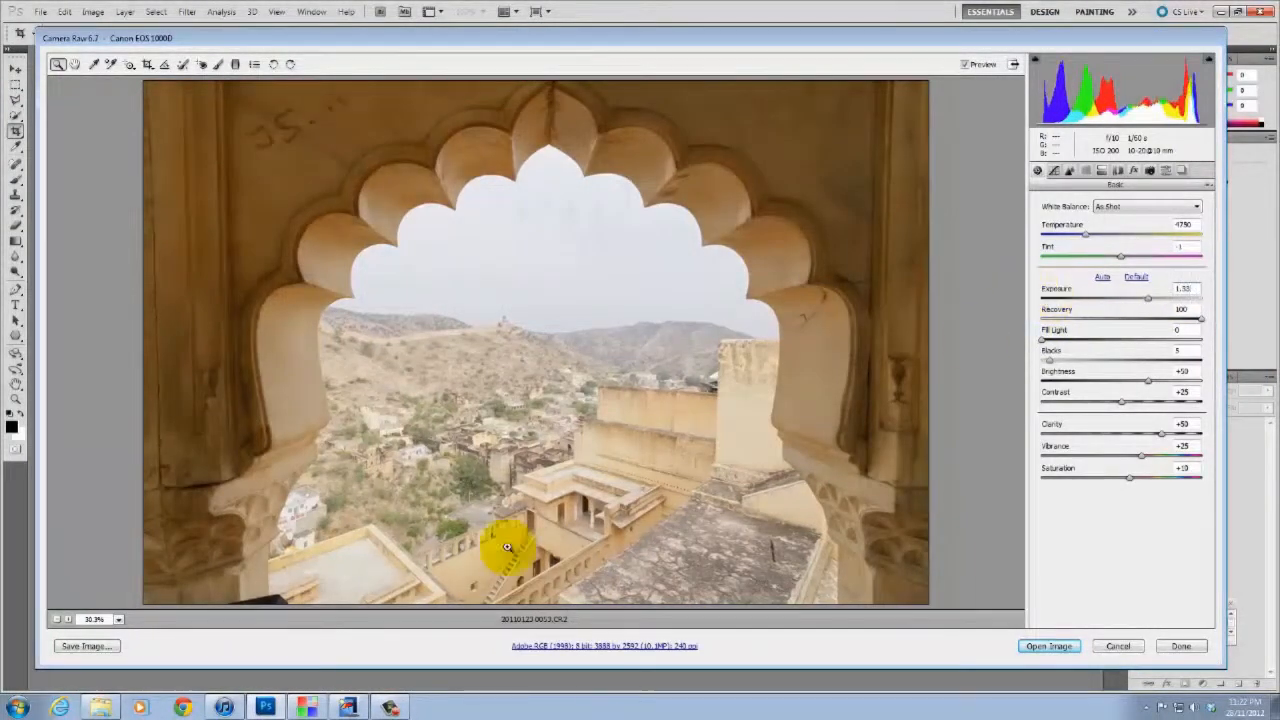
left_click(90, 645)
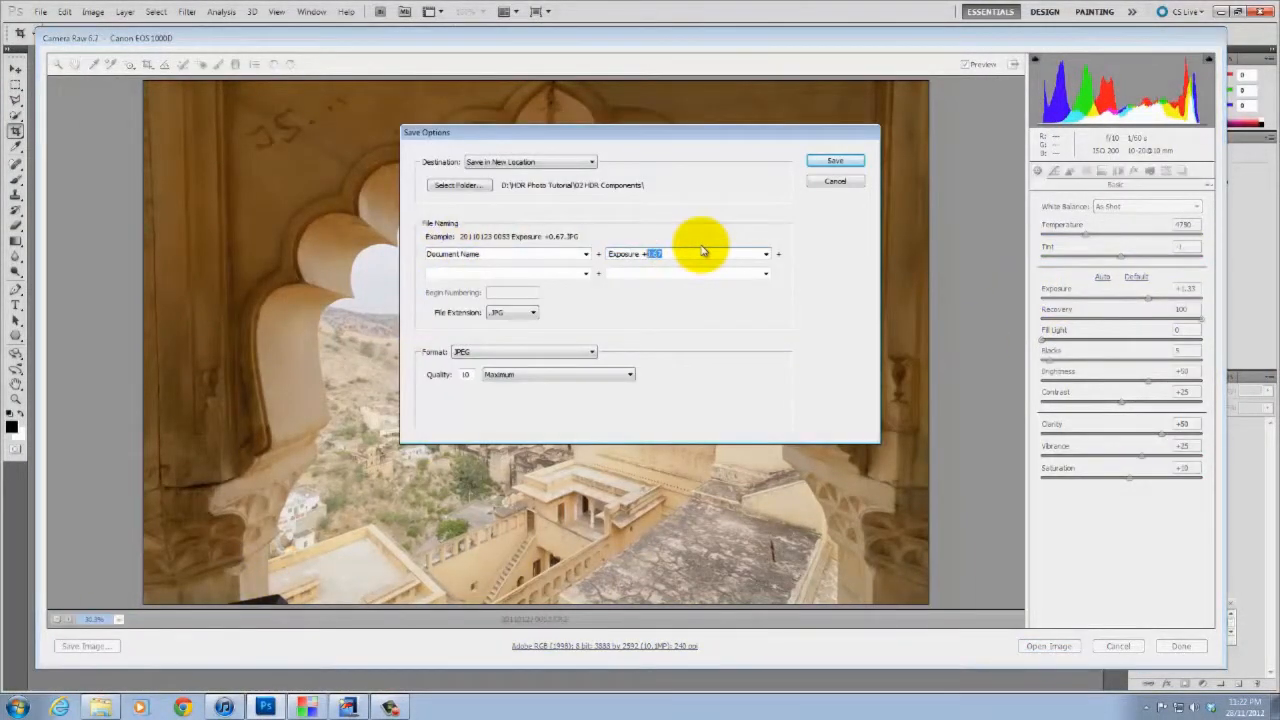
key("Return")
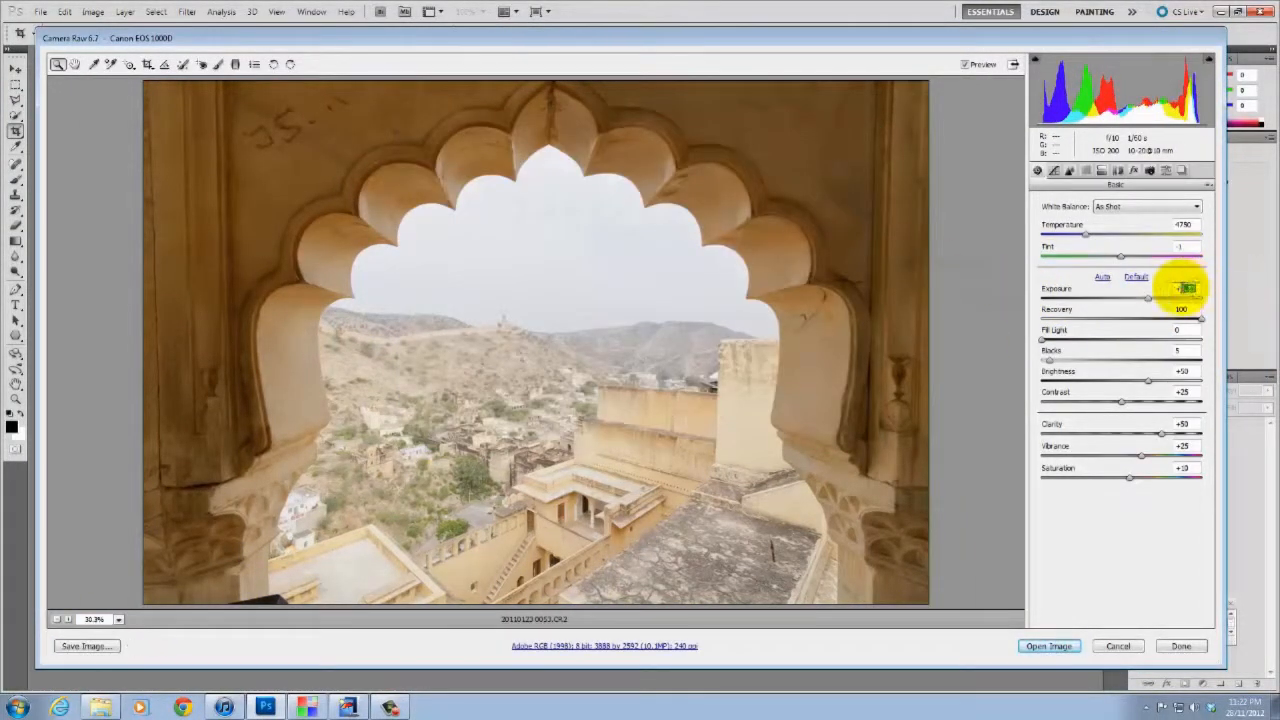
Set the exposure to +2.00 and save a third JPEG copy with the name suffix "Exposure +2.00"
key("Return")
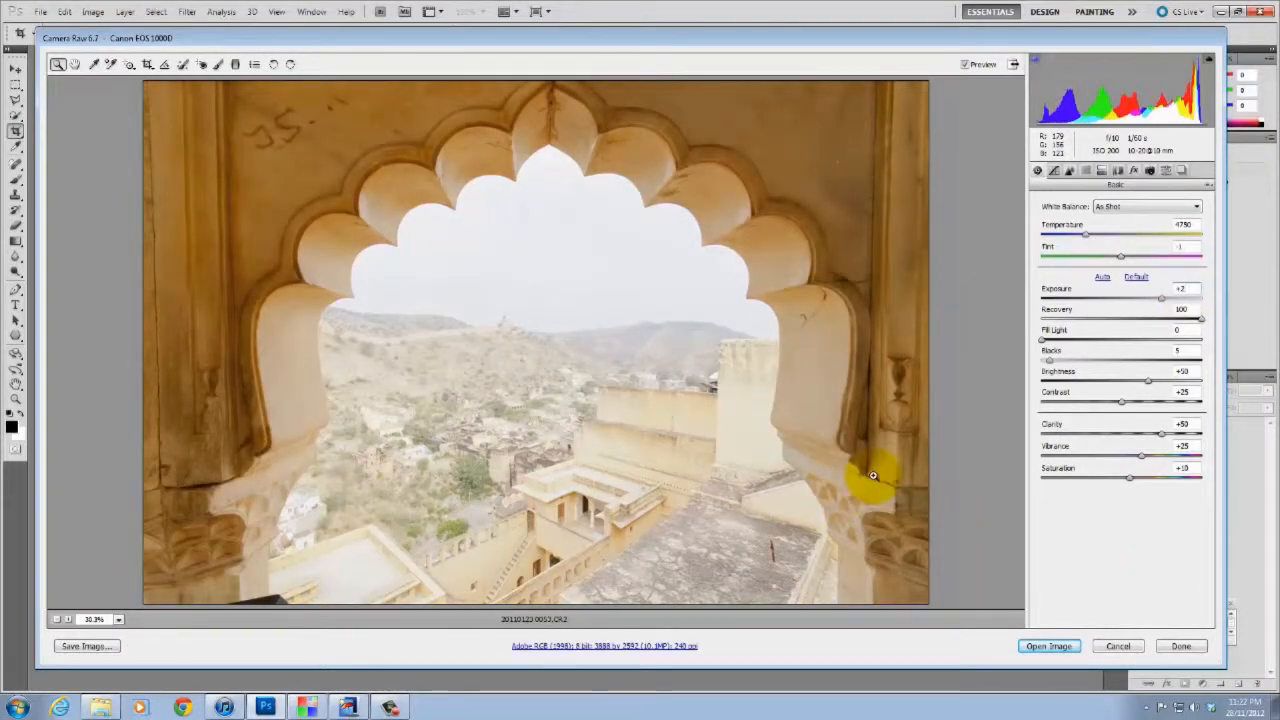
left_click(90, 646)
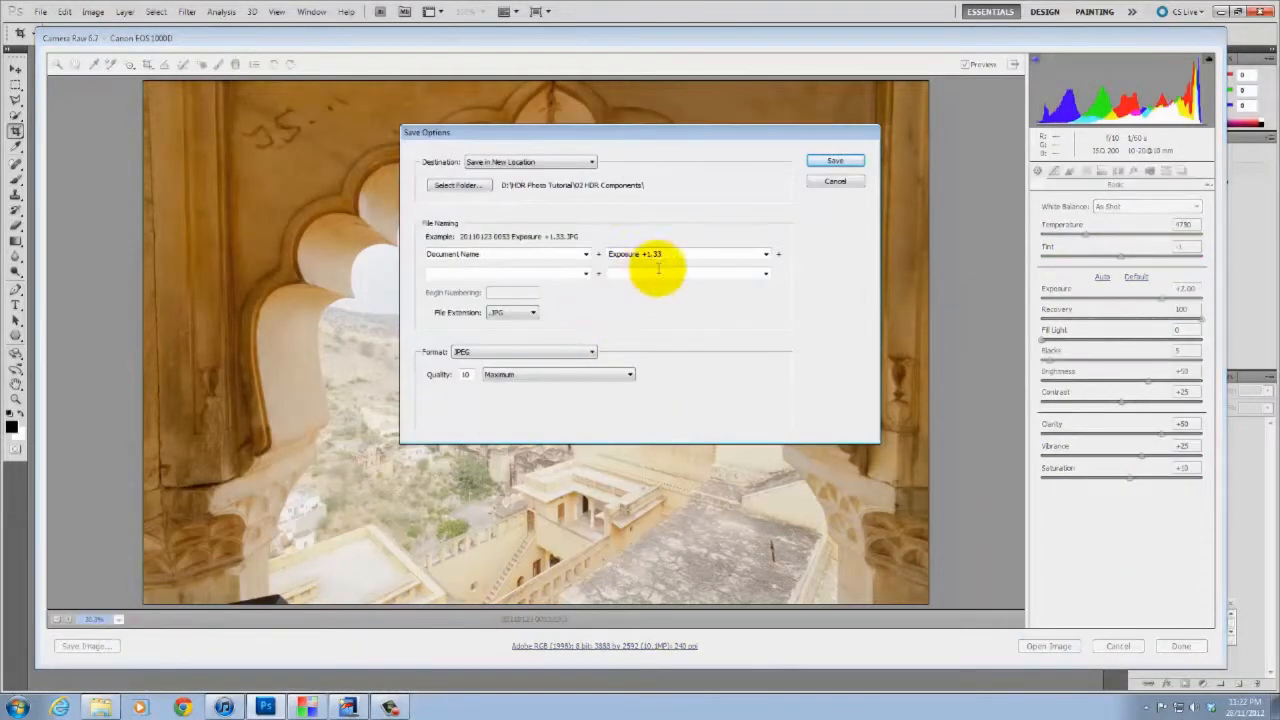
left_click_drag(685, 253, 646, 256)
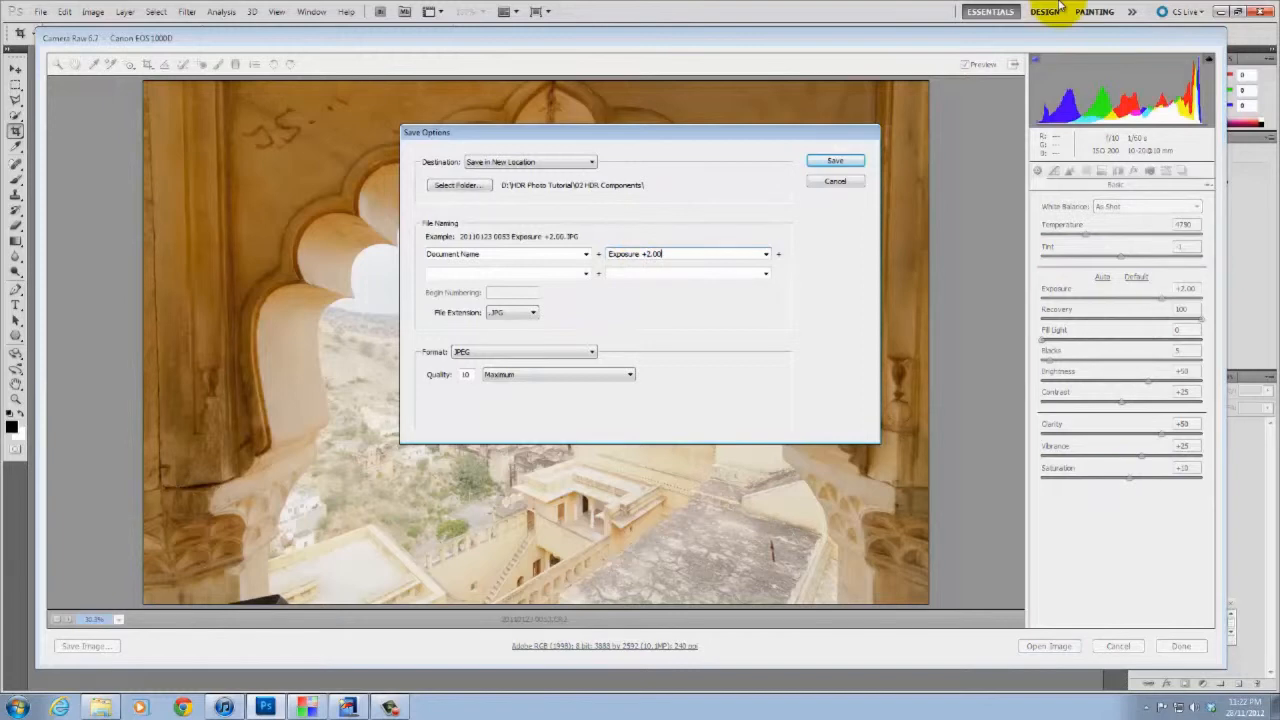
key("Return")
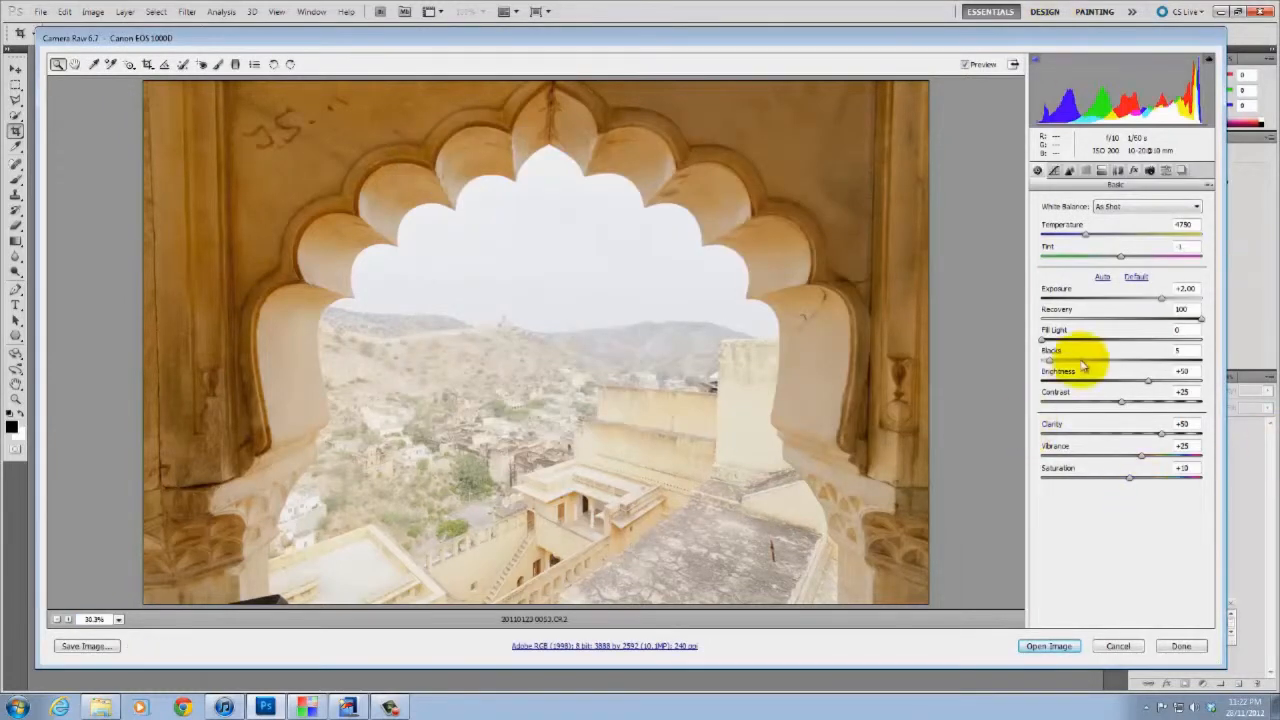
Close the raw photo in Camera Raw and switch to Photomatix Pro
left_click(1050, 646)
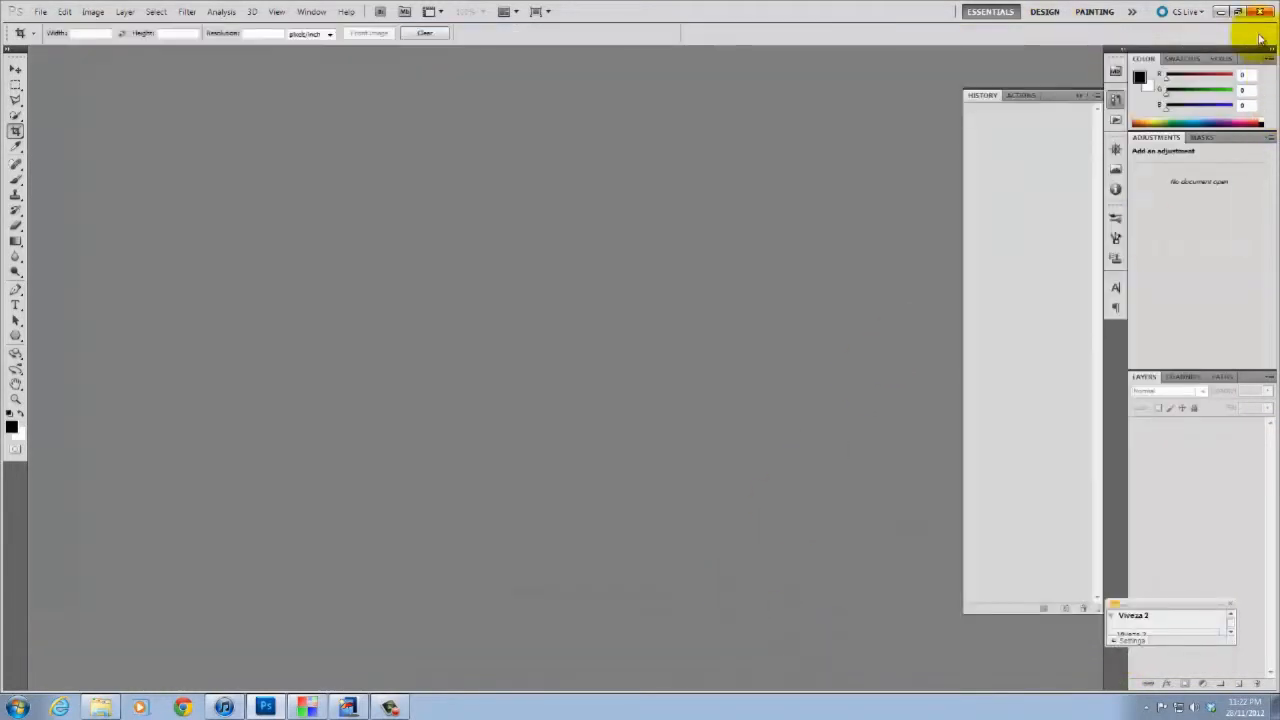
key("super+d")
left_click(348, 707)
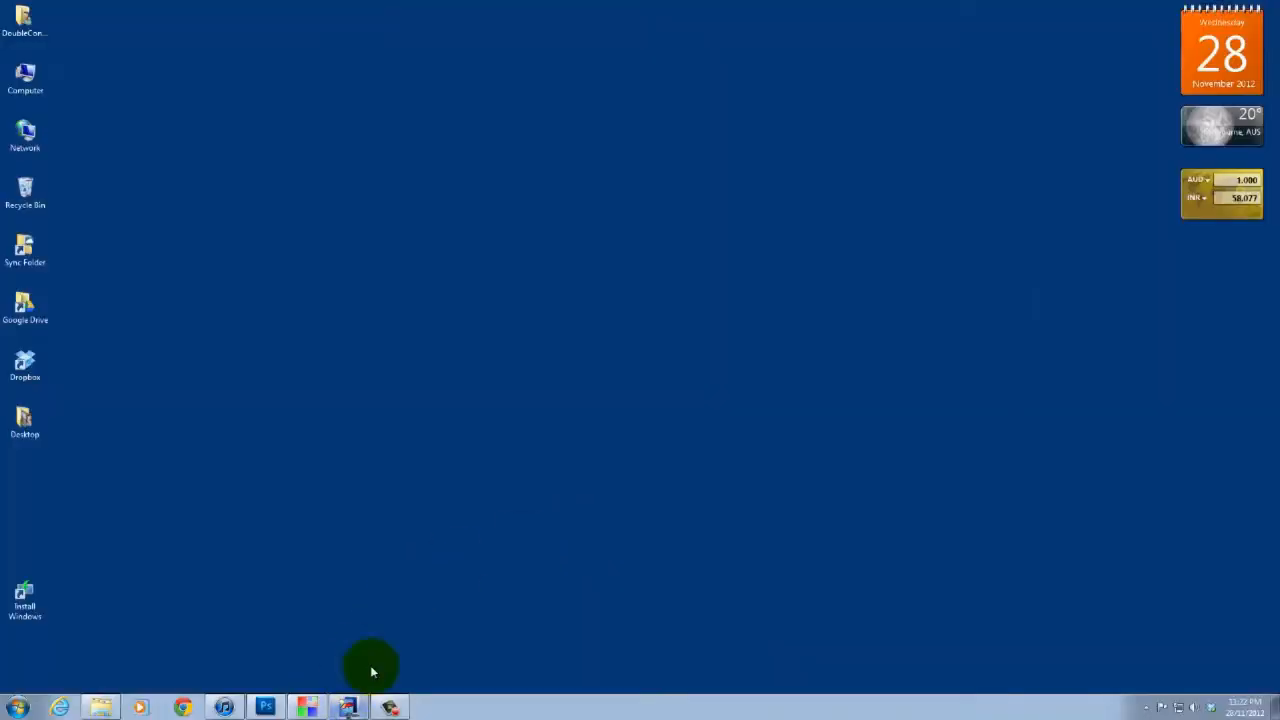
Load the +0.67, +1.33 and +2.00 exposure JPEGs from the 02 HDR Components folder as bracketed photos
left_click(90, 77)
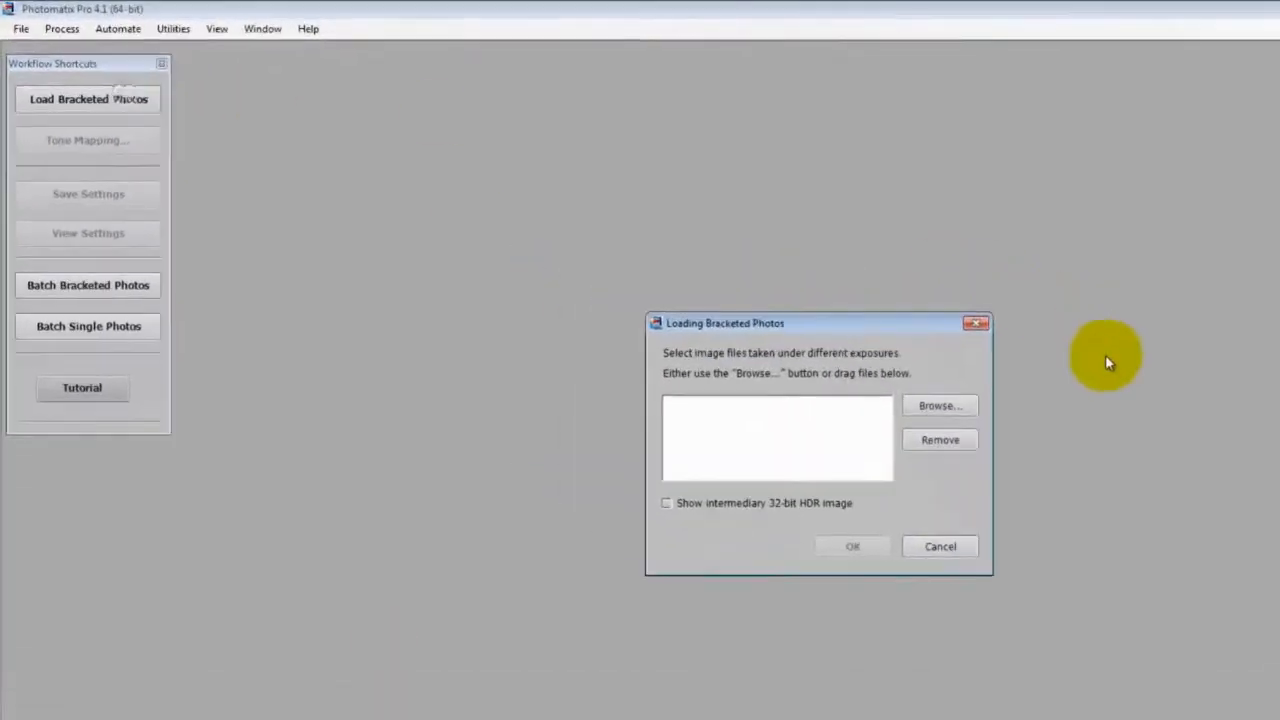
left_click(757, 327)
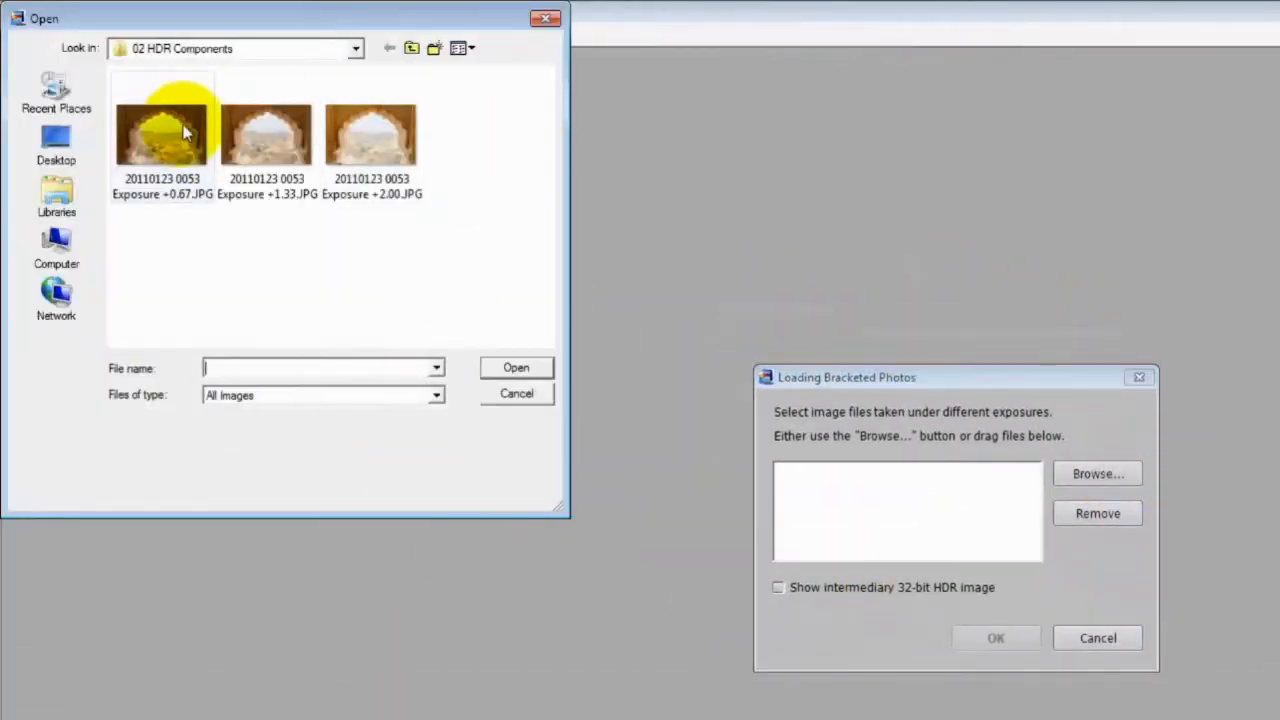
key("ctrl+a")
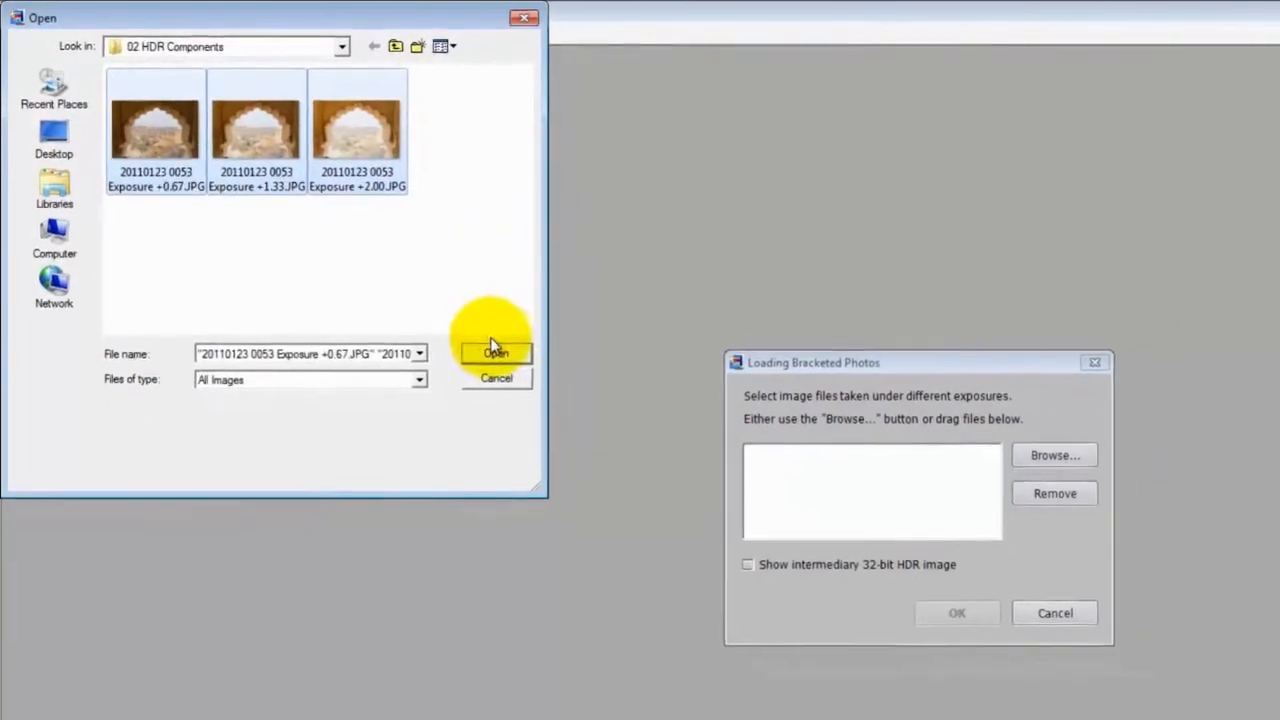
left_click(516, 367)
left_click(996, 638)
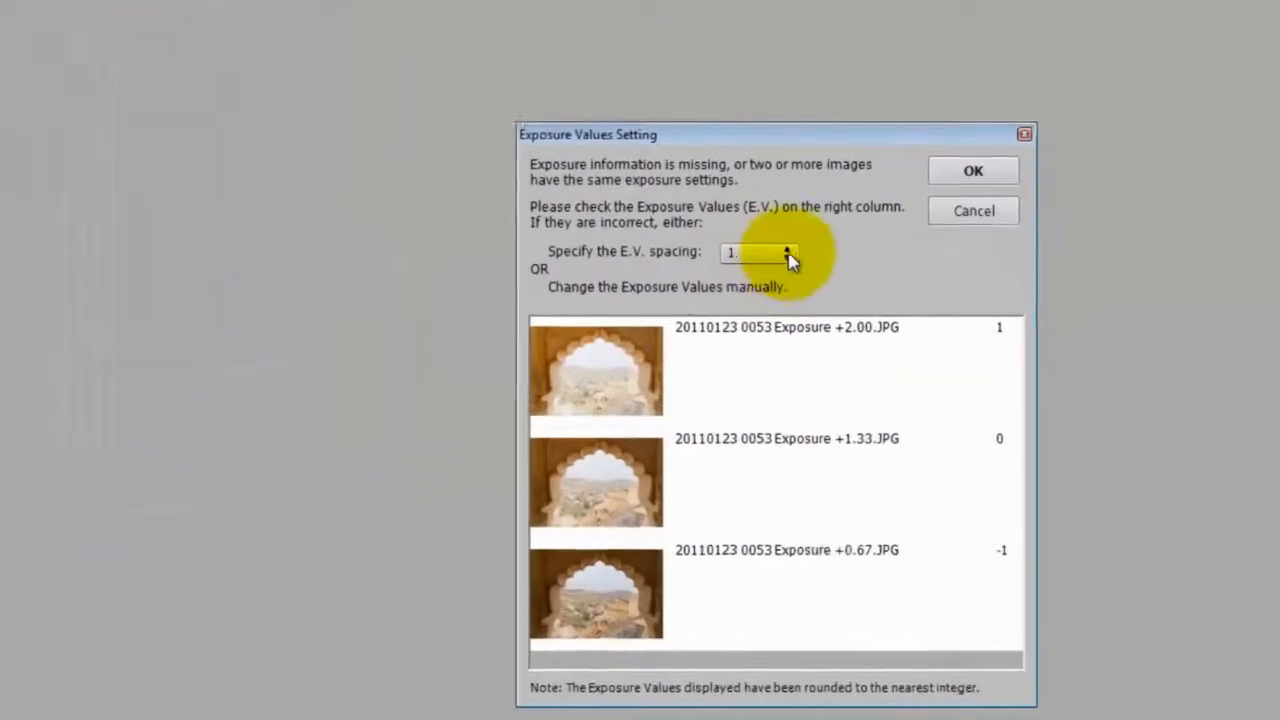
Set the E.V. spacing of the bracketed photos to 2/3 and merge them into an HDR image for tone mapping
left_click(867, 329)
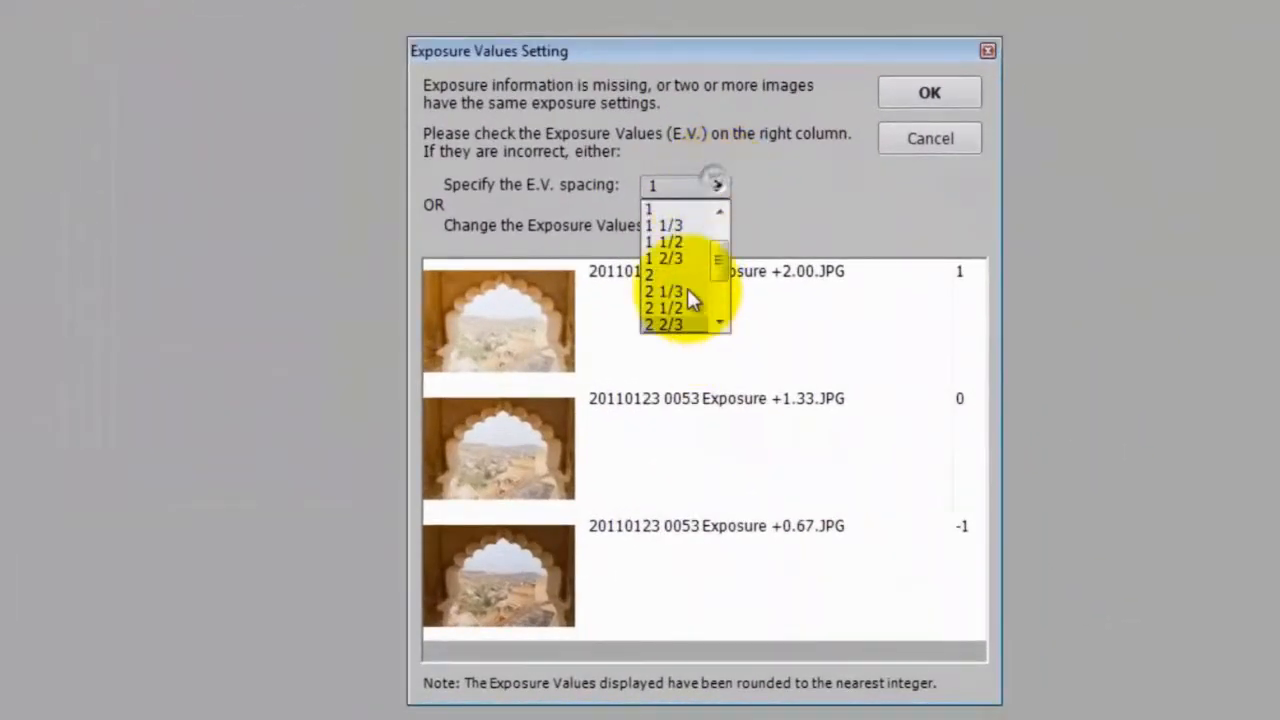
left_click(720, 212)
left_click(720, 212)
left_click(680, 222)
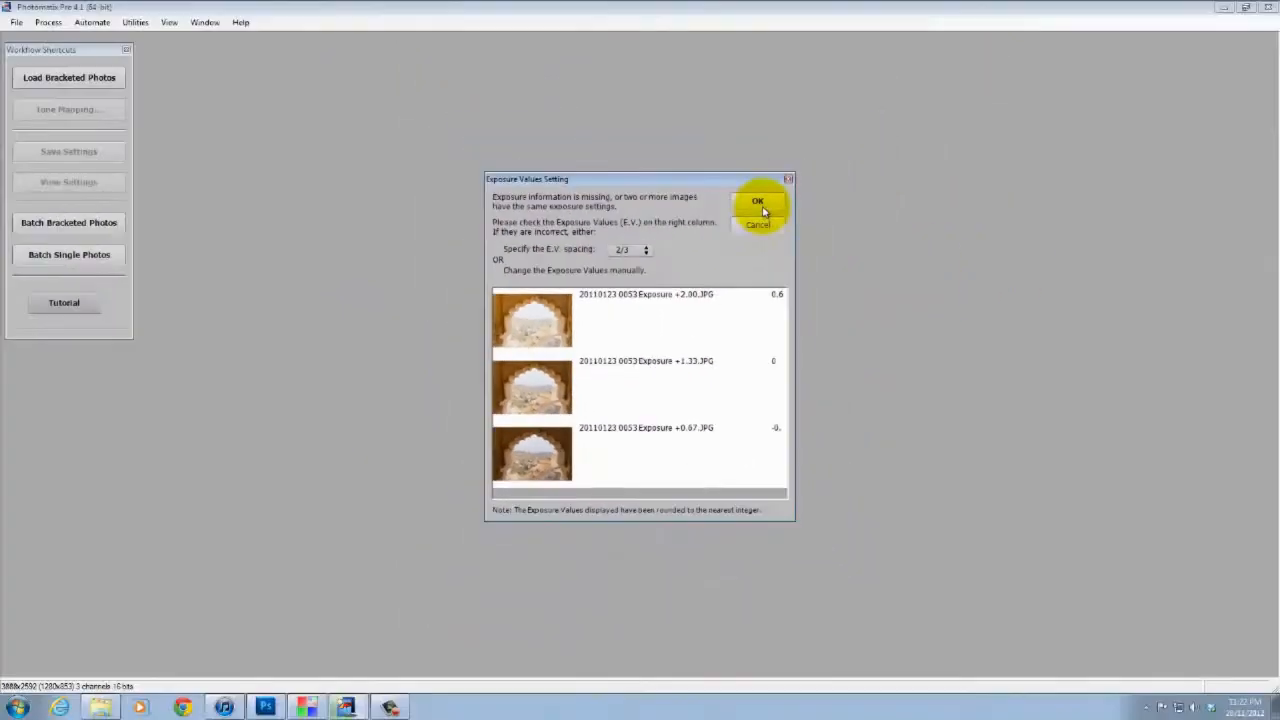
left_click(759, 202)
left_click(675, 421)
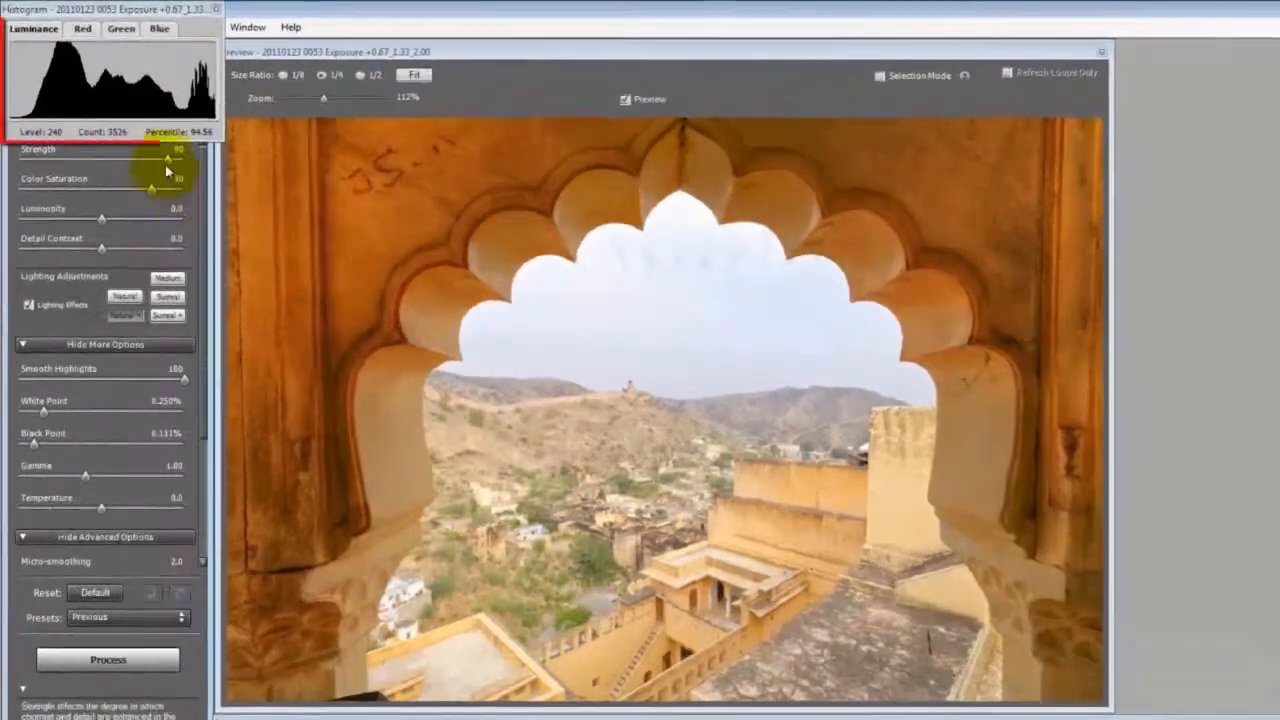
Set the tone mapping Strength to 90 and Color Saturation to 85
left_click_drag(126, 161, 81, 161)
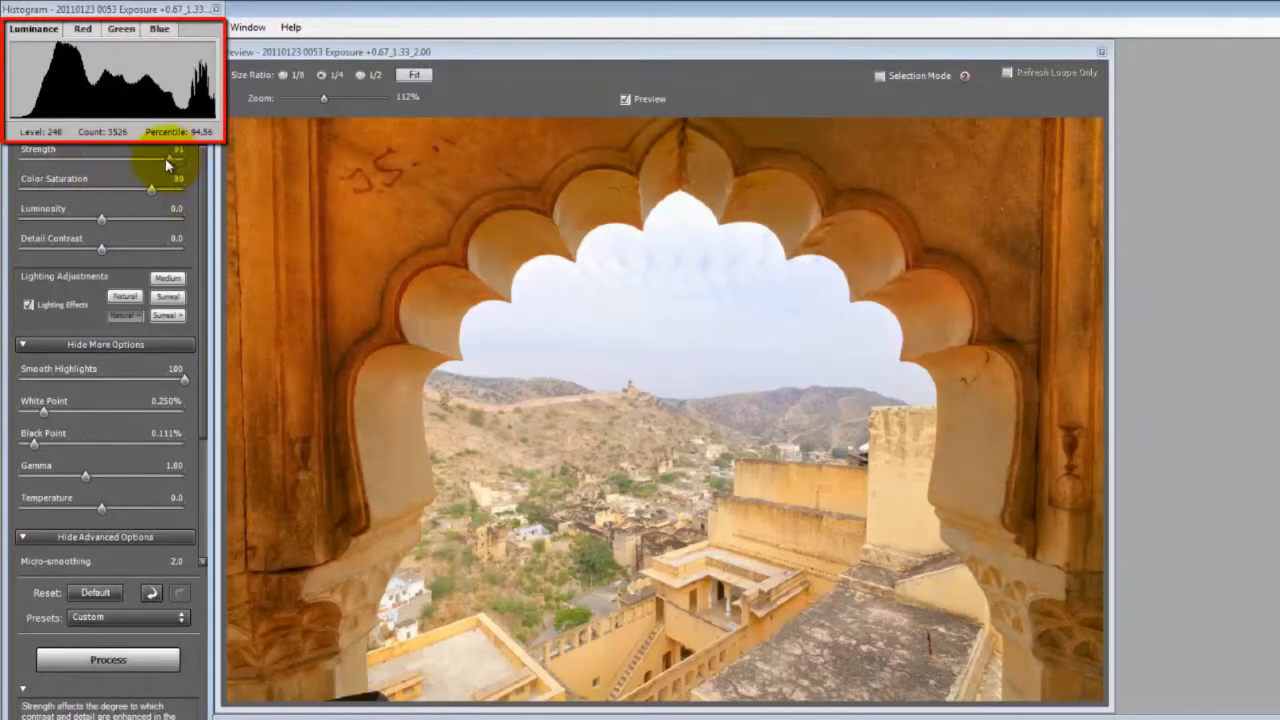
left_click(180, 190)
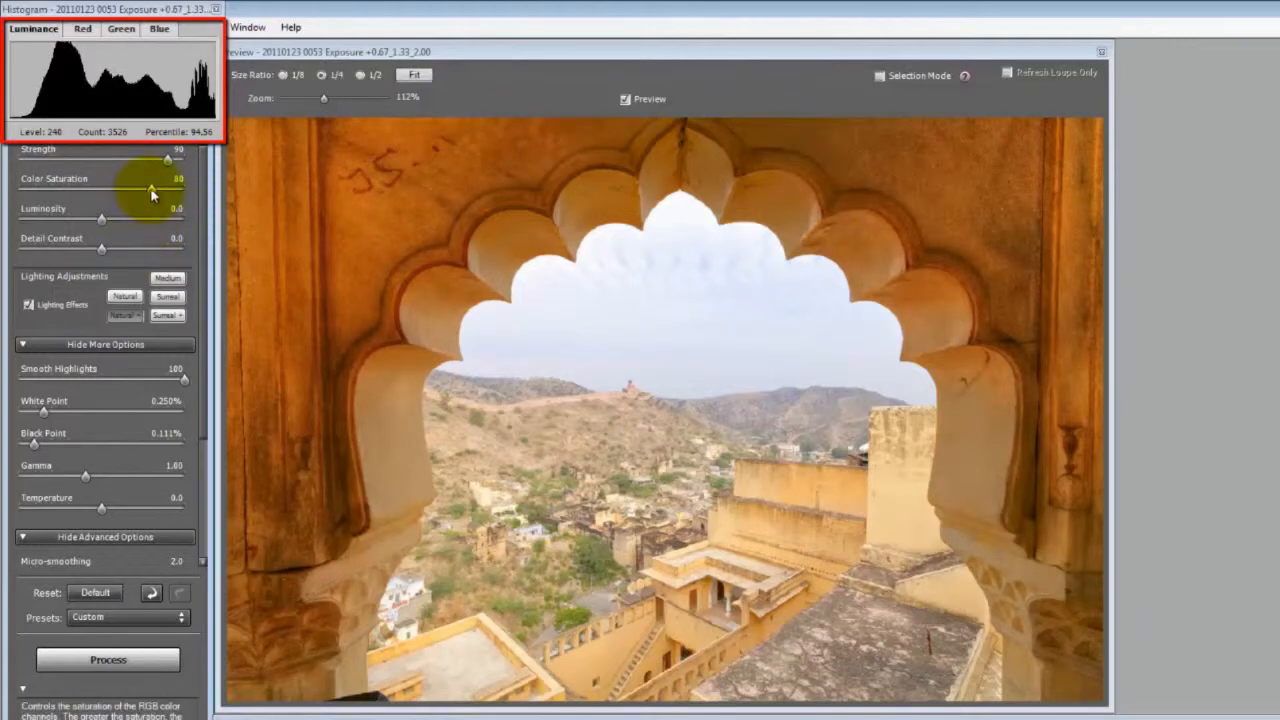
left_click_drag(52, 185, 159, 190)
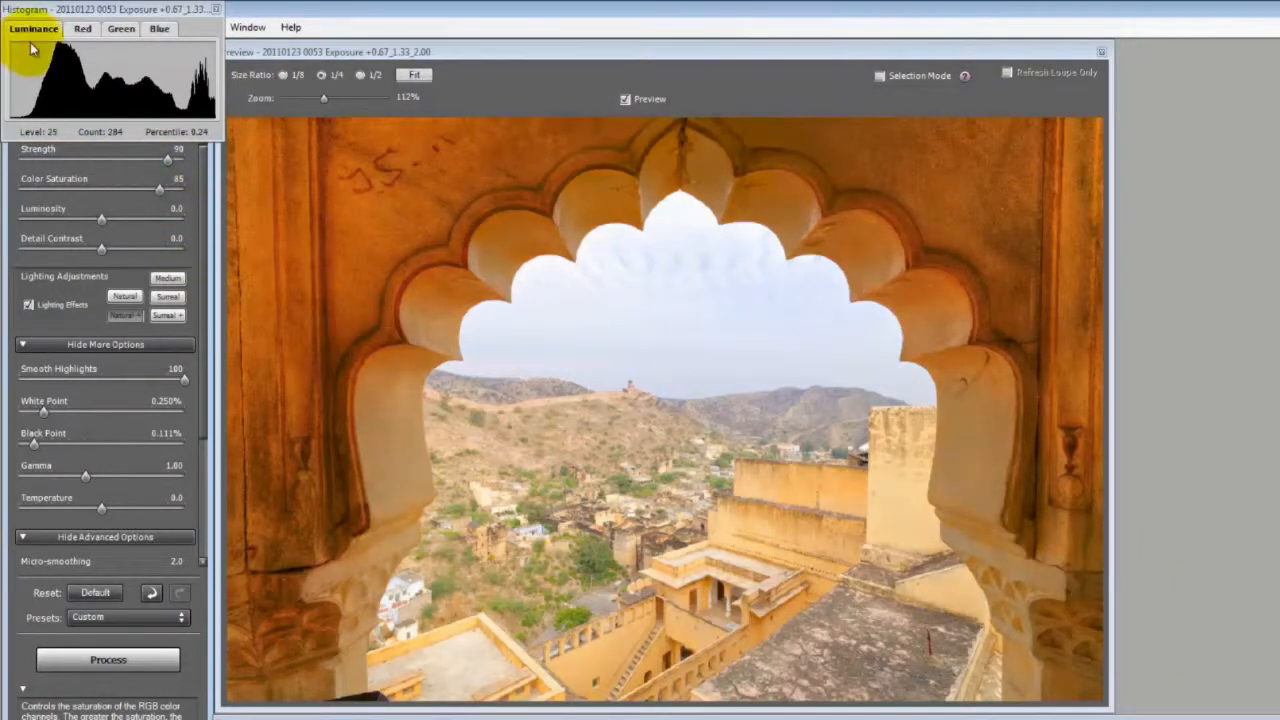
Compare the Surreal+ and Medium lighting adjustments with Natural+, keep Natural+ and process the full tone-mapped image
left_click(125, 313)
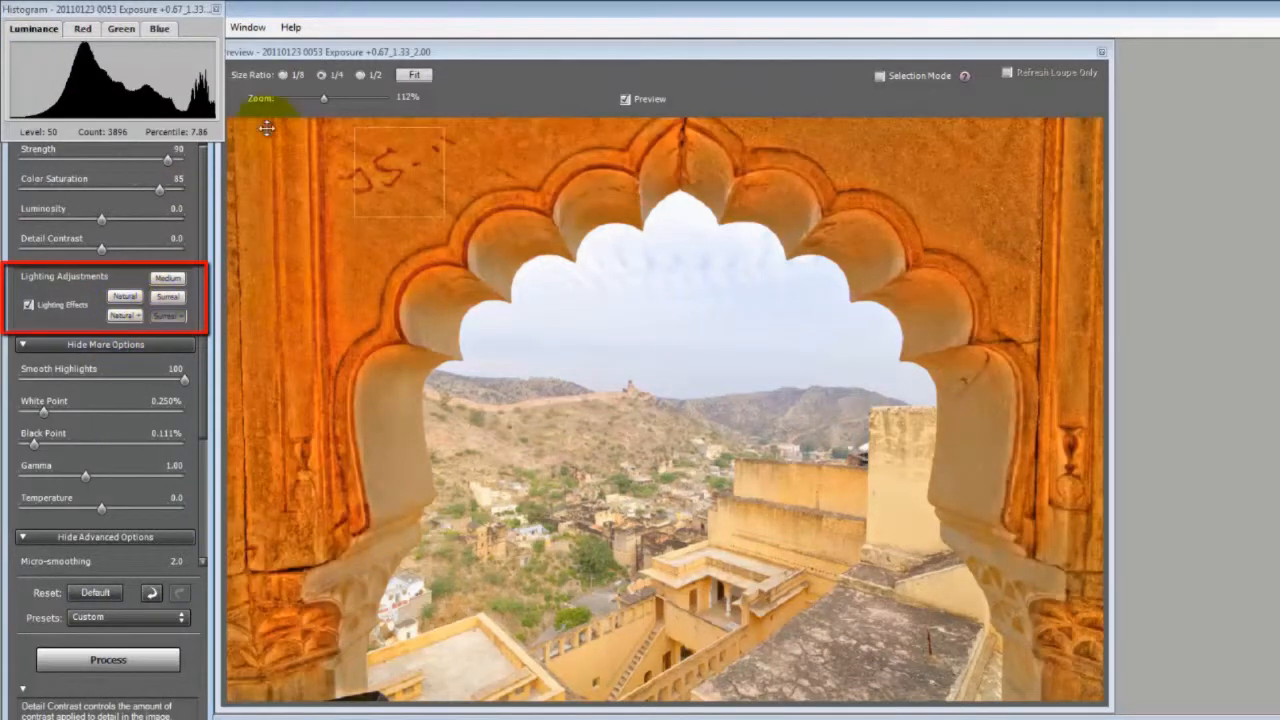
left_click(167, 278)
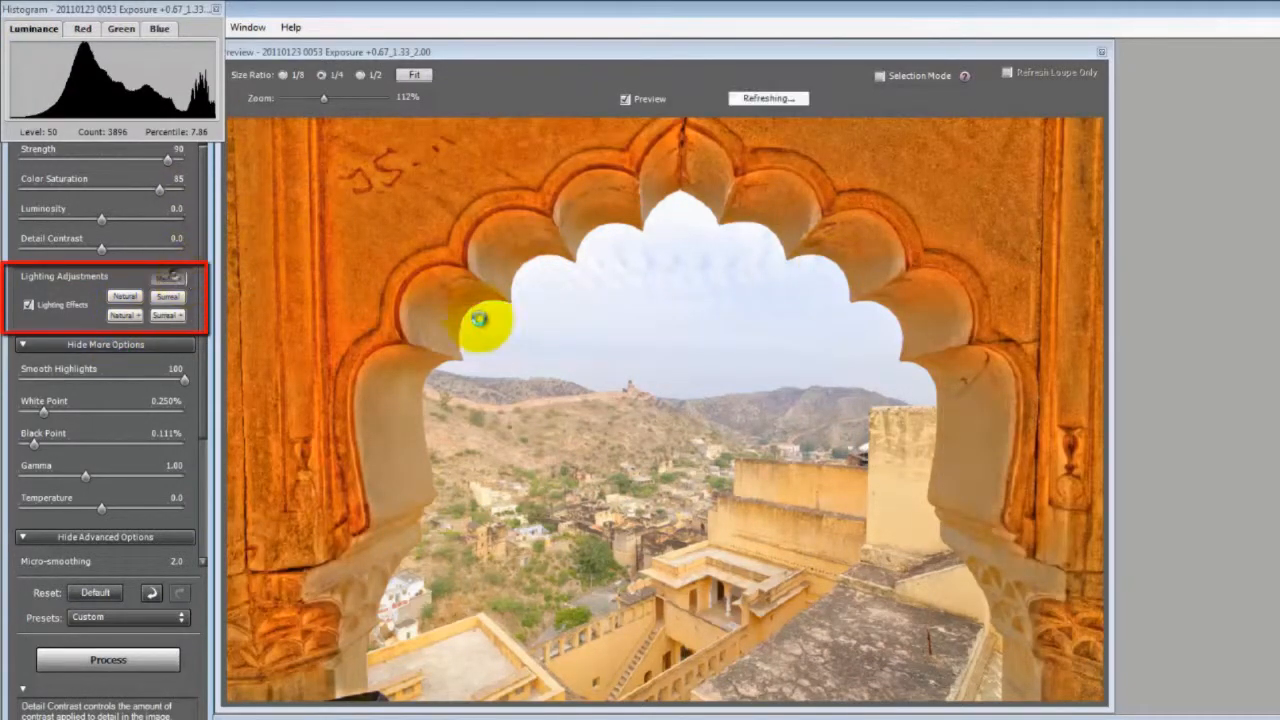
left_click(125, 315)
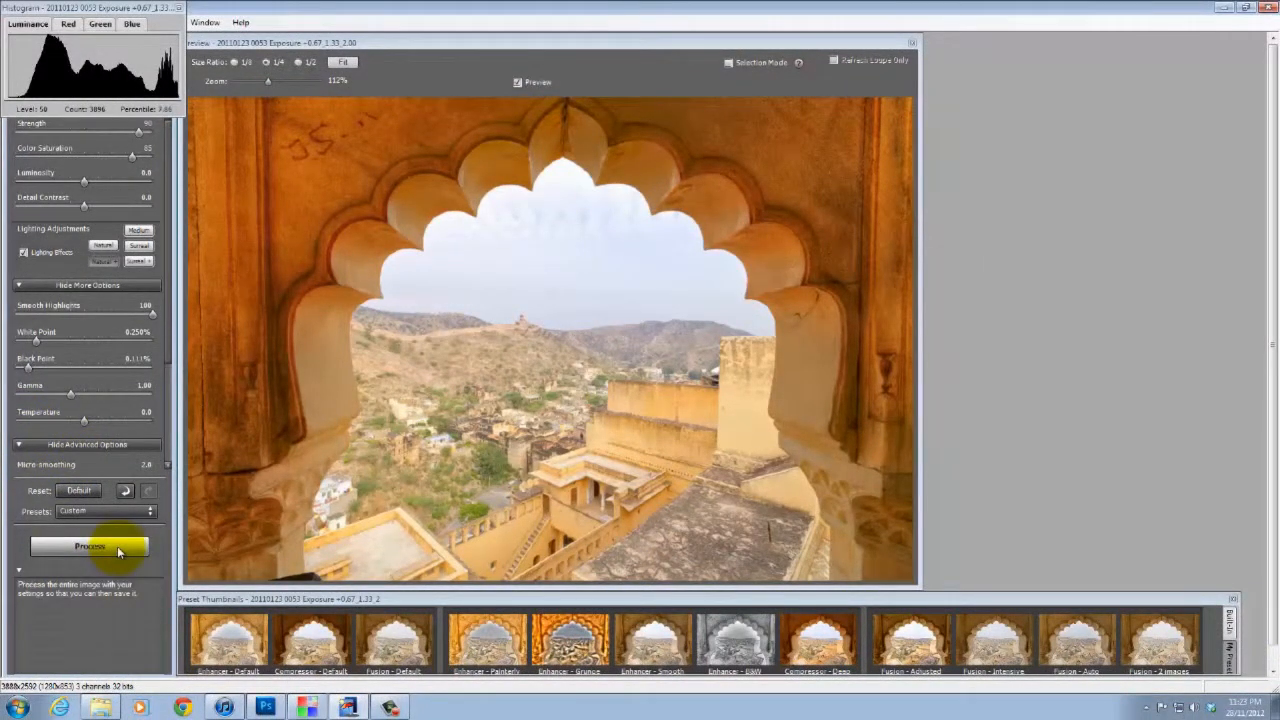
left_click(117, 546)
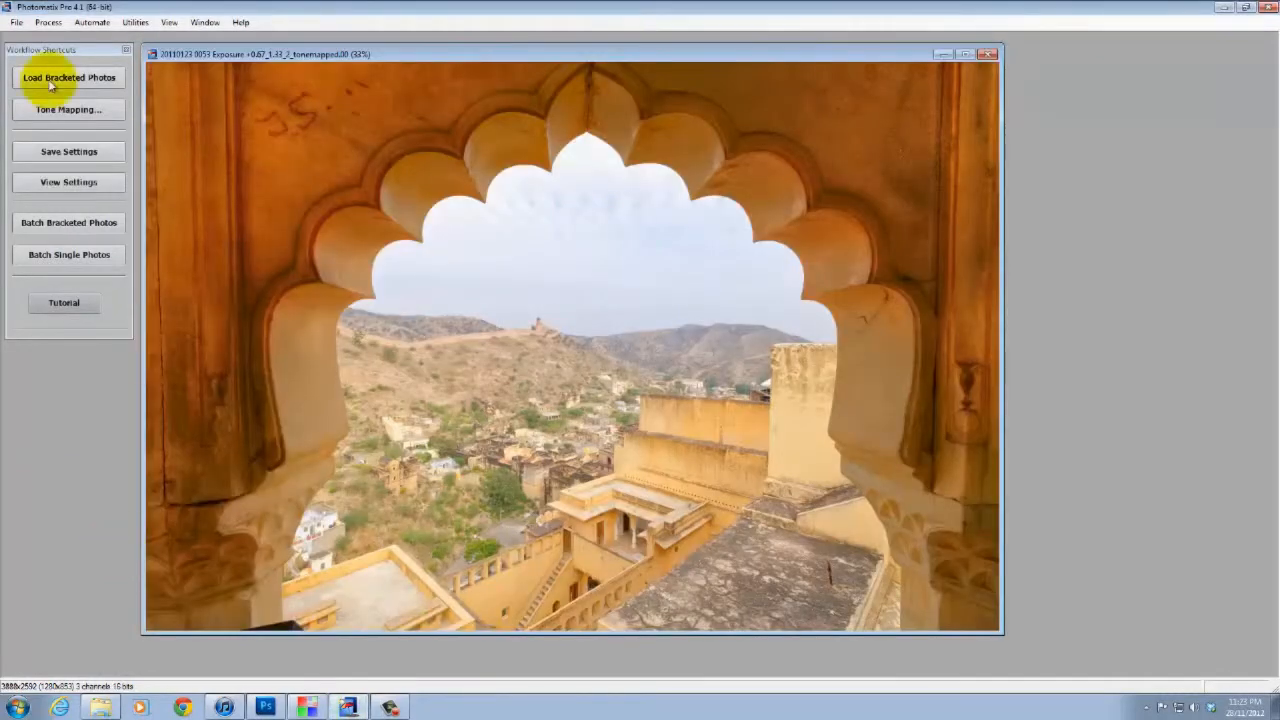
left_click(16, 22)
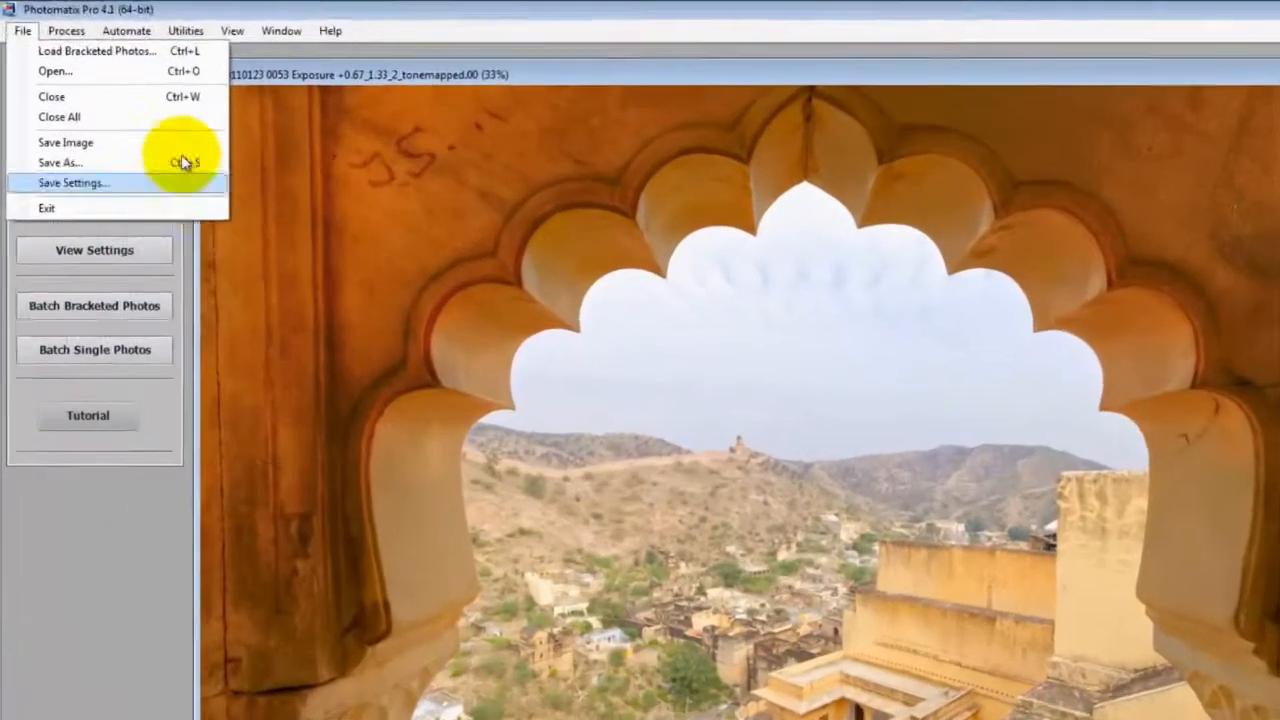
left_click(183, 162)
left_click(380, 44)
double_click(214, 146)
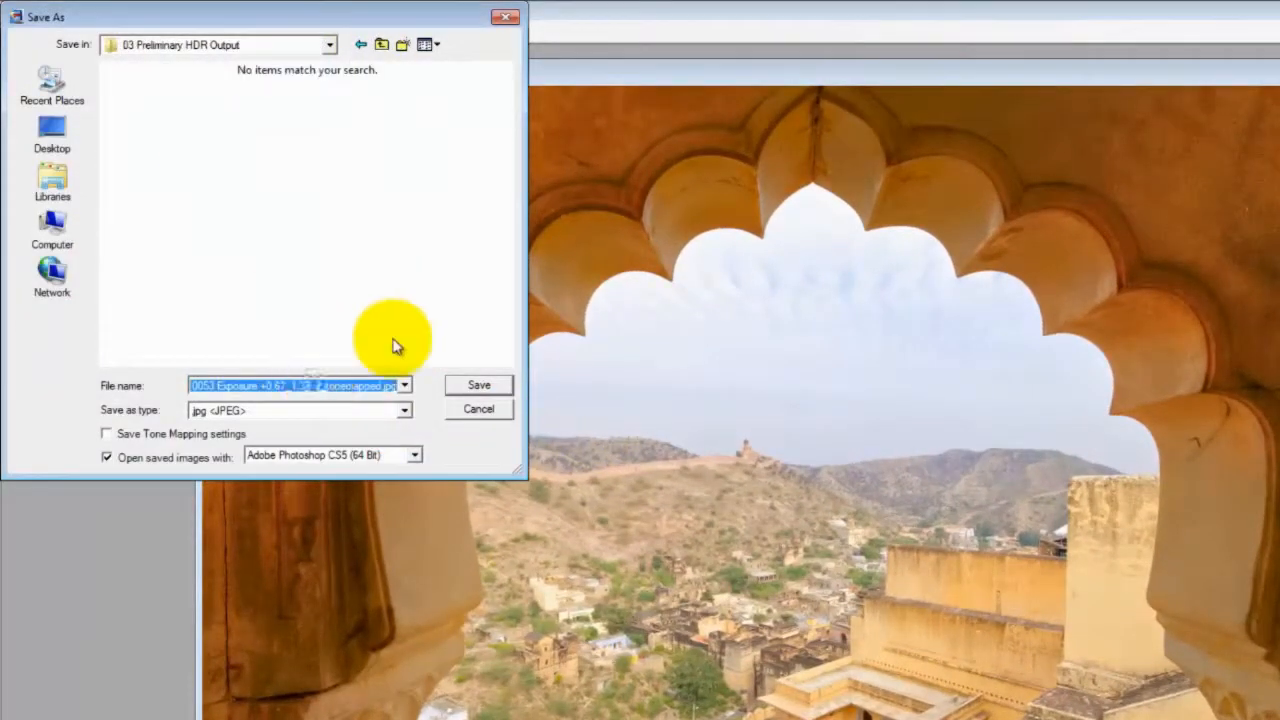
key("Return")
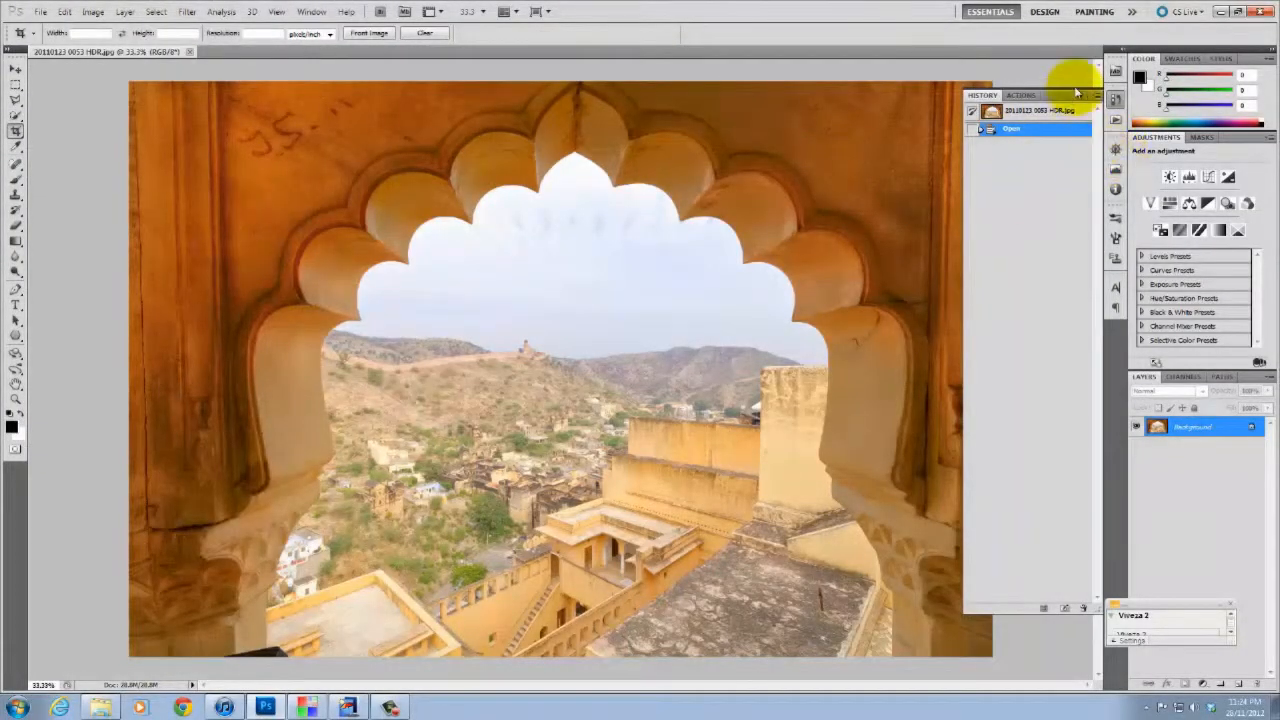
Select the whole view inside the arch, including sky, hills and buildings, with the Quick Selection tool
left_click(15, 113)
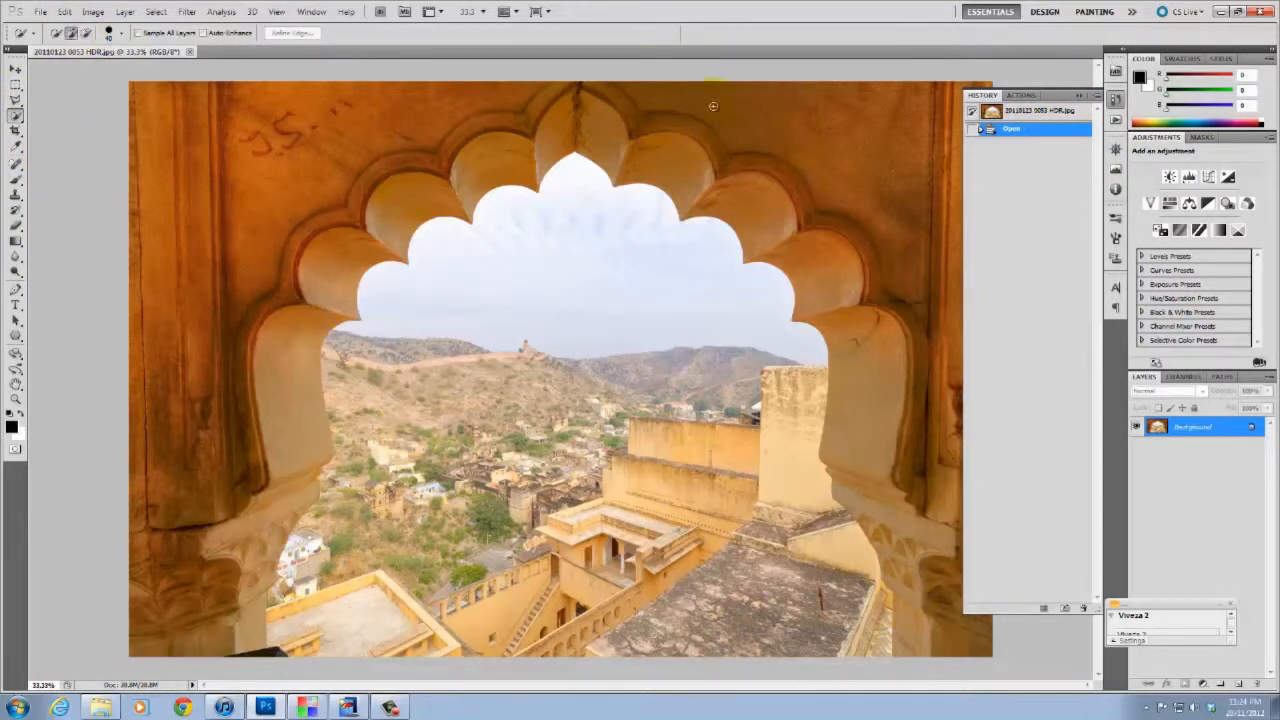
mouse_move(379, 655)
left_mouse_down()
mouse_move(342, 648)
mouse_move(304, 595)
mouse_move(375, 338)
mouse_move(581, 214)
left_mouse_up()
left_click_drag(746, 509, 820, 600)
left_click_drag(863, 649, 789, 400)
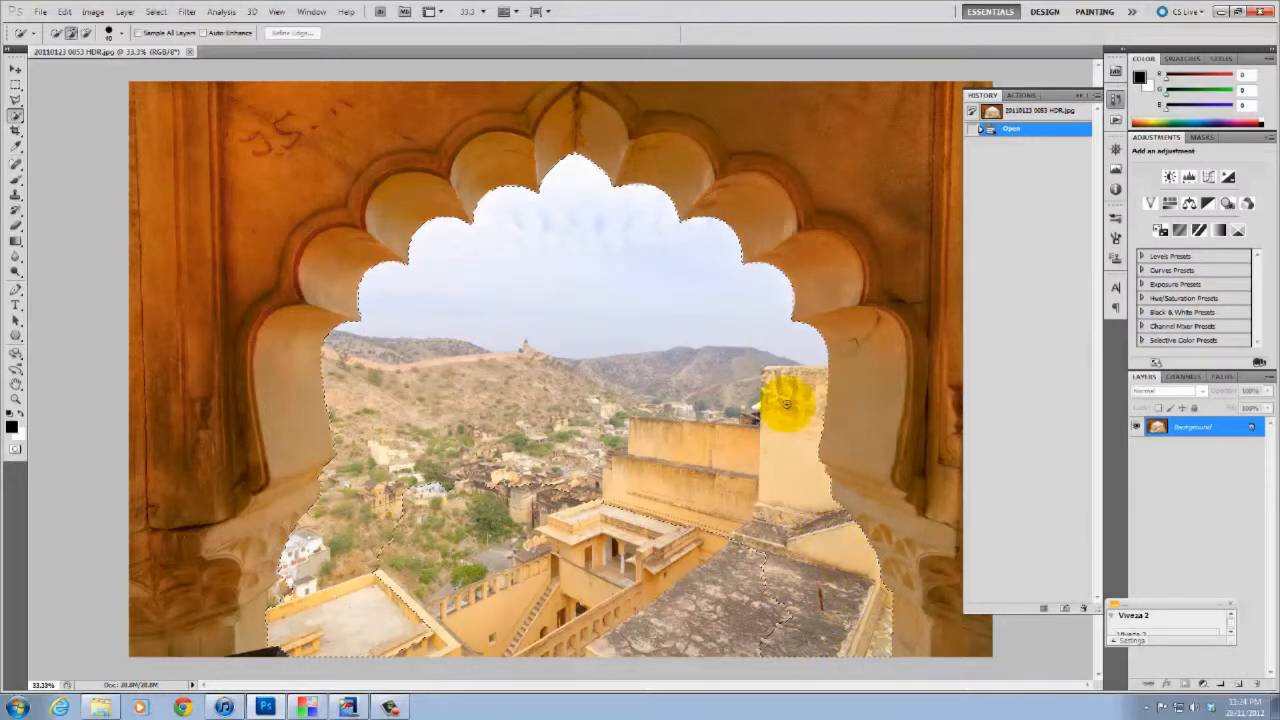
mouse_move(472, 373)
left_mouse_down()
mouse_move(451, 377)
mouse_move(286, 586)
left_mouse_up()
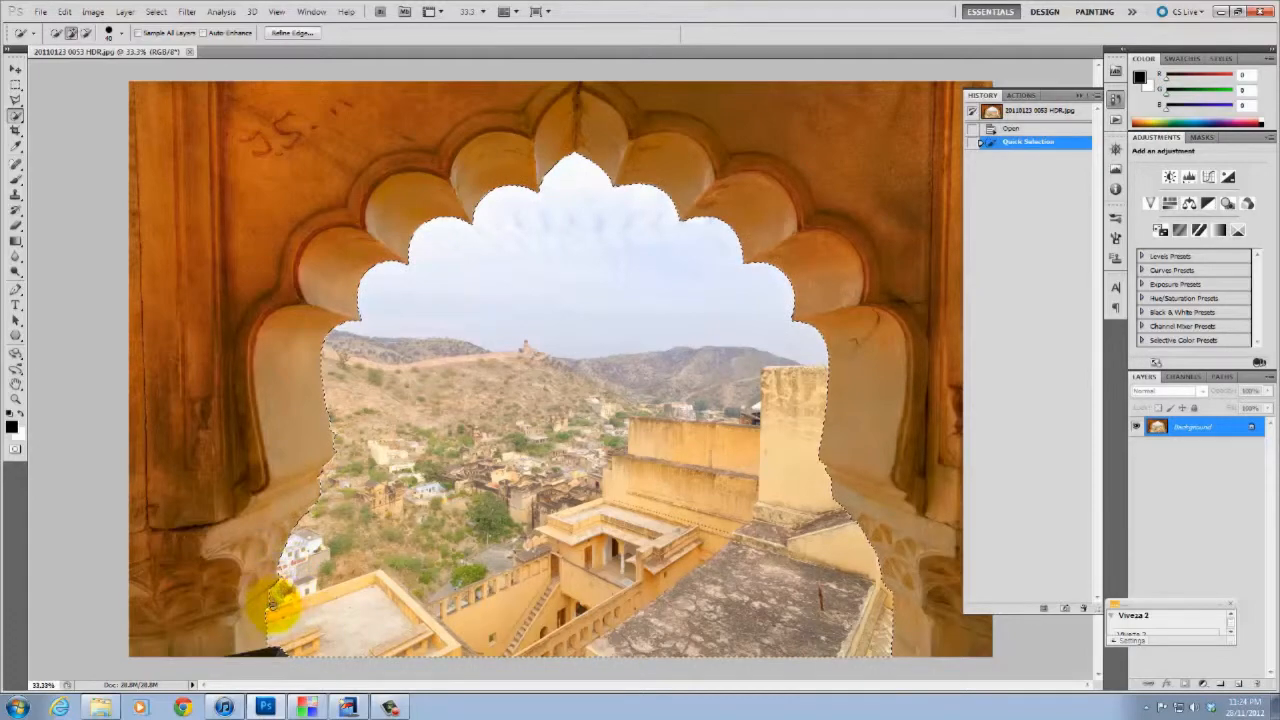
left_click(287, 598)
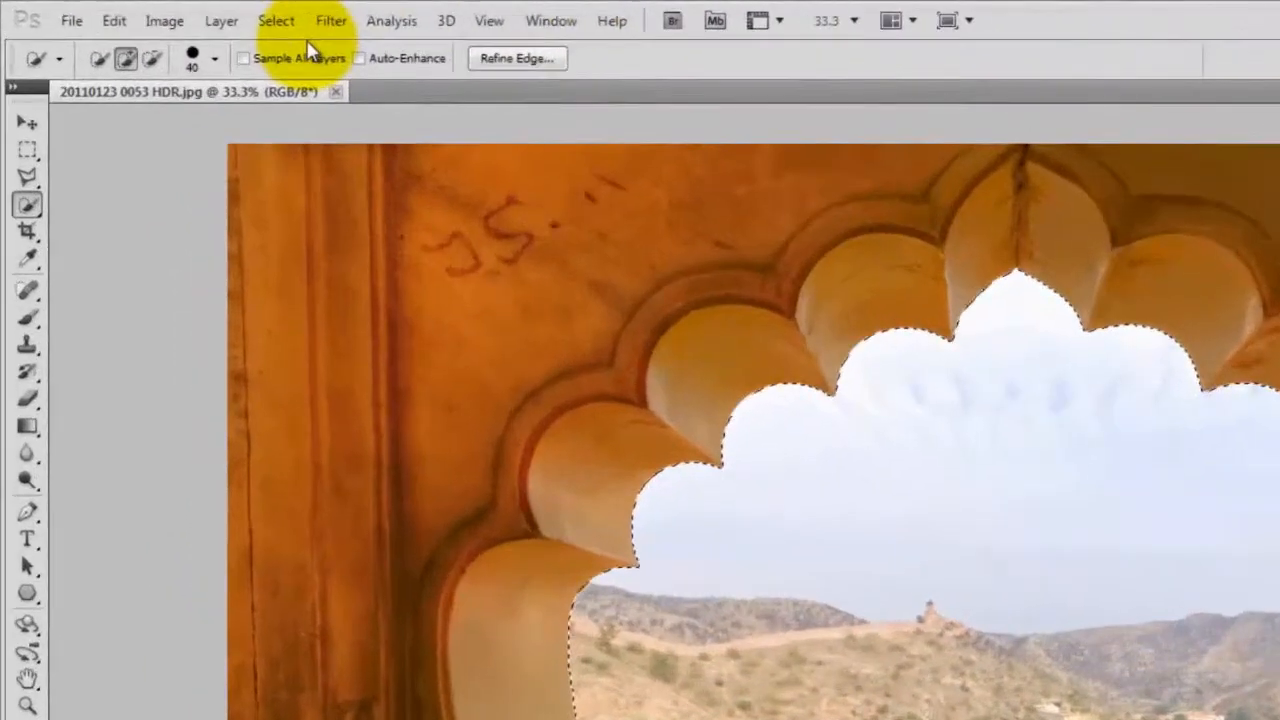
Save the selection as a new channel named Window and deselect it
left_click(157, 12)
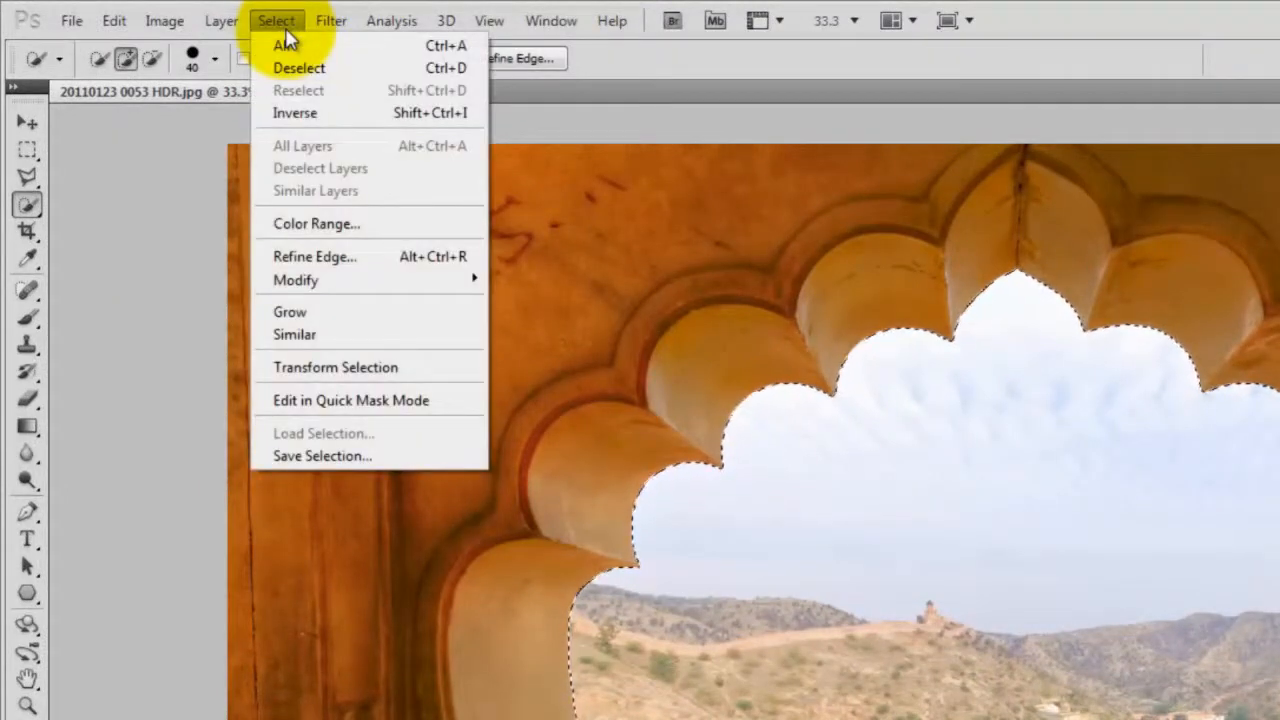
left_click(378, 452)
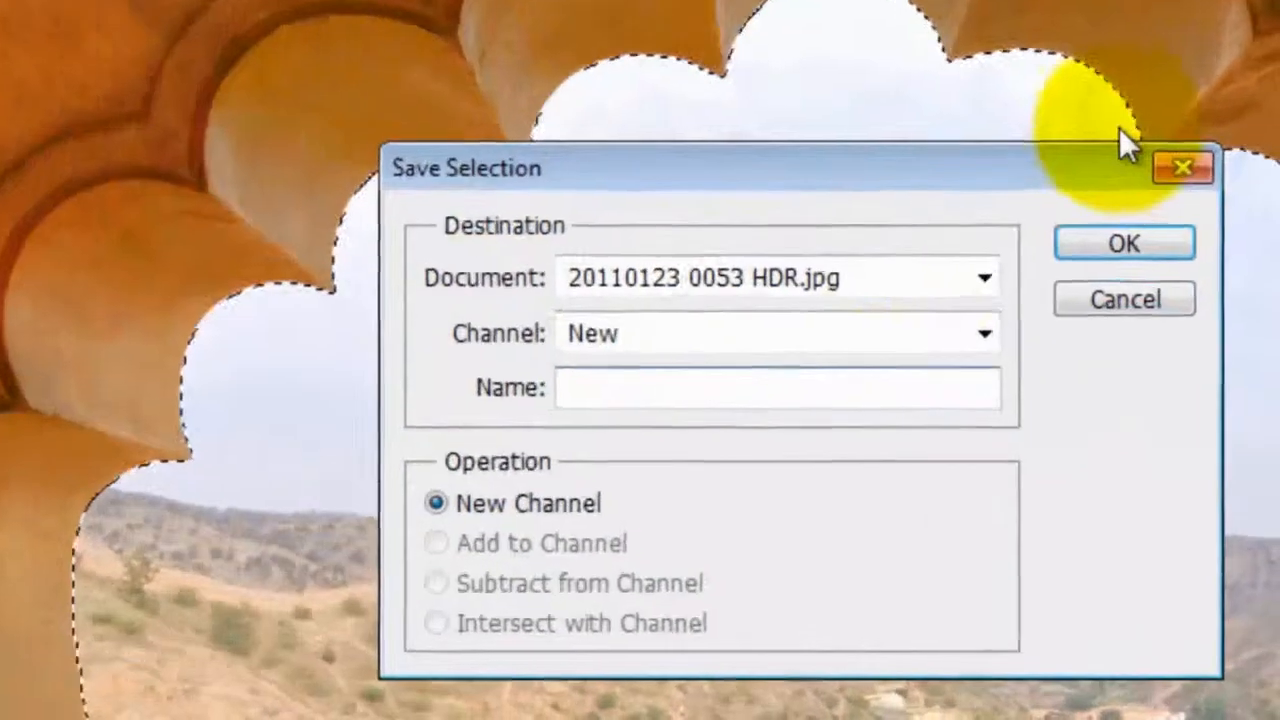
type("Winf")
key("BackSpace")
type("dow")
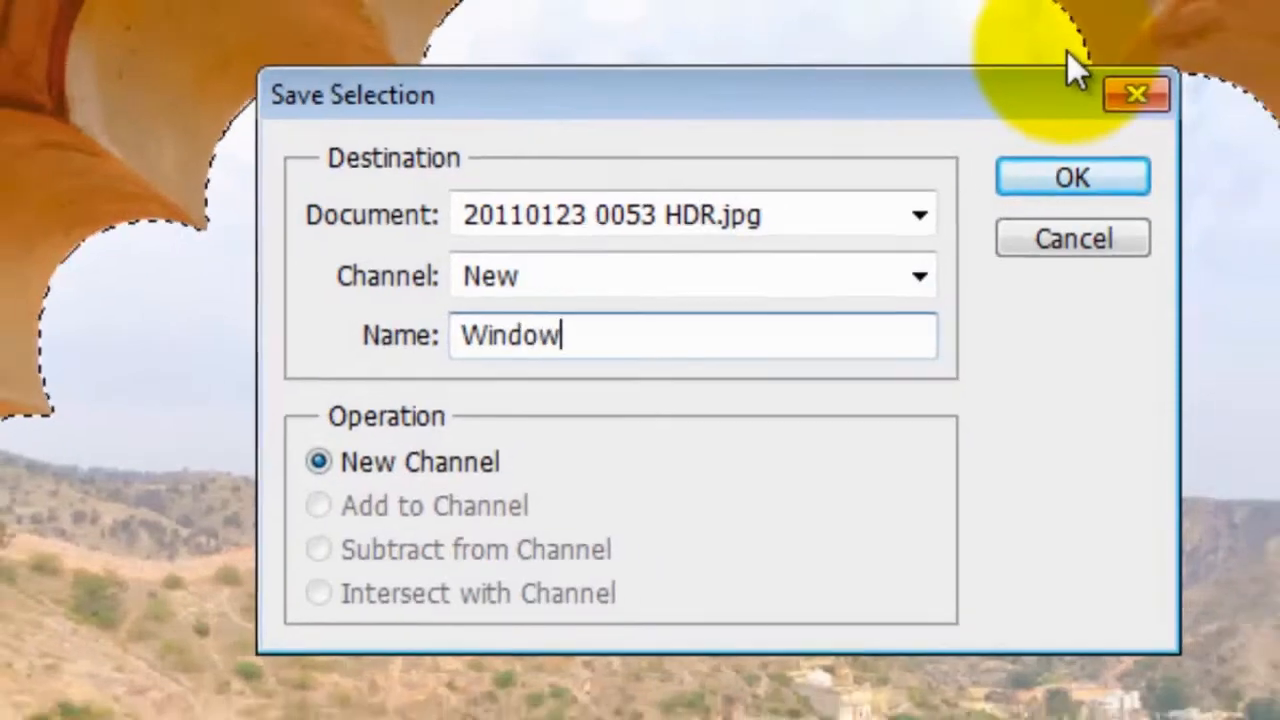
key("Return")
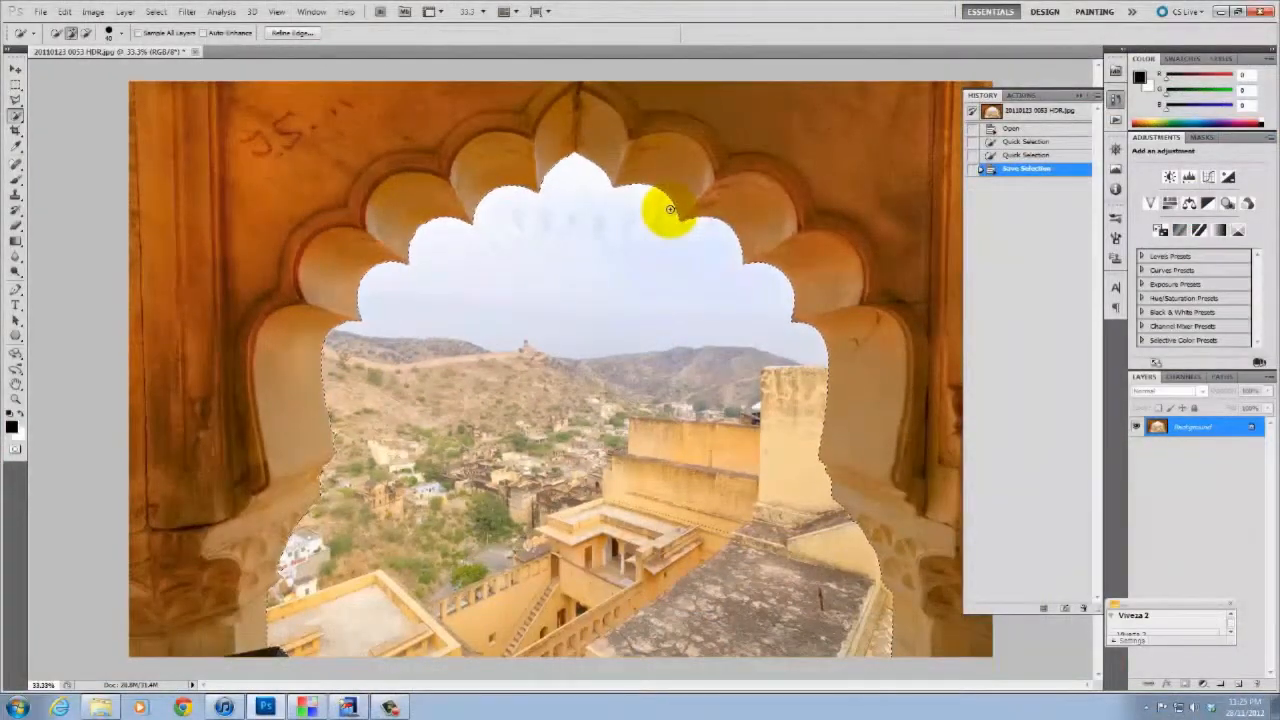
key("ctrl+d")
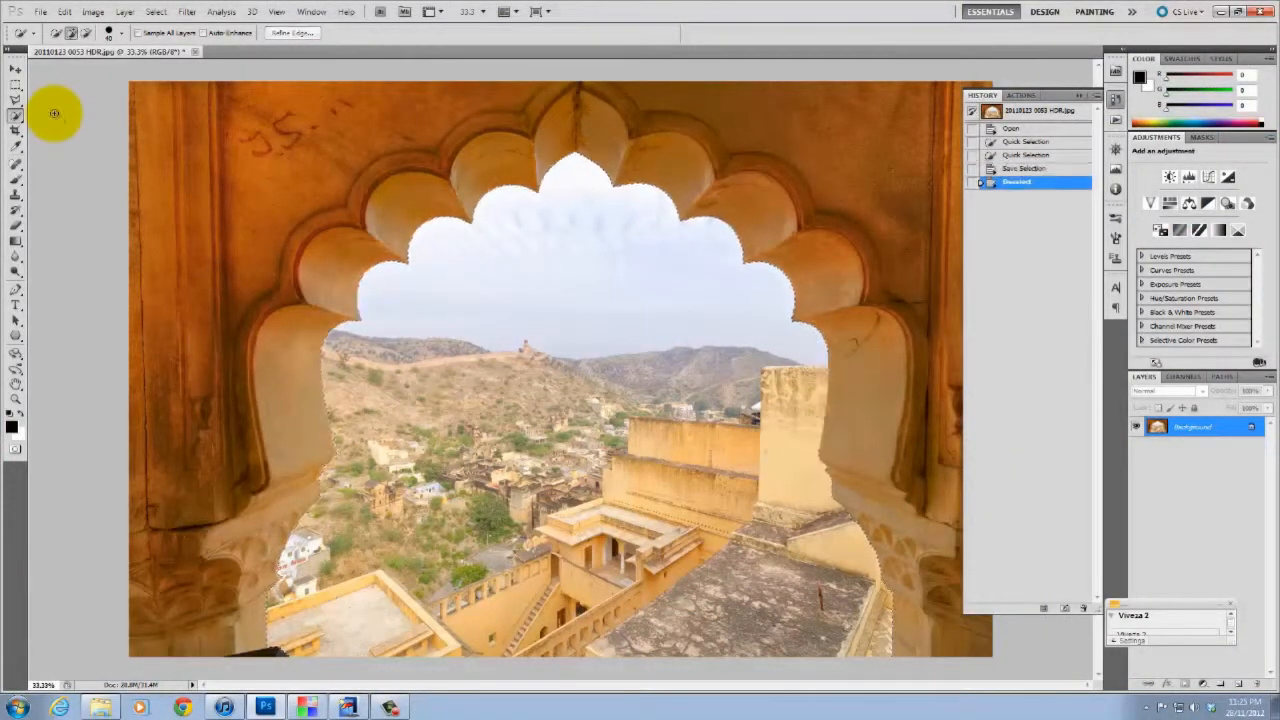
Select only the sky with the Quick Selection tool and save the selection as a channel named Sky
left_click(576, 215)
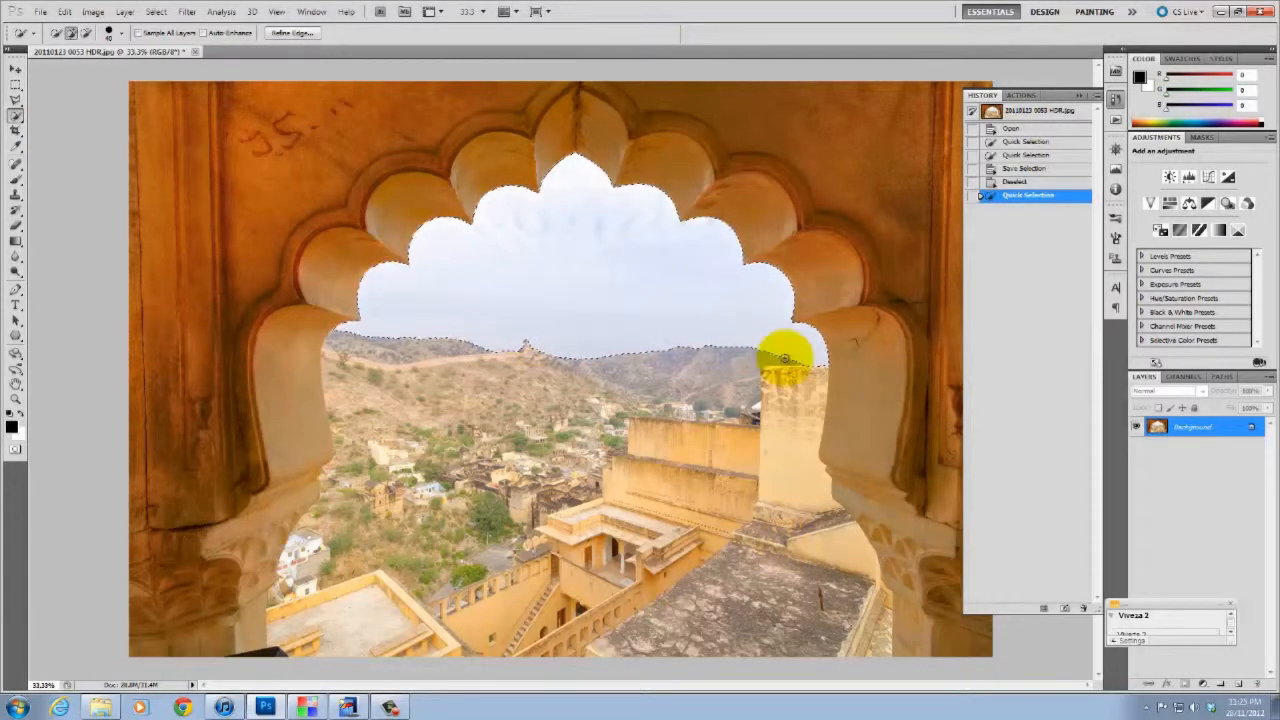
left_click(156, 12)
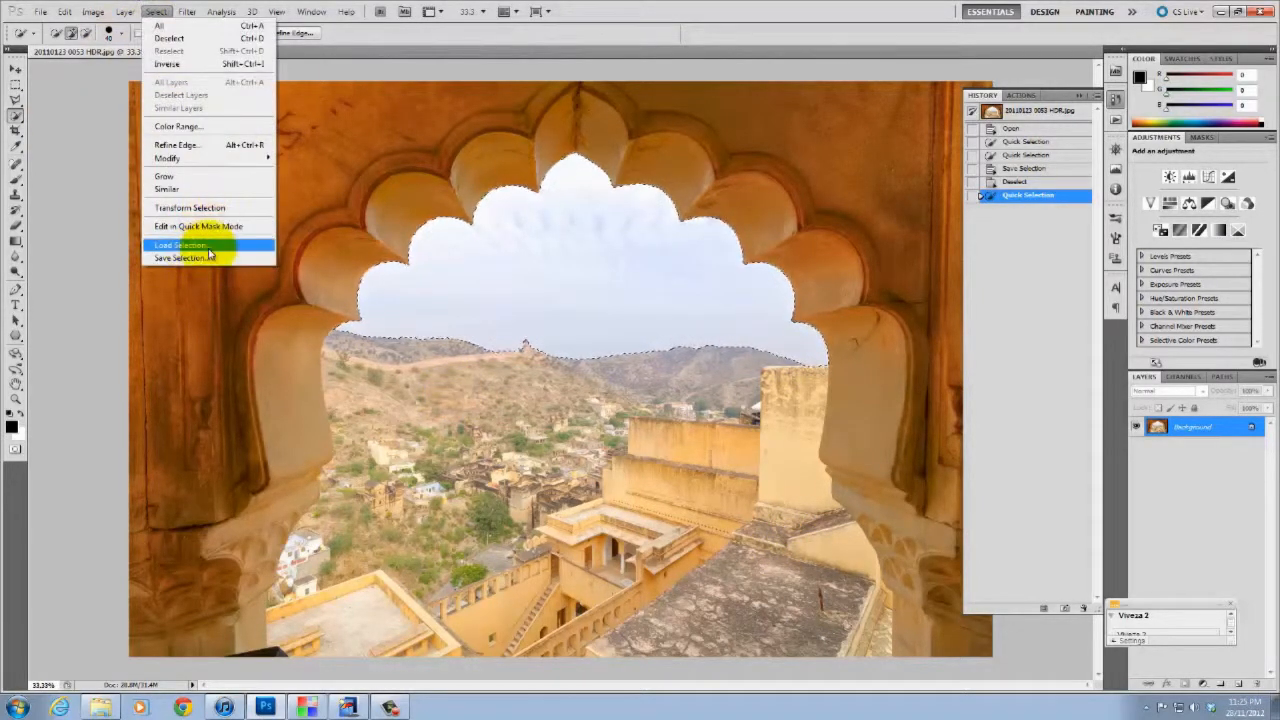
left_click(209, 257)
left_click(672, 248)
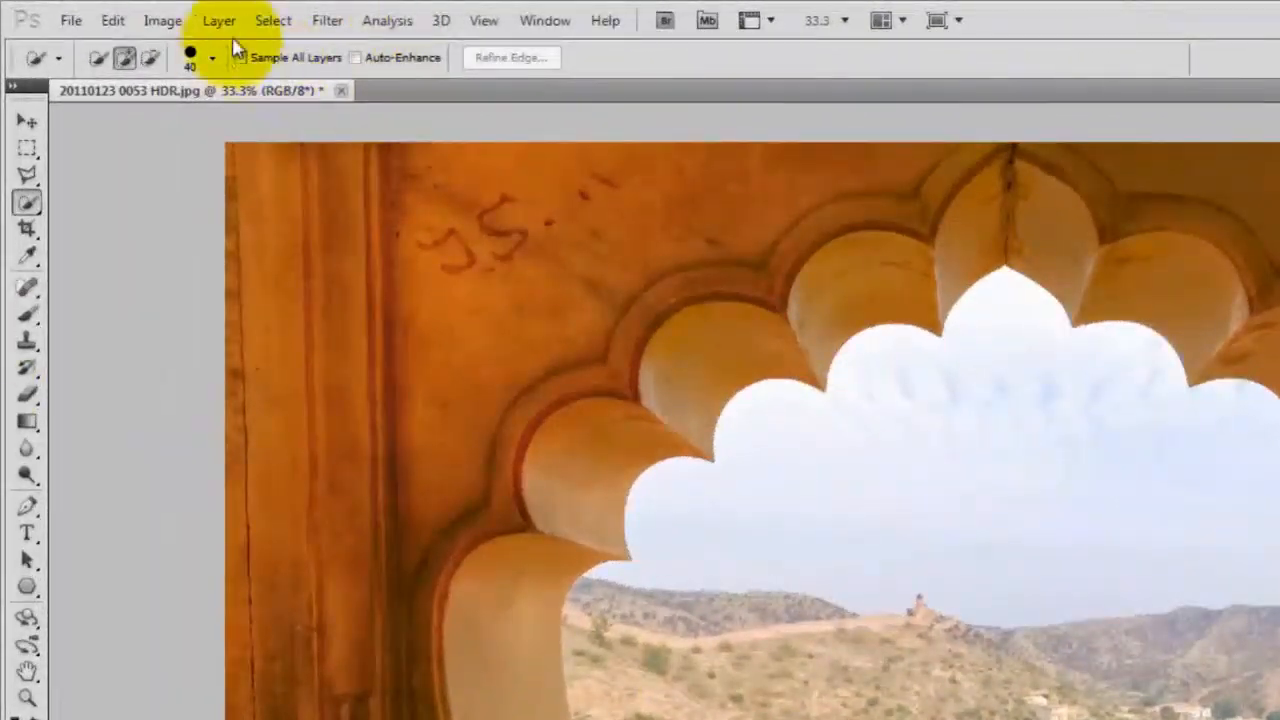
Load the Sky selection and feather it by 3 pixels
left_click(273, 20)
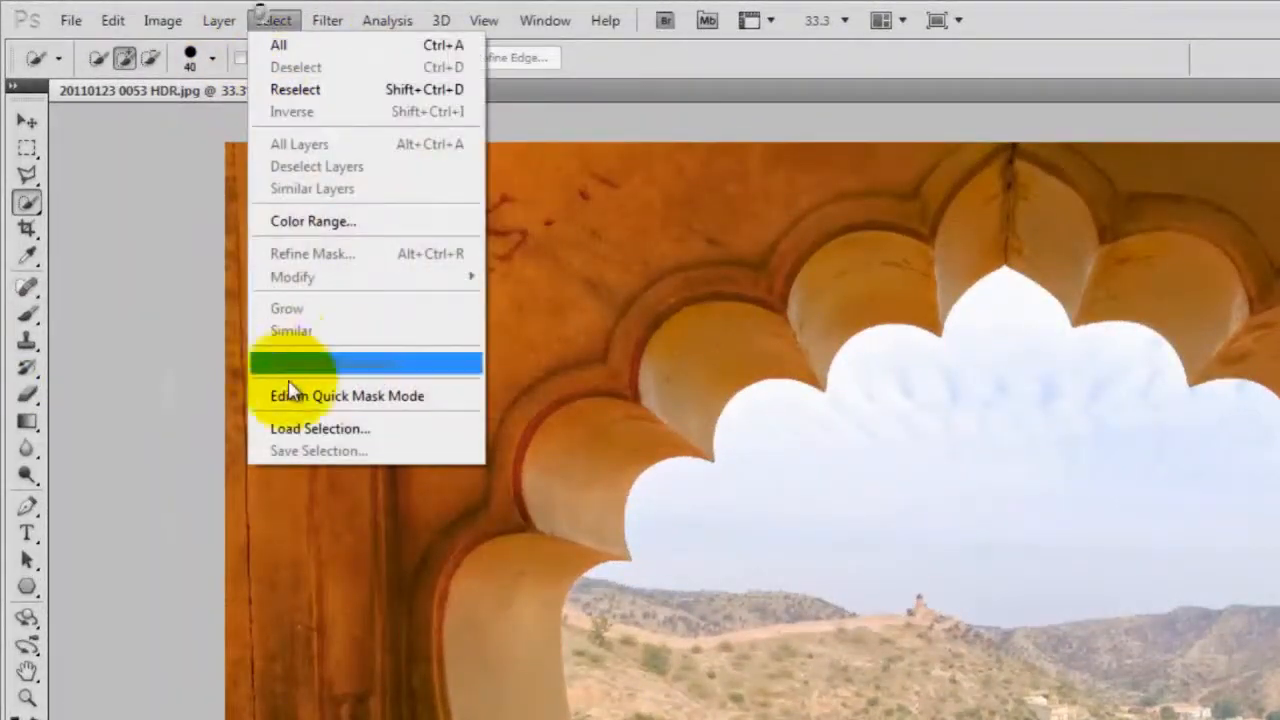
left_click(300, 428)
left_click(845, 425)
left_click(895, 468)
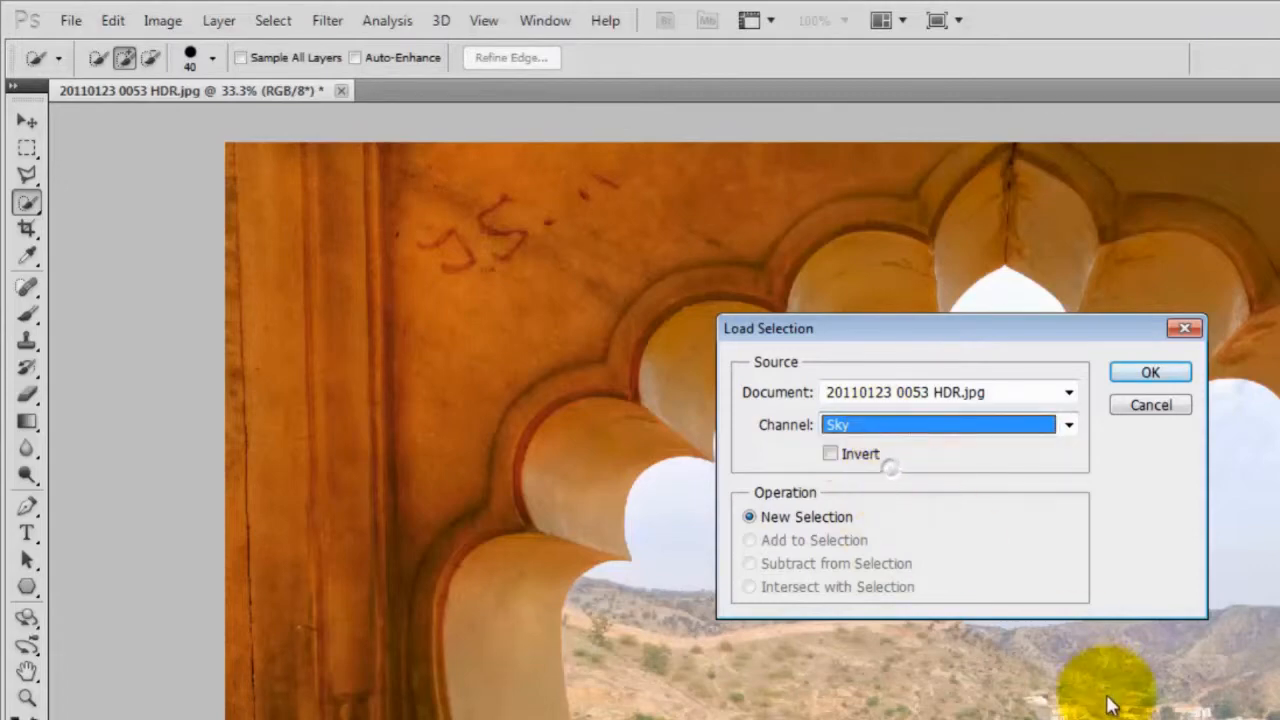
left_click(1150, 372)
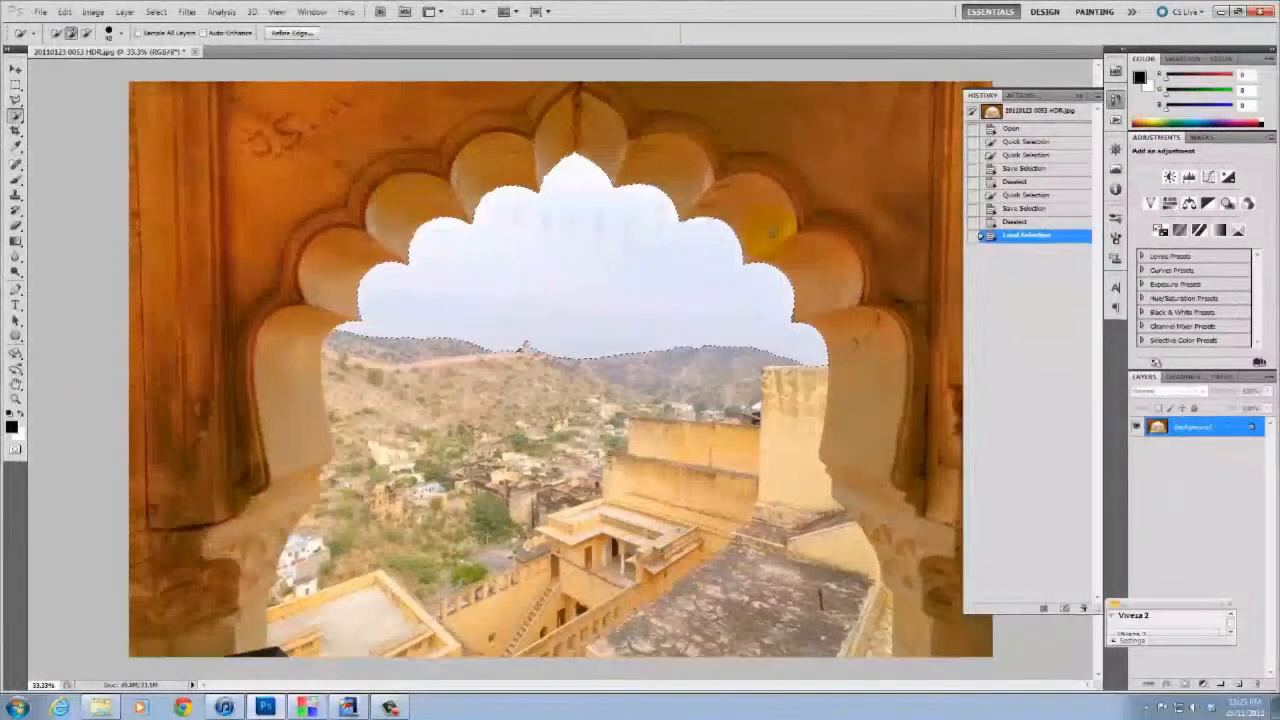
key("ctrl+shift+F6")
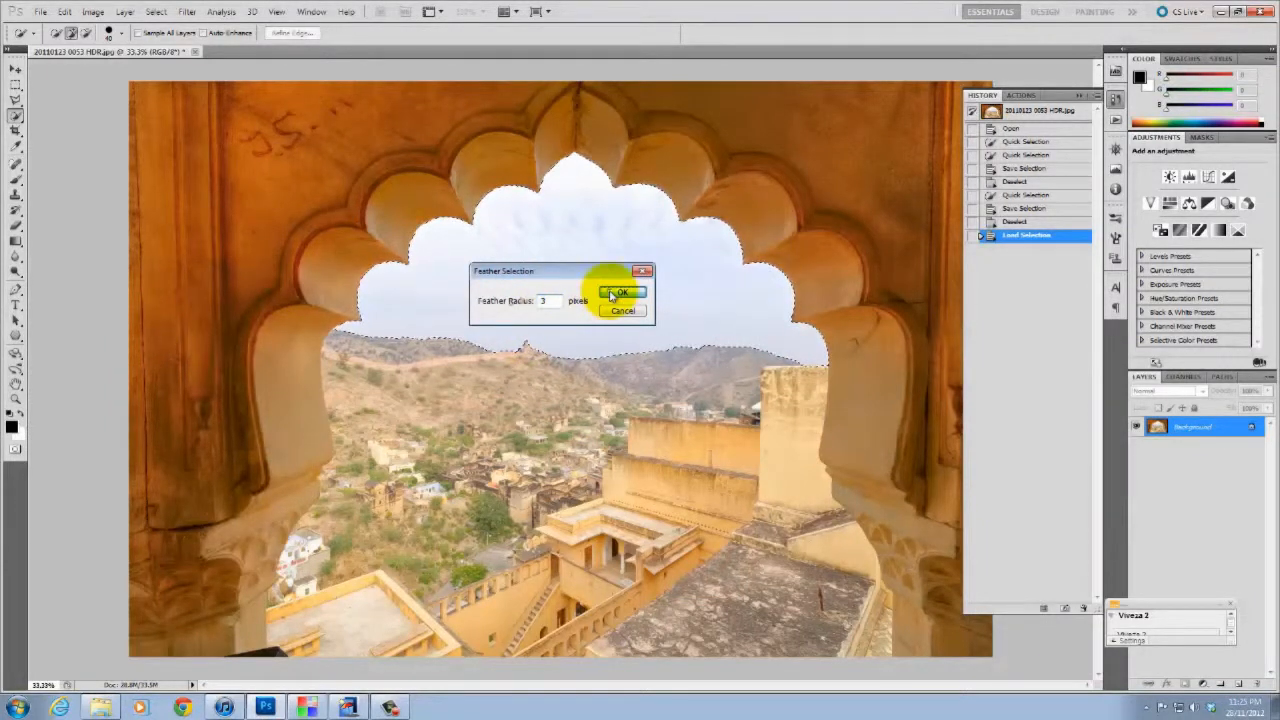
left_click(612, 294)
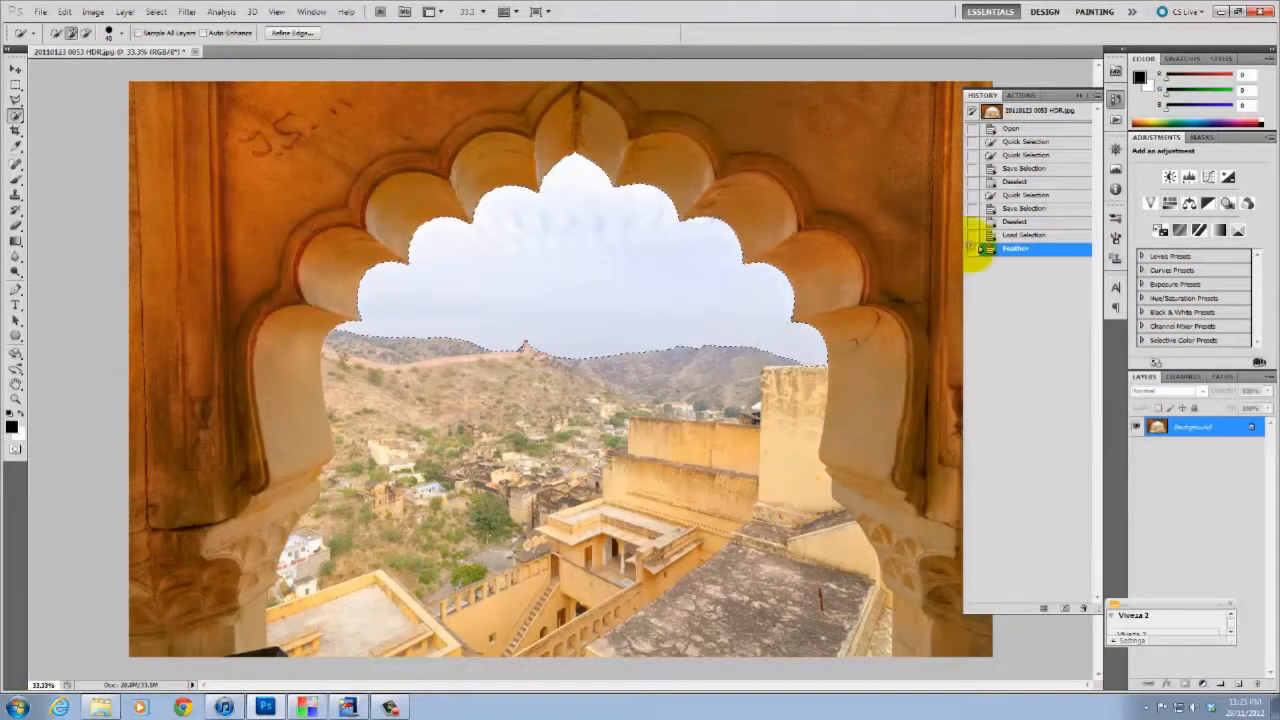
Copy the feathered sky onto a new layer and check it with the Background layer hidden
key("ctrl+v")
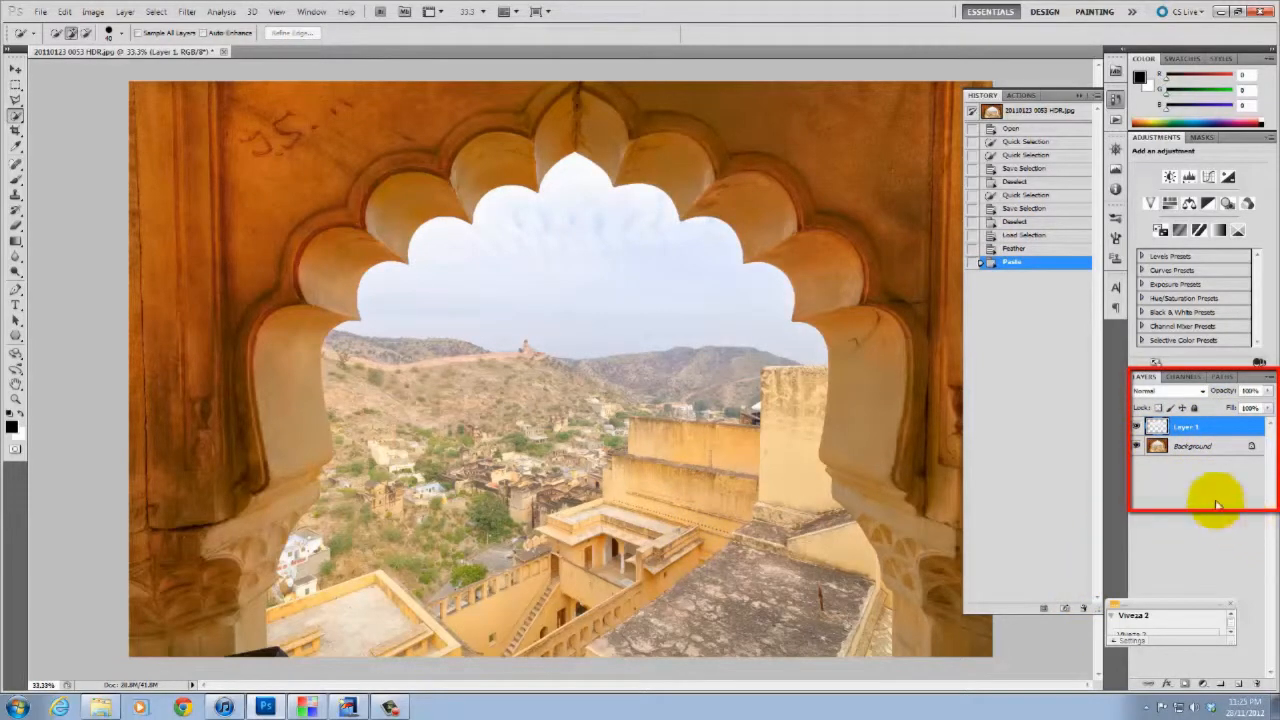
left_click(1136, 446)
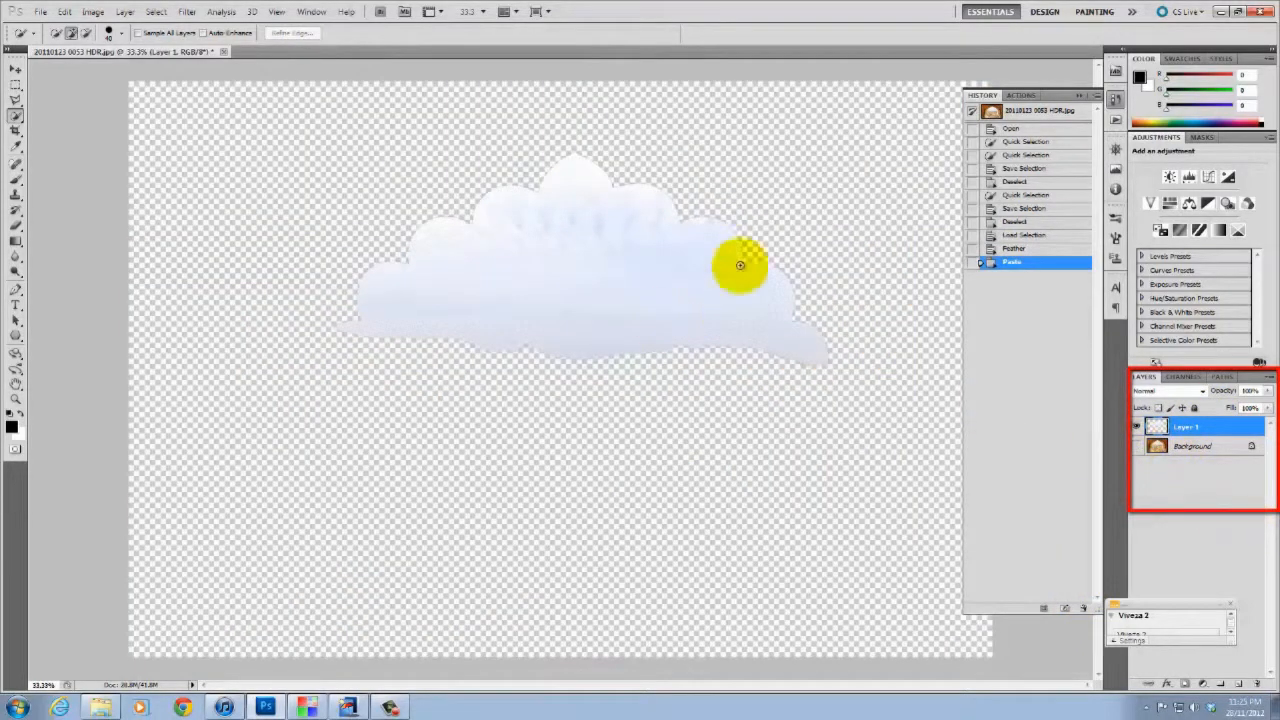
left_click(1136, 446)
Load the Window selection with the Background layer active and expand the selection
left_click(1192, 446)
left_click(156, 11)
left_click(200, 290)
left_click(658, 214)
left_click(172, 22)
left_click(796, 226)
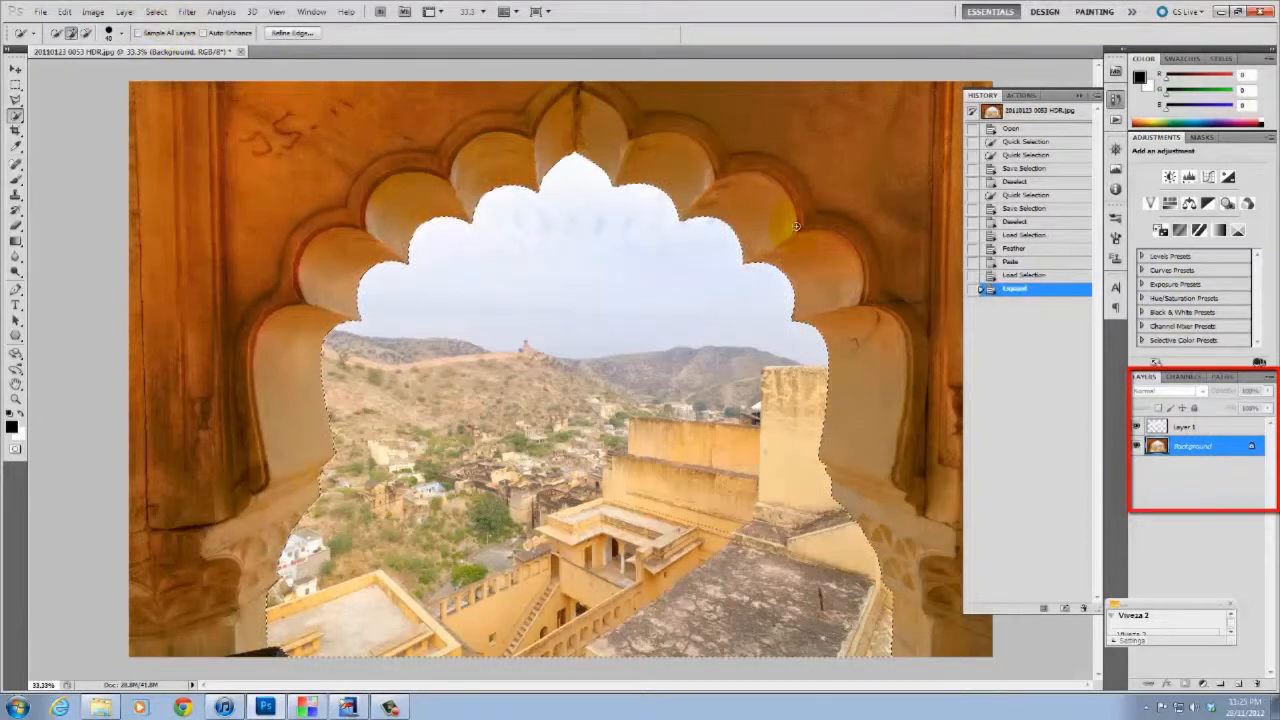
Copy the expanded window area onto a new layer and check it with the Background layer hidden
key("ctrl+v")
left_click(1136, 465)
left_click(1136, 465)
Load the inverted Window selection on the Background layer and expand it around the arch frame
left_click(1192, 465)
left_click(156, 12)
left_click(182, 245)
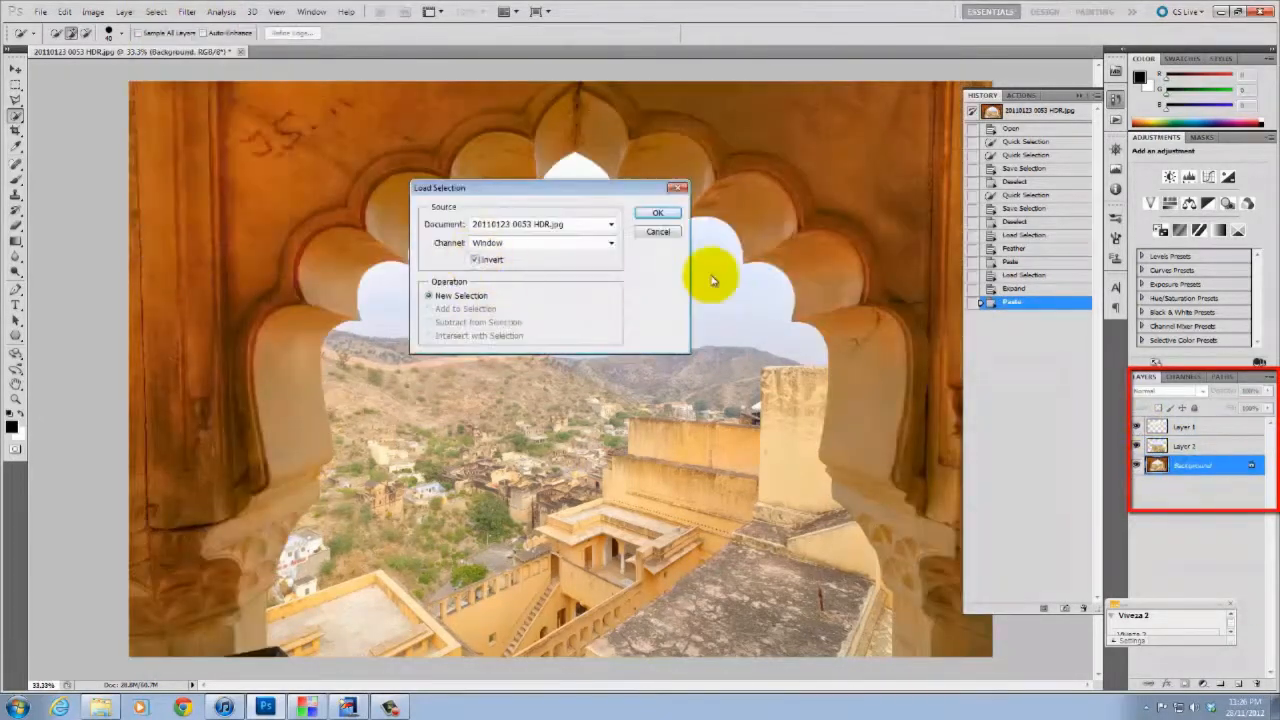
left_click(657, 212)
left_click(156, 12)
left_click(182, 245)
left_click(657, 212)
Feather the arch frame selection and copy it onto a new layer
key("shift+F6")
key("Return")
key("ctrl+c")
key("ctrl+v")
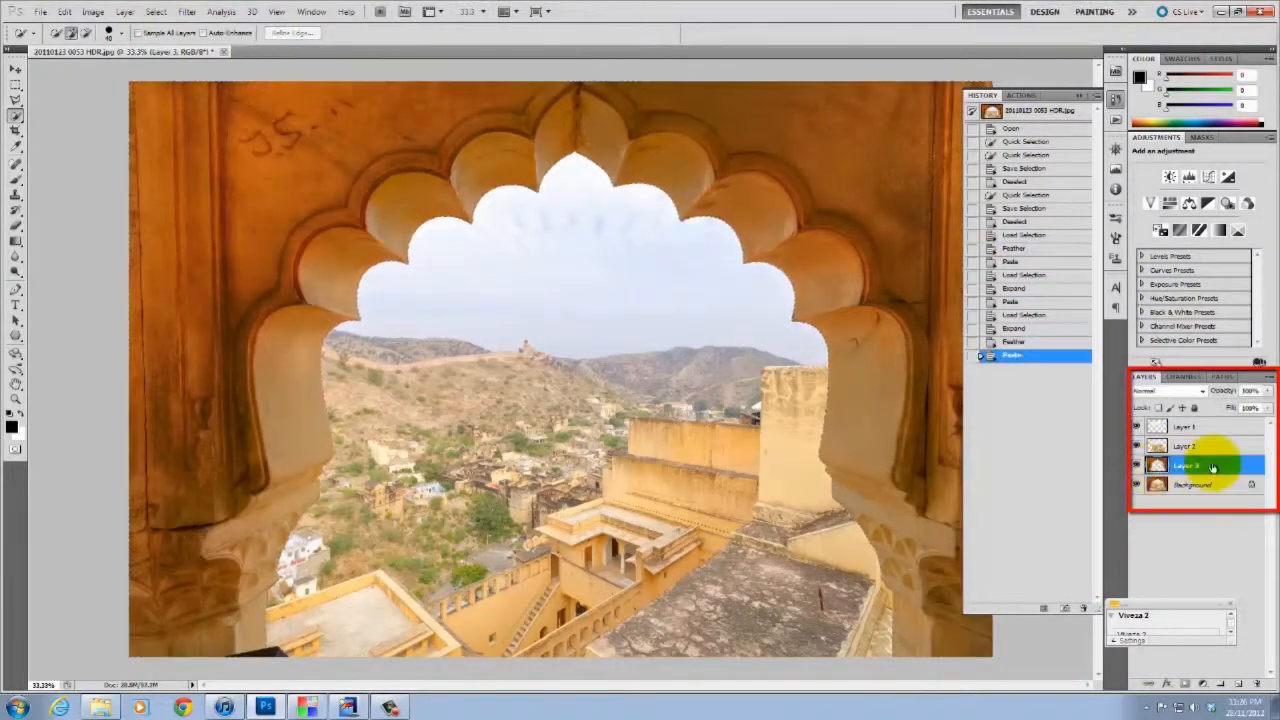
Rename the three copied layers Frame, Exterior and Sky to match their contents
double_click(1190, 466)
type("Frame")
double_click(1105, 210)
type("Exterior")
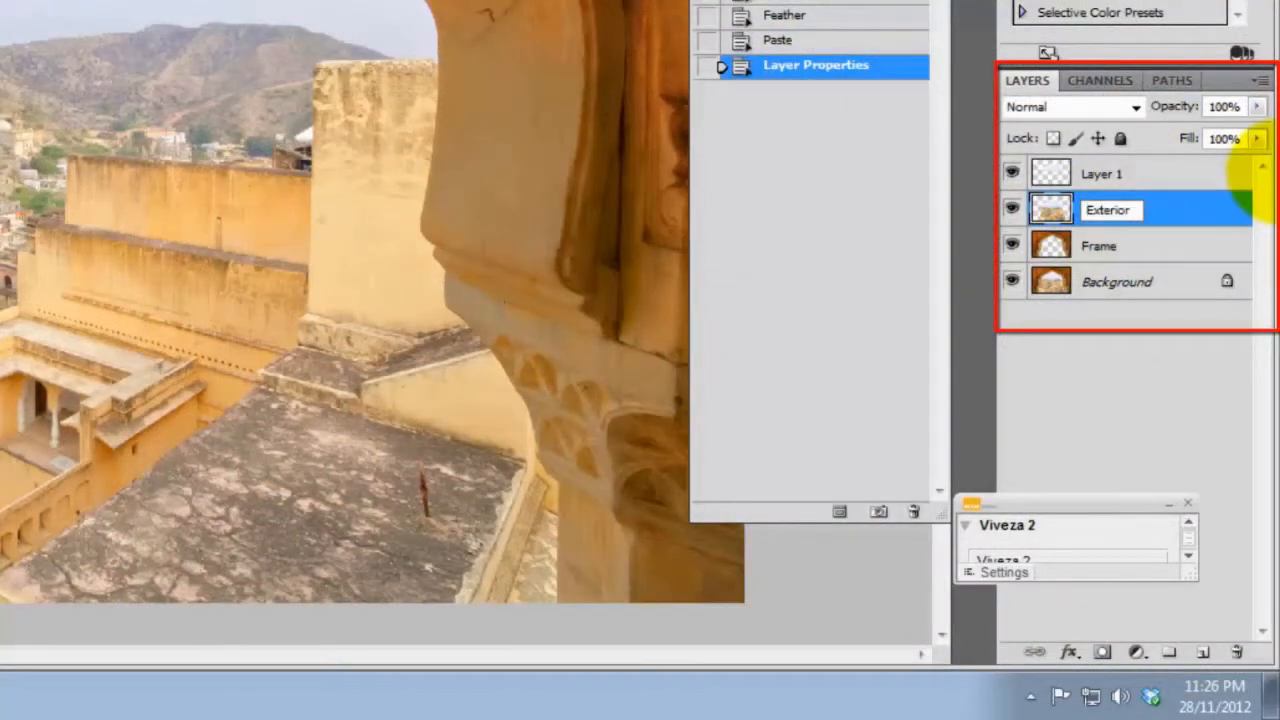
double_click(1101, 174)
type("Sky")
key("Return")
Toggle the visibility of the Background, Frame, Exterior and Sky layers to examine how the cut-out parts fit together
left_click(1012, 282)
left_click(1012, 245)
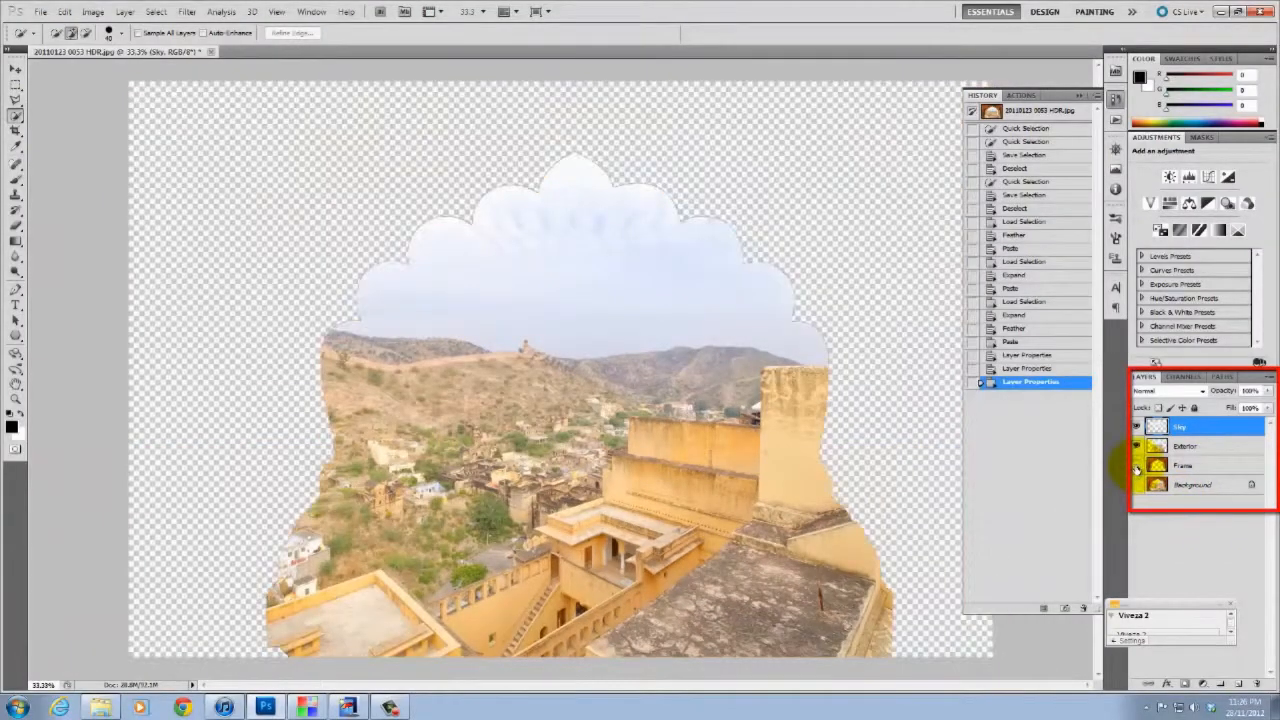
left_click(1137, 465)
left_click(1137, 446)
left_click(1137, 446)
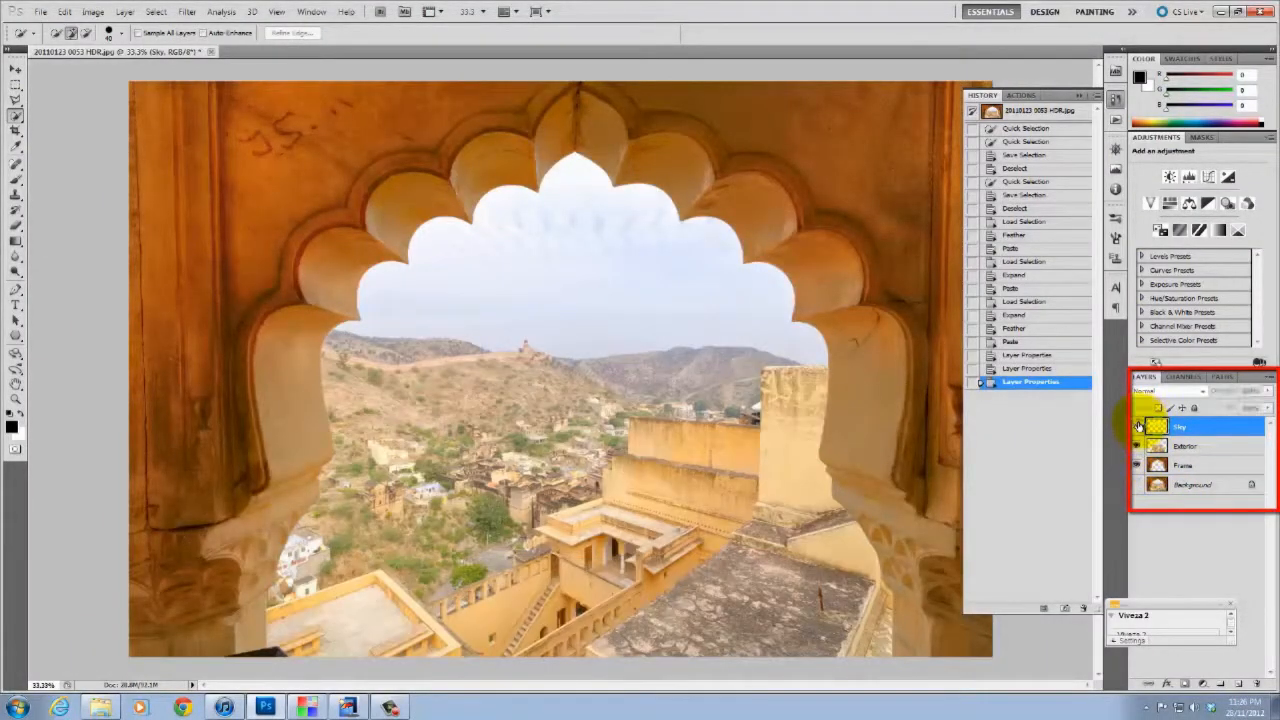
left_click(1137, 427)
left_click(1137, 446)
left_click(1137, 427)
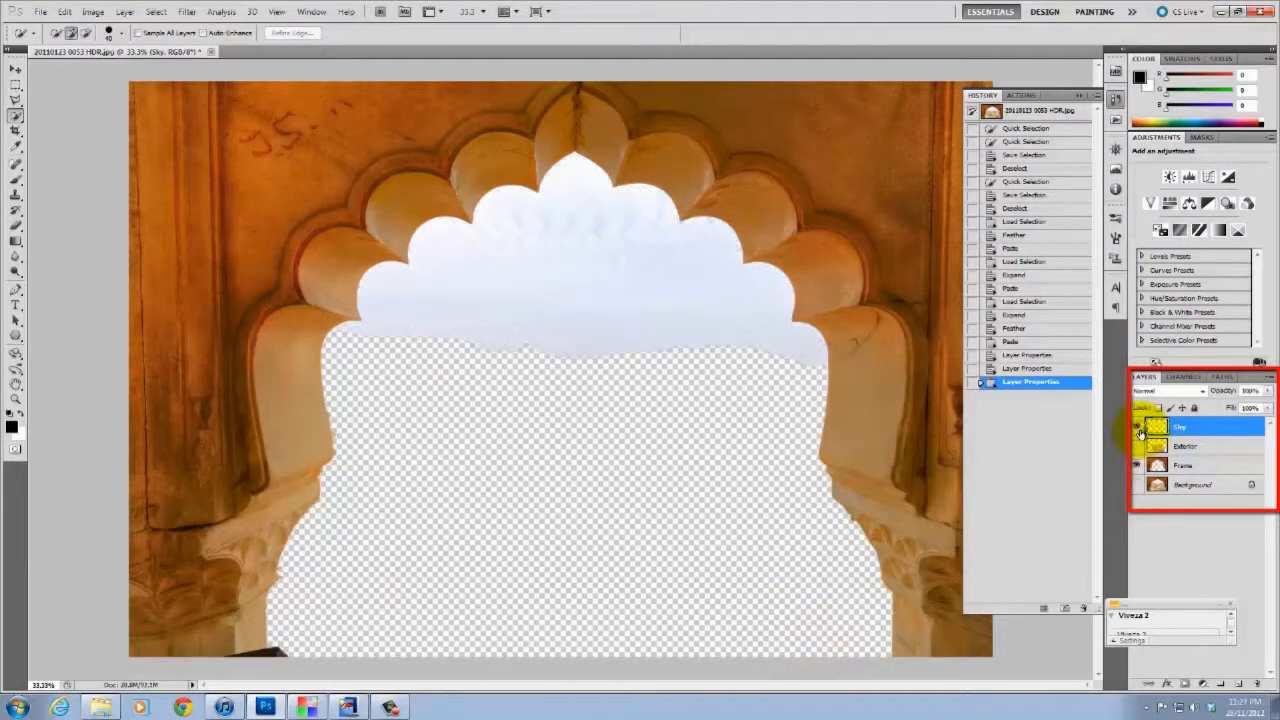
left_click(1137, 427)
left_click(1137, 427)
left_click(1137, 446)
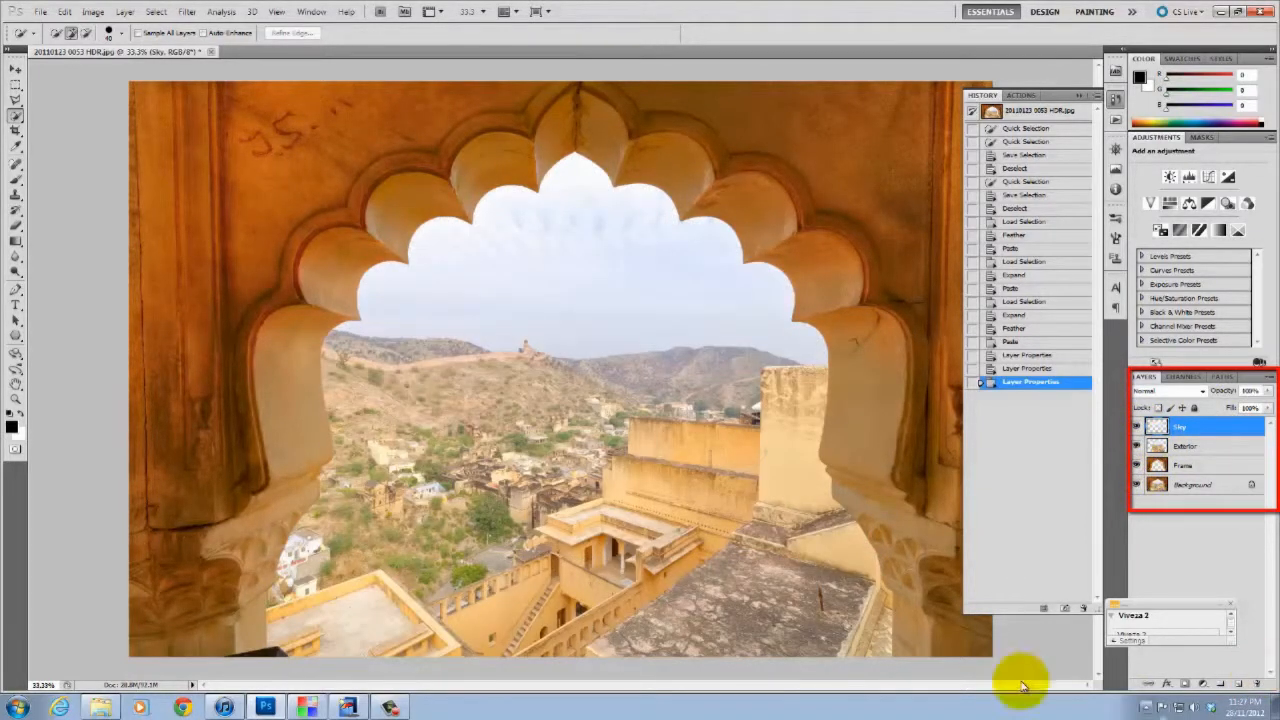
Show only the Sky layer and apply the Topaz Adjust 5 Crisp preset to it
left_click(1137, 427, "alt")
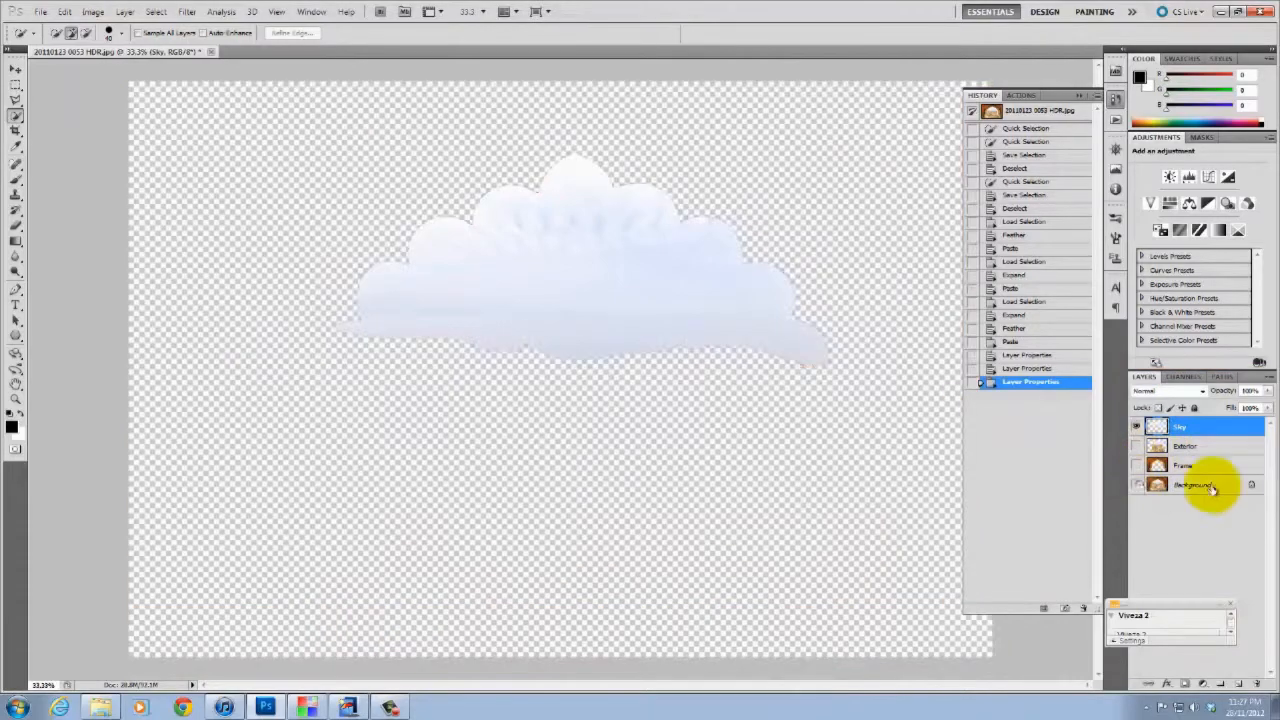
left_click(187, 11)
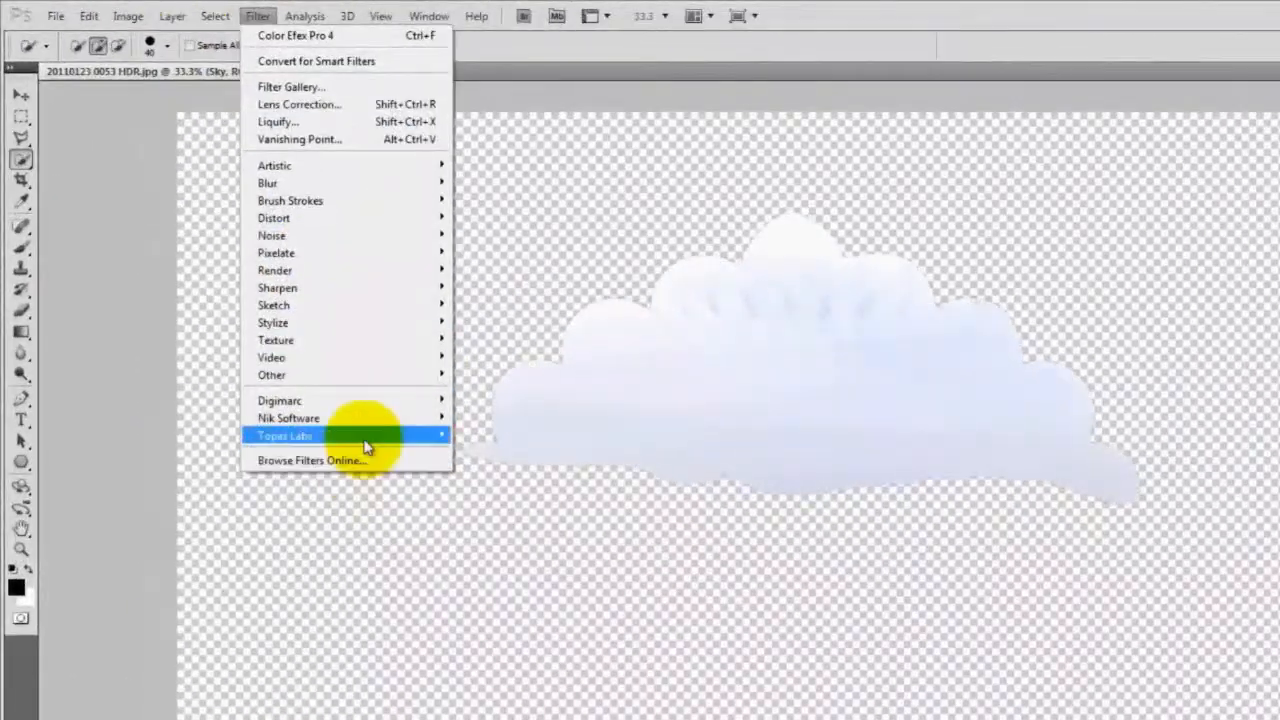
mouse_move(266, 323)
left_click(544, 437)
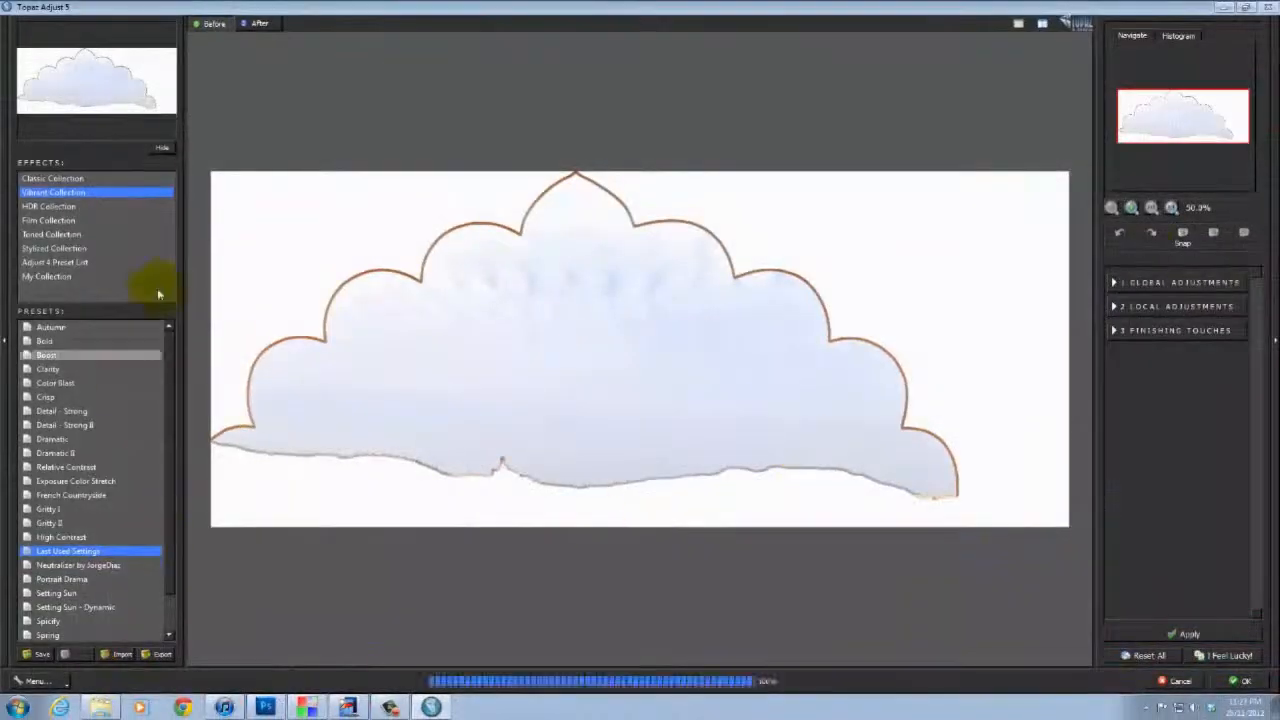
left_click(90, 397)
left_click(1240, 680)
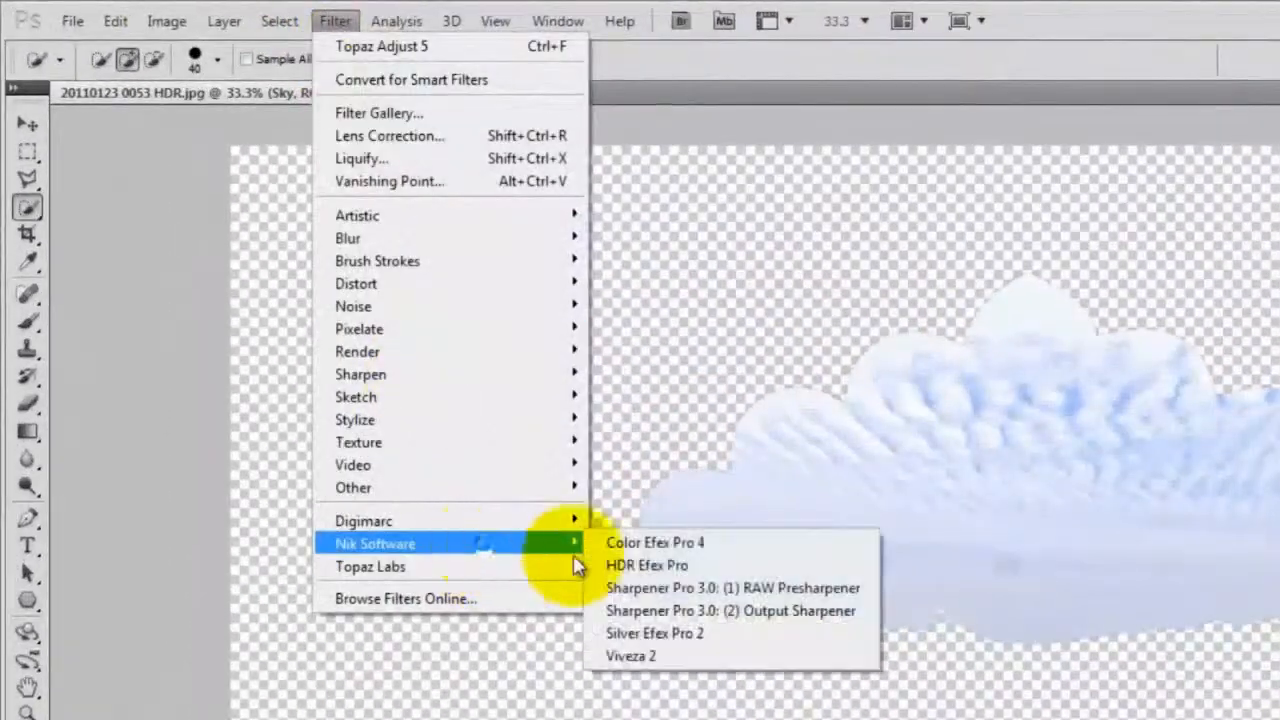
Apply the Color Efex Pro 4 Polarization filter to the Sky layer with its strength raised to 169%
left_click(645, 541)
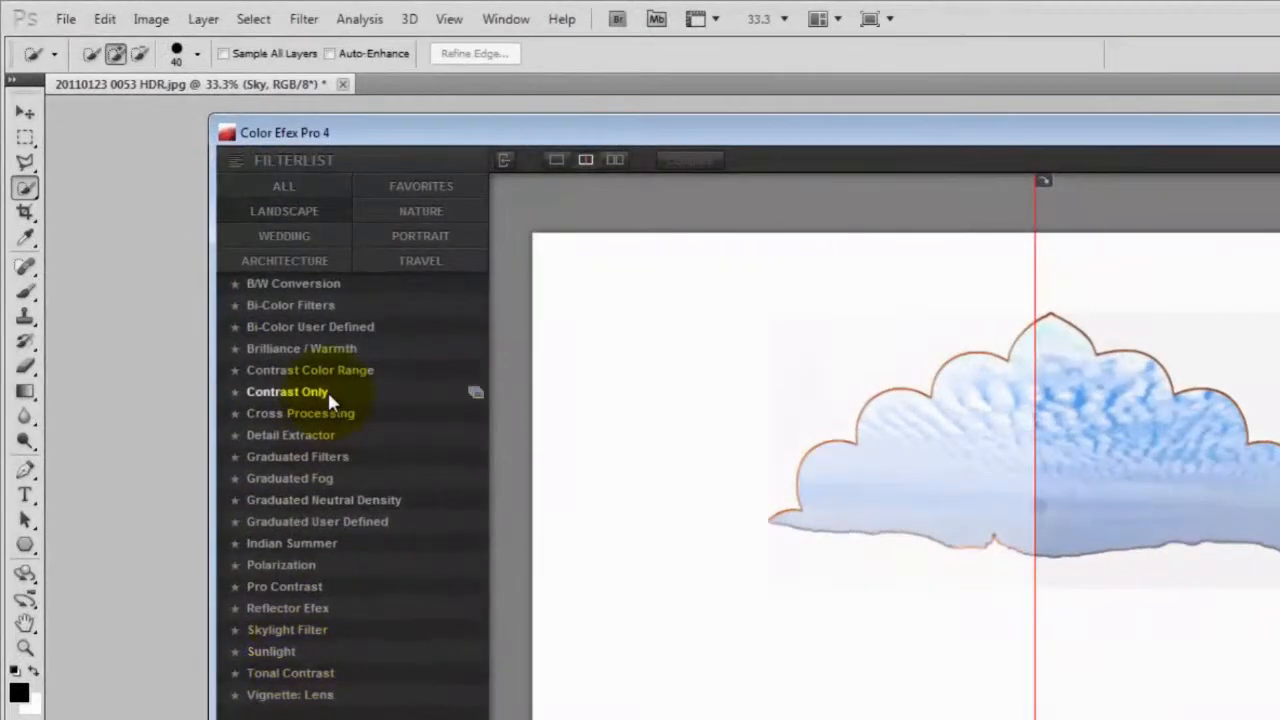
left_click(335, 564)
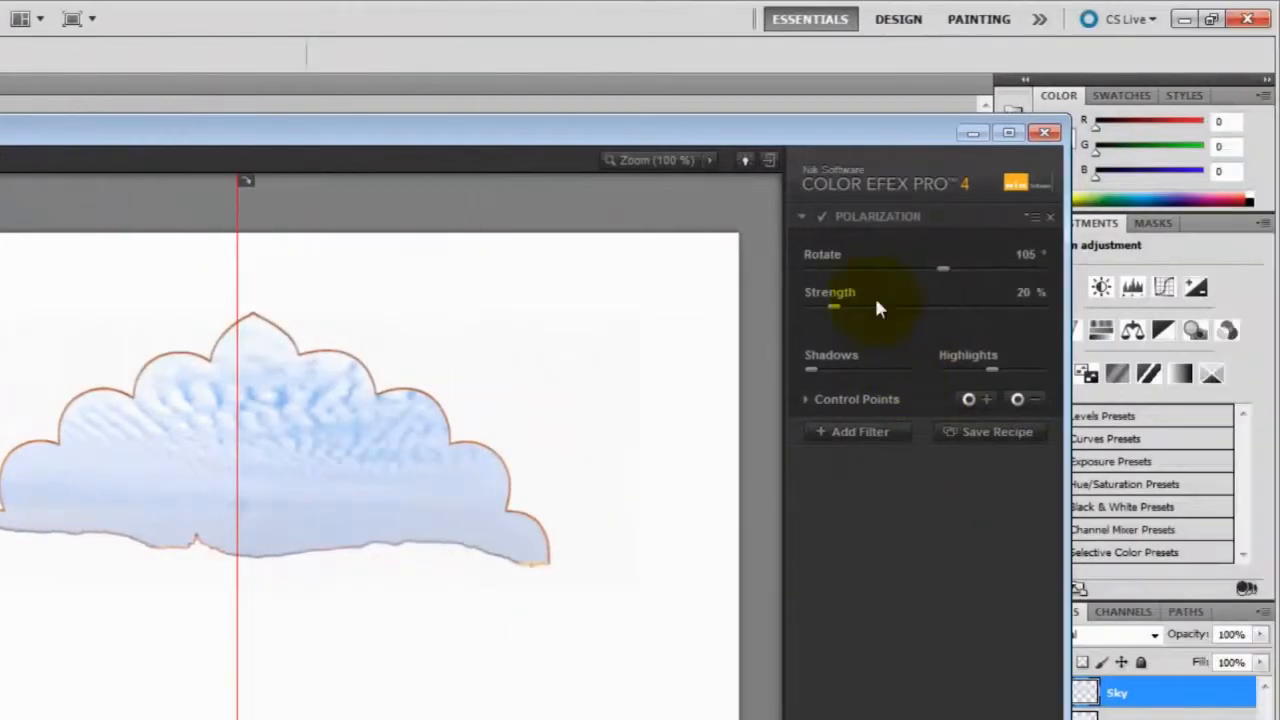
left_click_drag(876, 305, 944, 305)
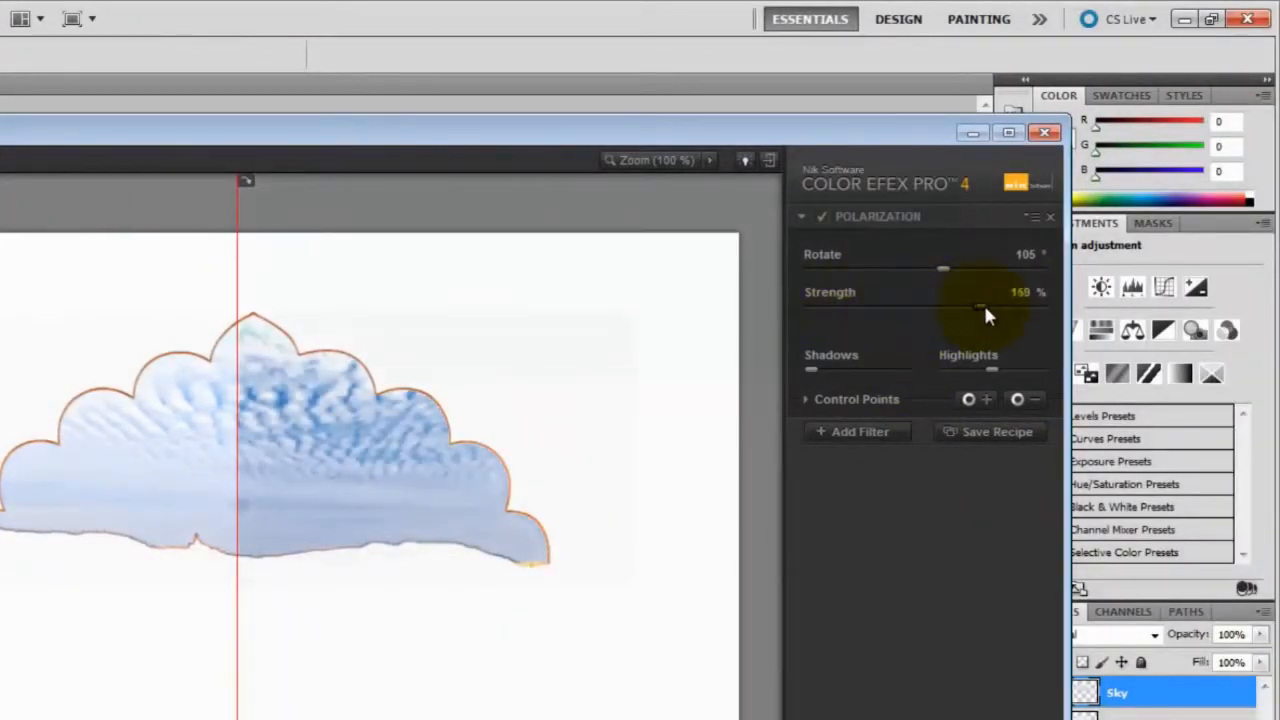
left_click(858, 431)
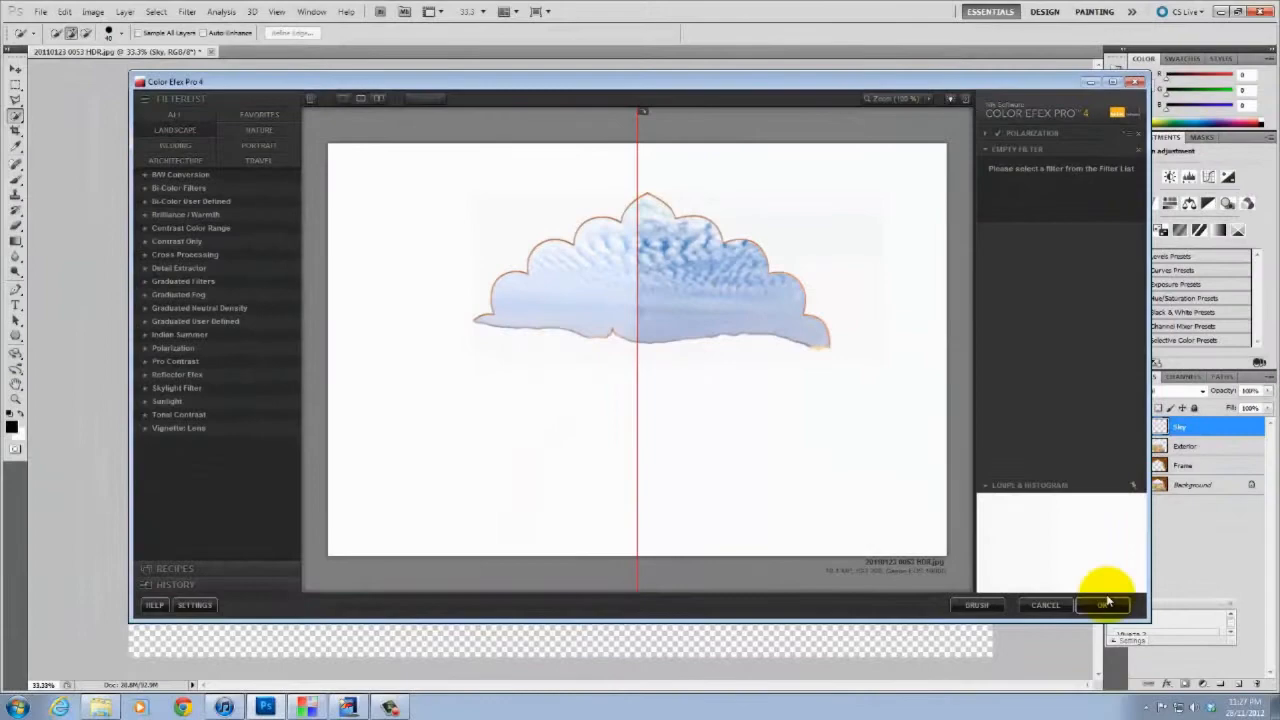
left_click(1105, 604)
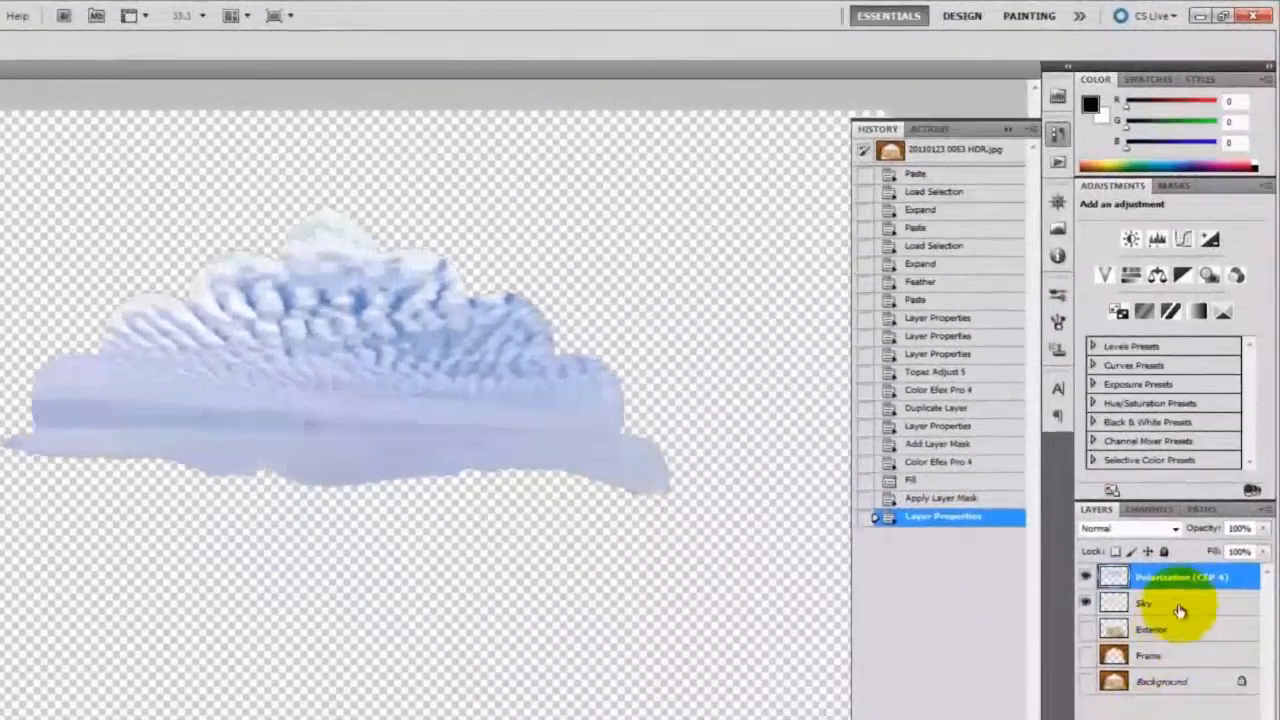
Link the Polarization (CEP 4) layer with the Sky layer
left_click(1207, 451, "shift")
right_click(1180, 606)
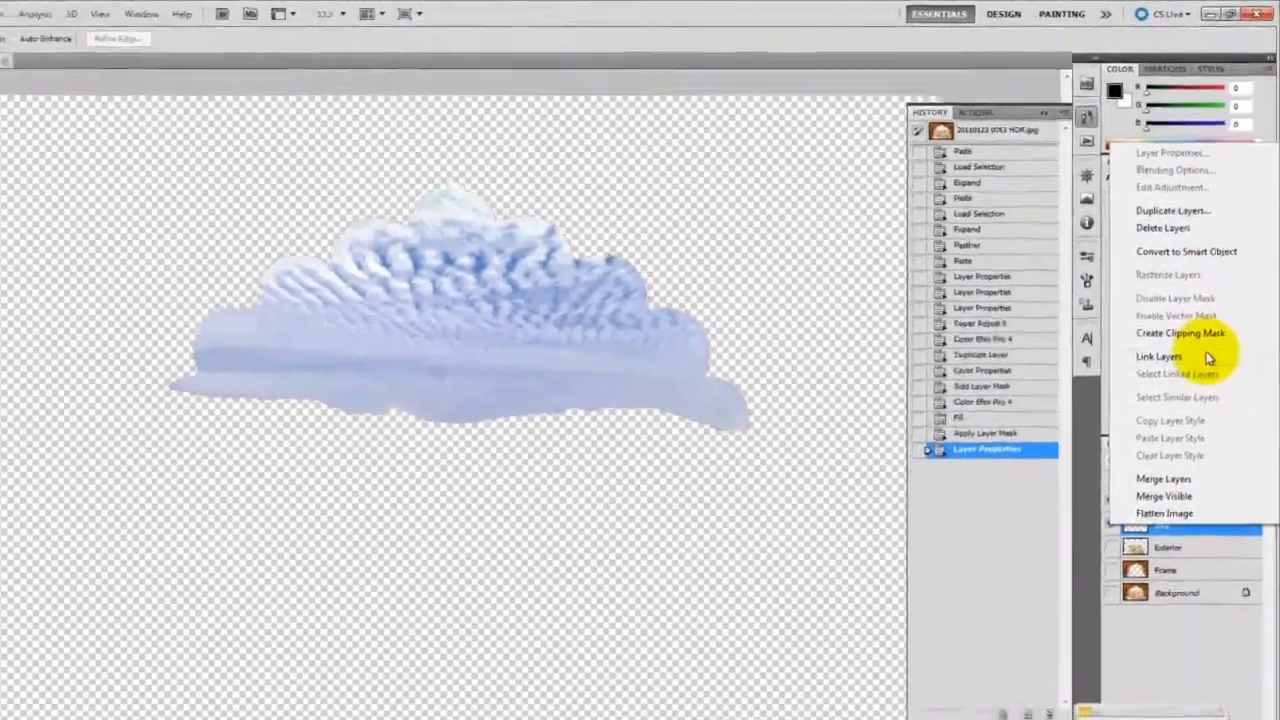
left_click(1207, 357)
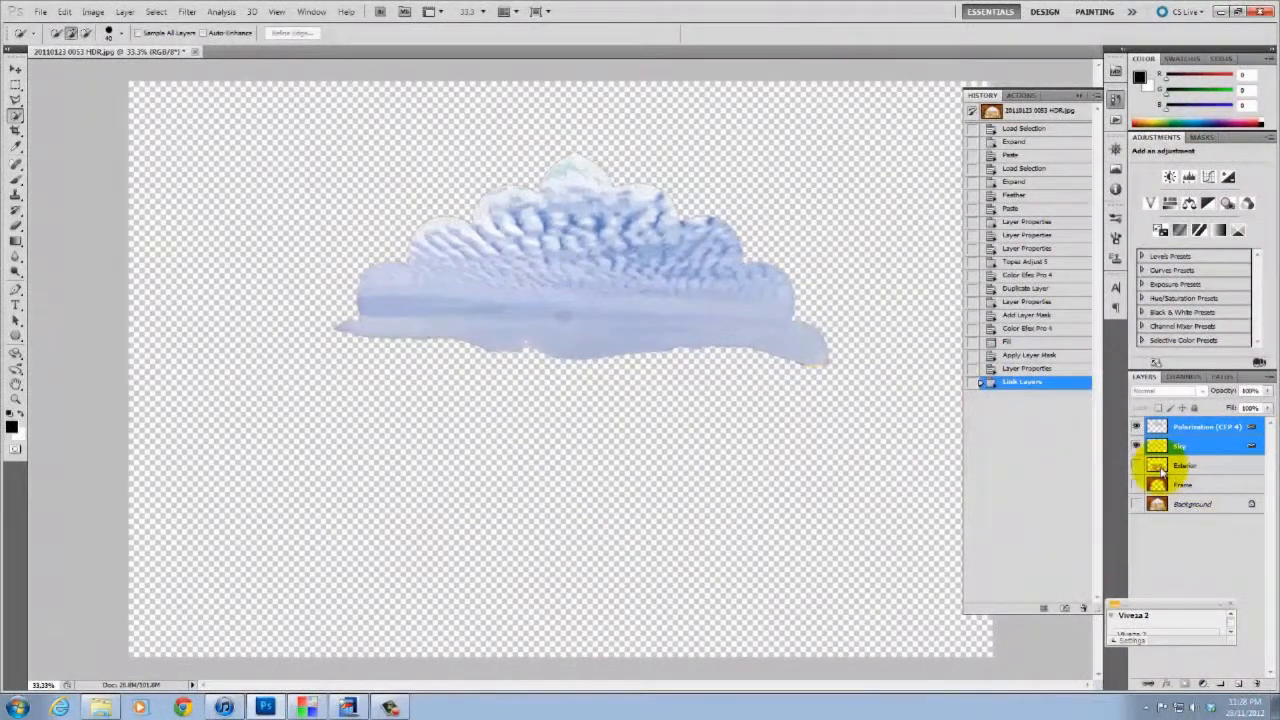
Remove the dark spot in the lower middle of the sky with the Clone Stamp on the Sky and Polarization layers
left_click(16, 192)
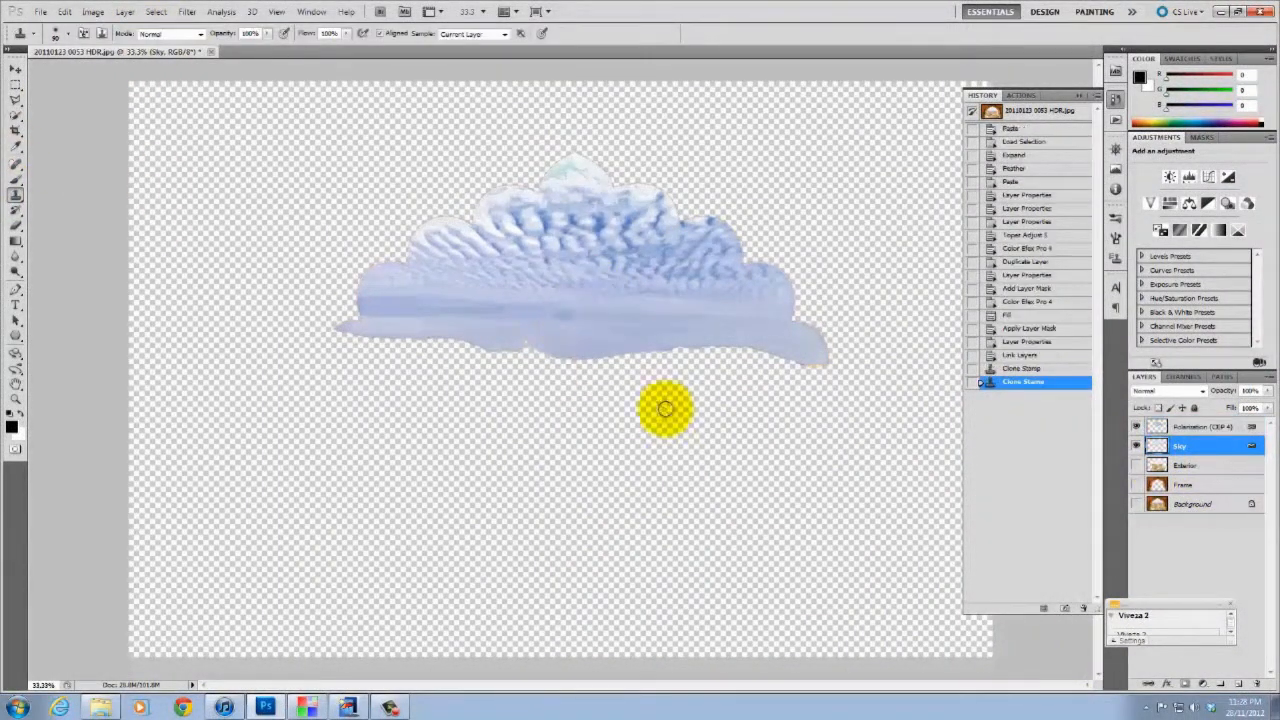
left_click(1207, 426)
left_click(587, 322)
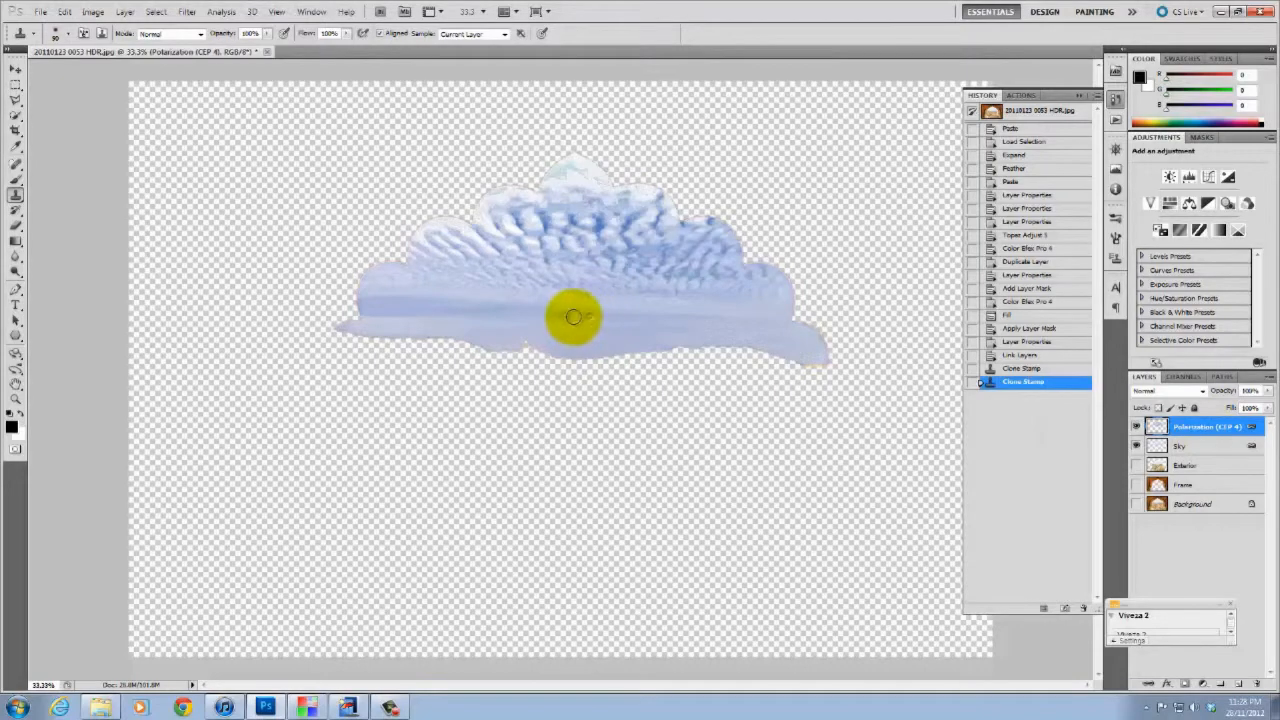
left_click(558, 320)
left_click(815, 328)
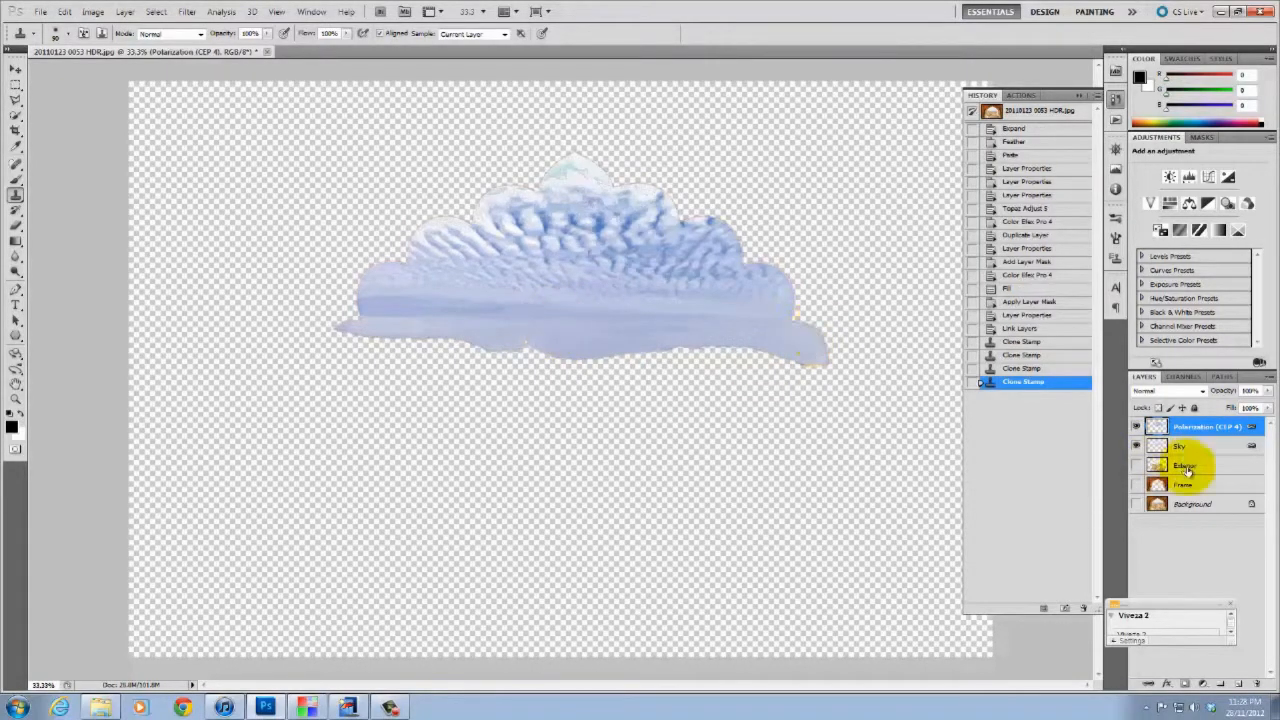
Show only the Exterior layer and apply the Color Efex Pro 4 Pro Contrast filter, raising color cast correction and dynamic contrast
left_click(1187, 467)
left_click(1136, 426)
left_click(1136, 445)
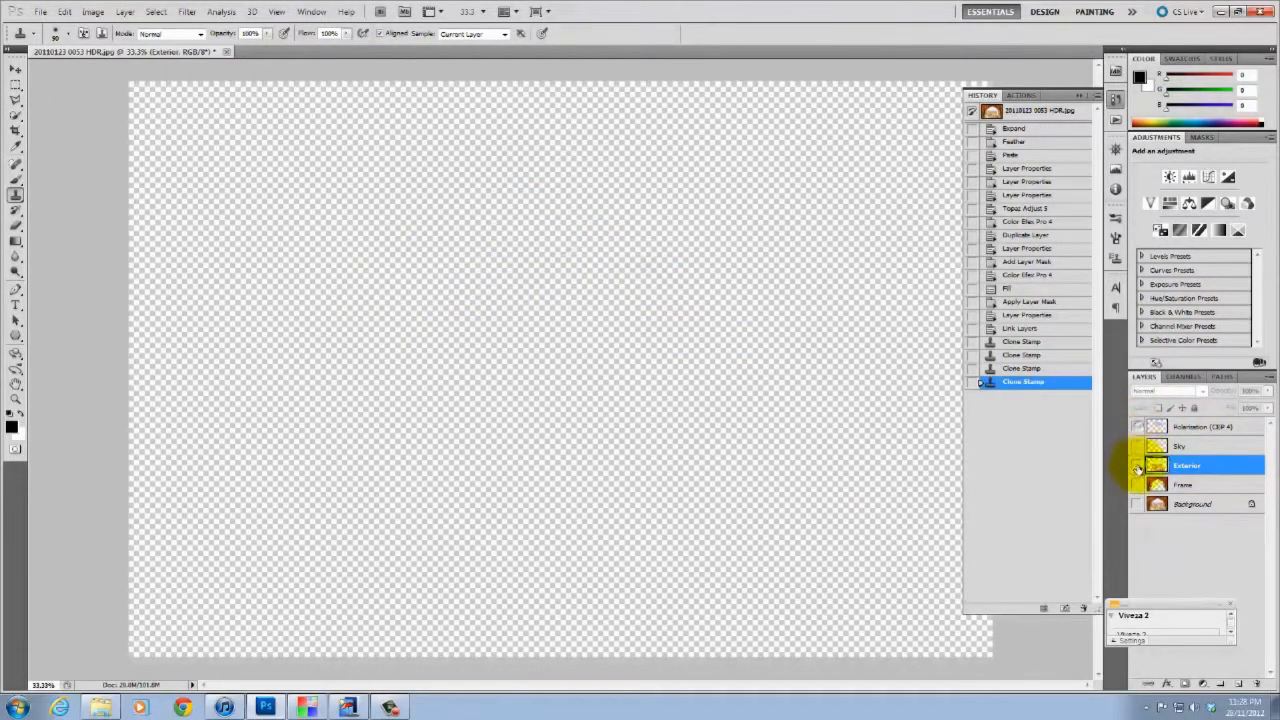
left_click(1136, 465)
left_click(187, 11)
mouse_move(229, 309)
left_click(370, 314)
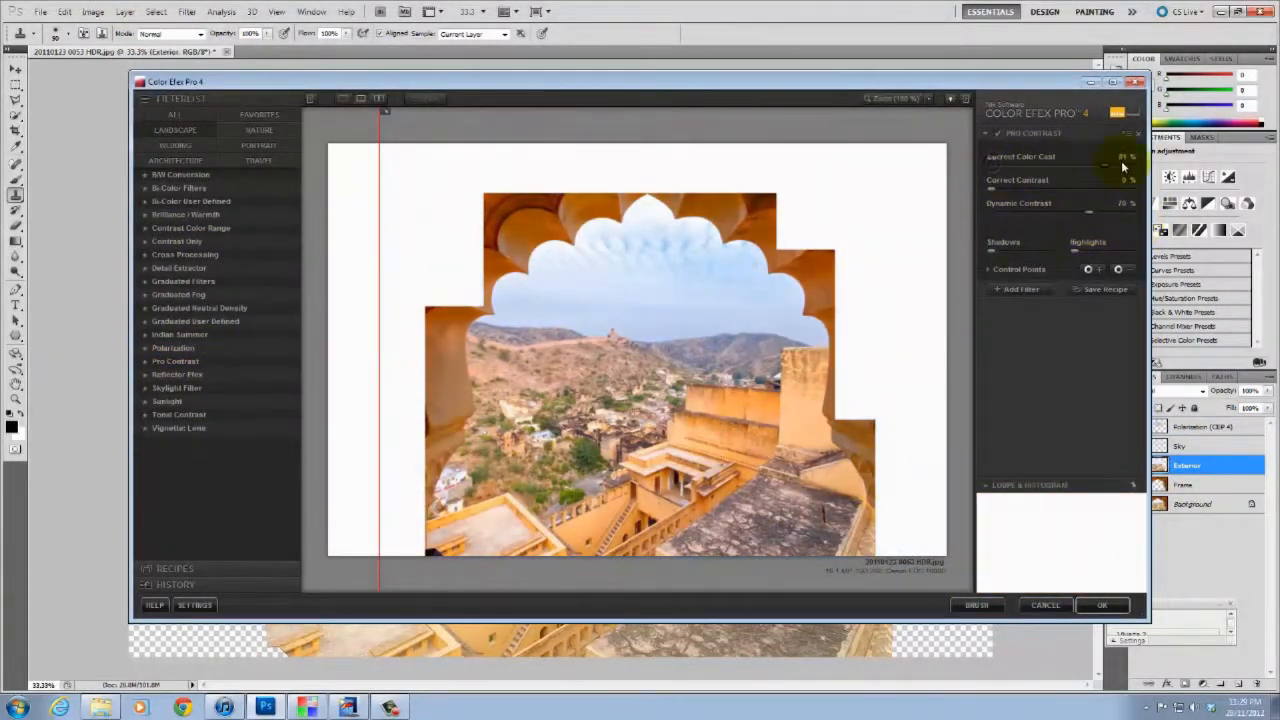
left_click(1102, 605)
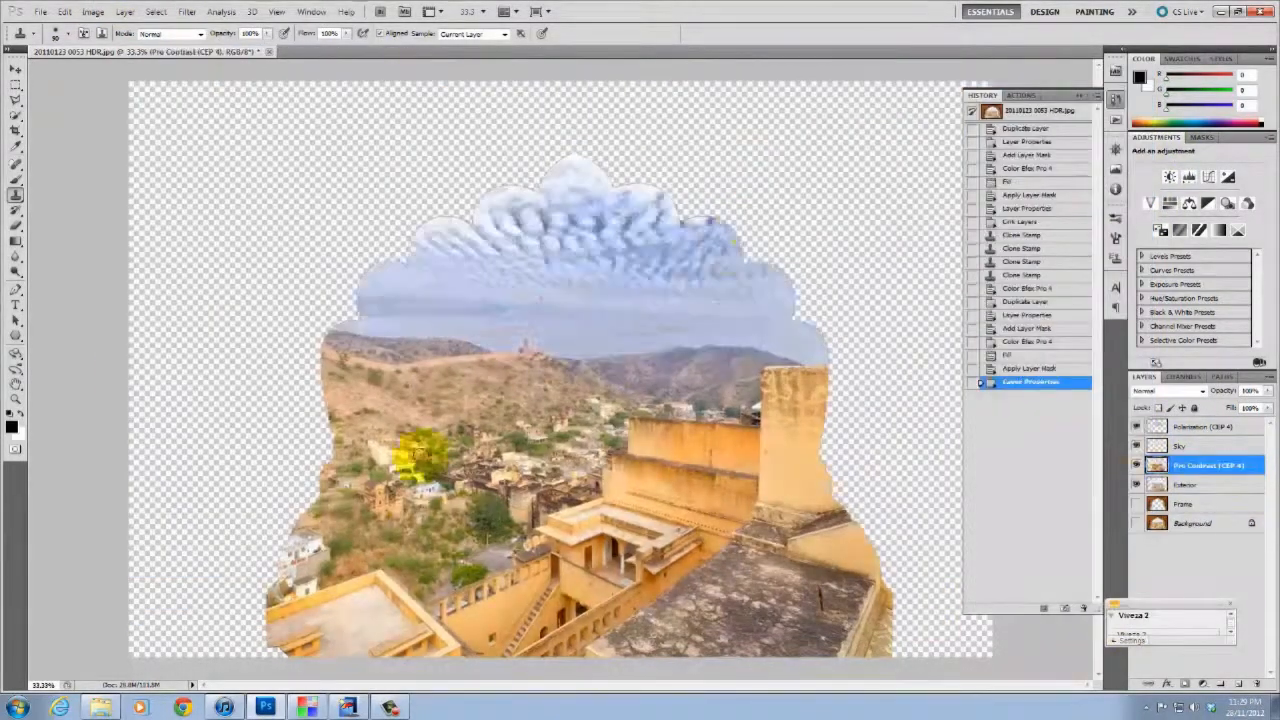
Show only the Frame layer and apply the Color Efex Pro 4 Pro Contrast and Detail Extractor filters to it
left_click(1136, 504)
left_click(1136, 465)
left_click(187, 11)
mouse_move(234, 306)
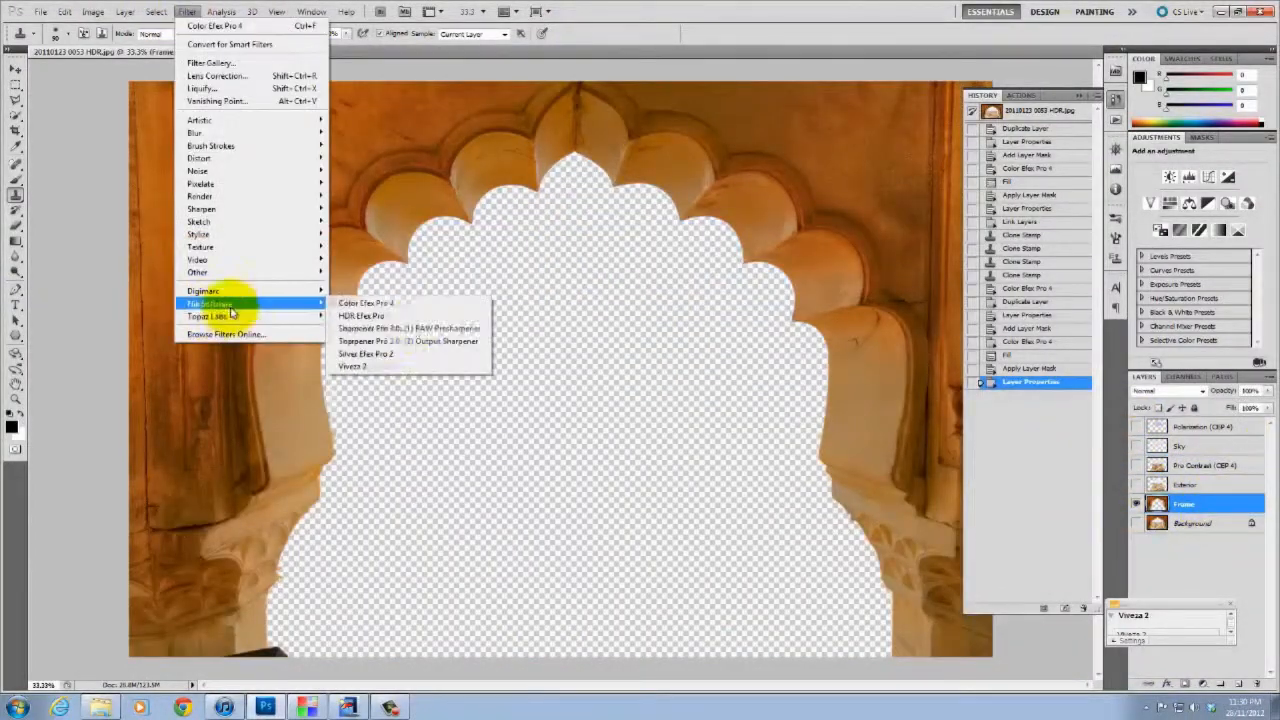
left_click(370, 300)
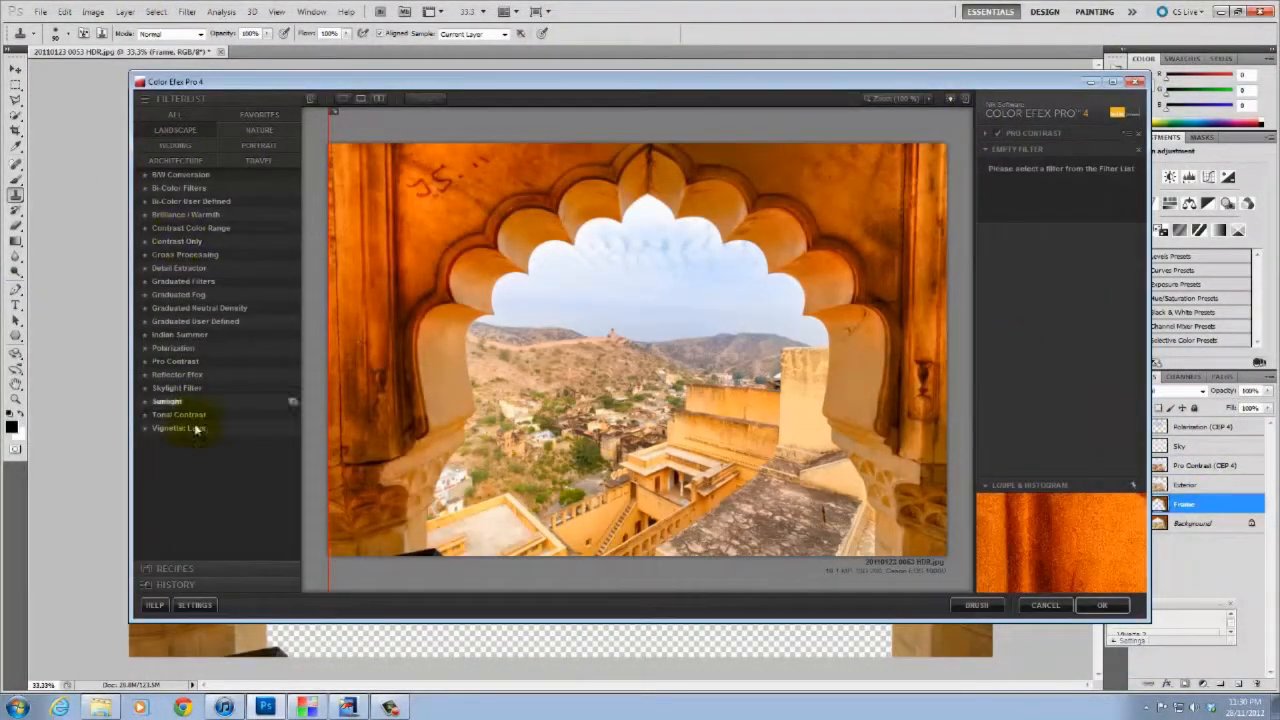
left_click(179, 268)
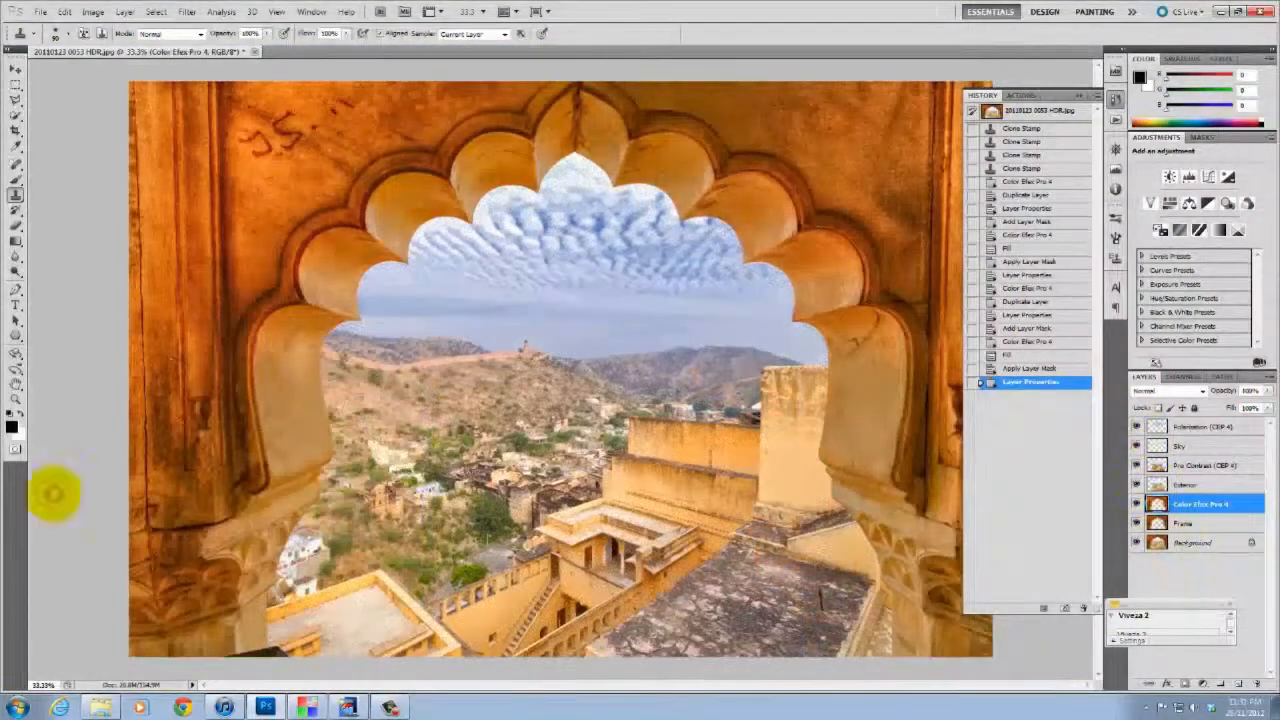
left_click(559, 468, "alt")
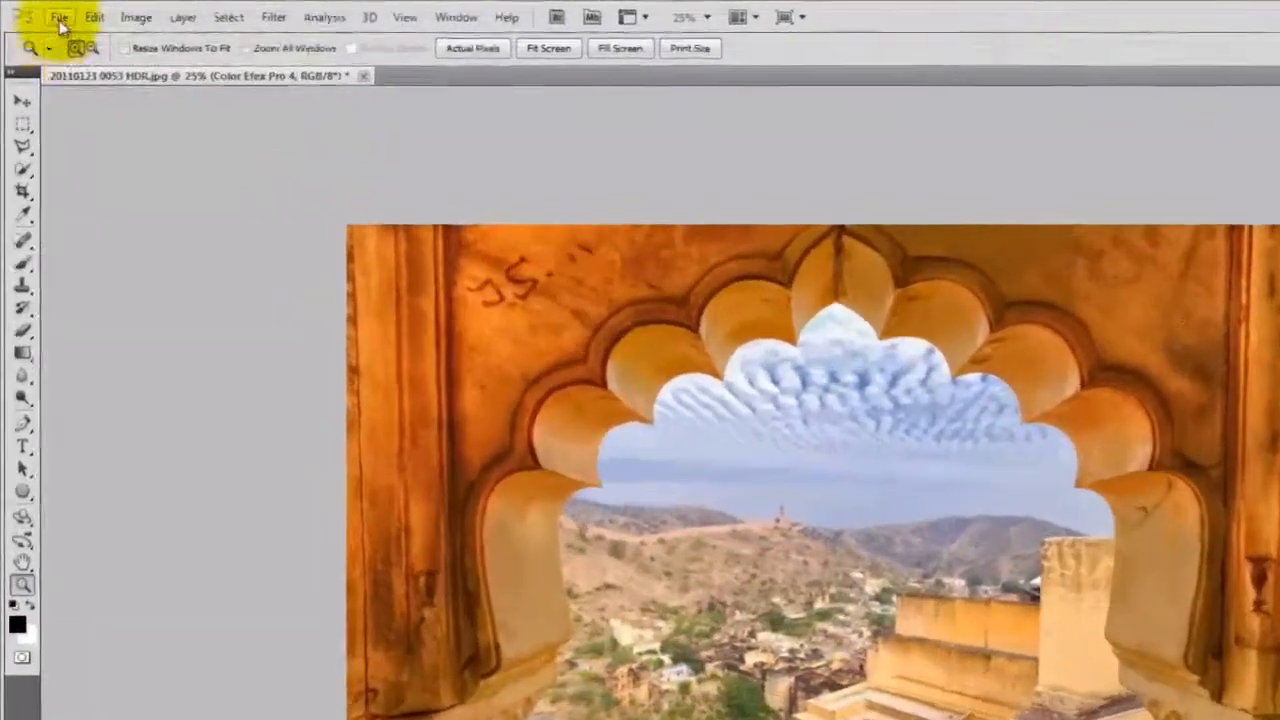
left_click(41, 11)
left_click(250, 329)
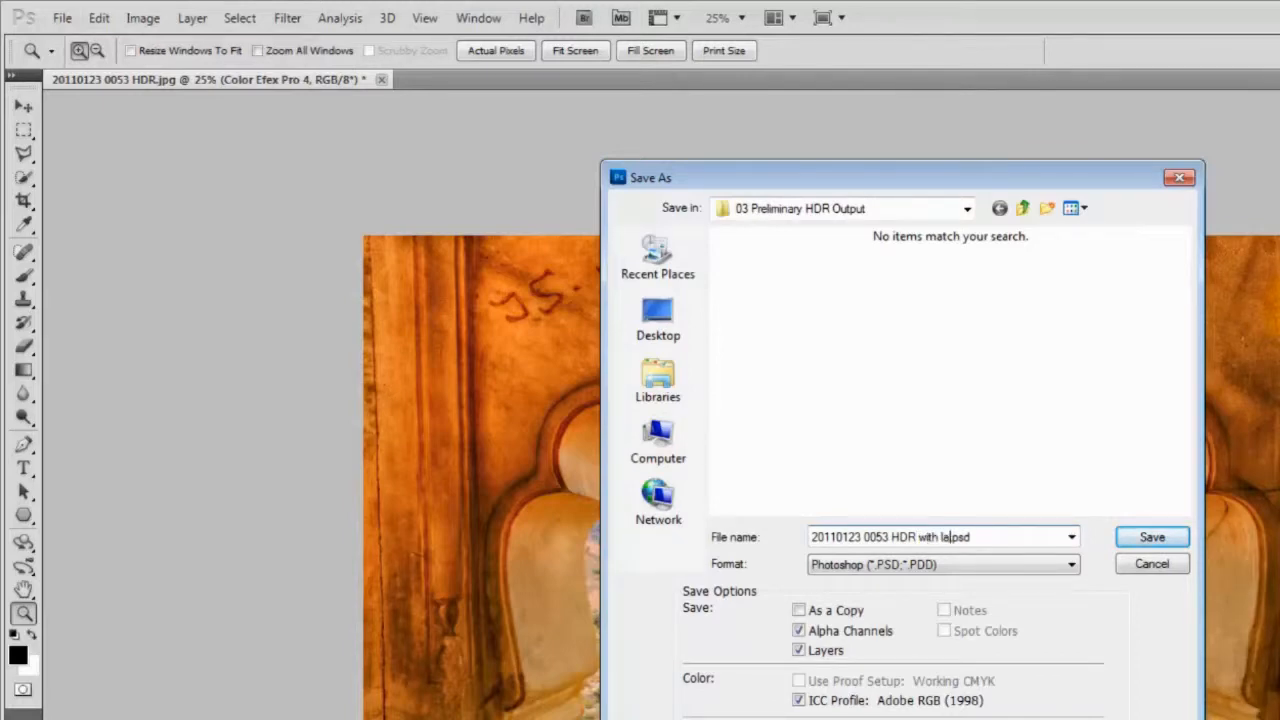
key("Return")
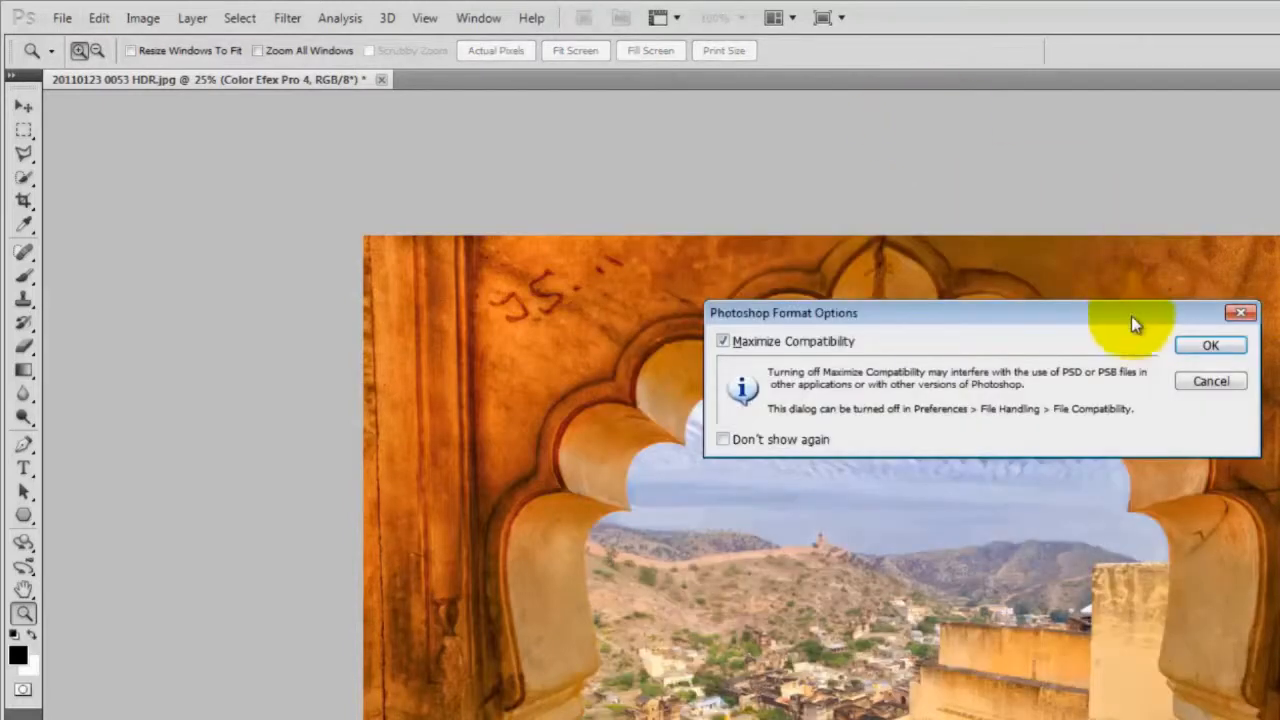
left_click(1186, 345)
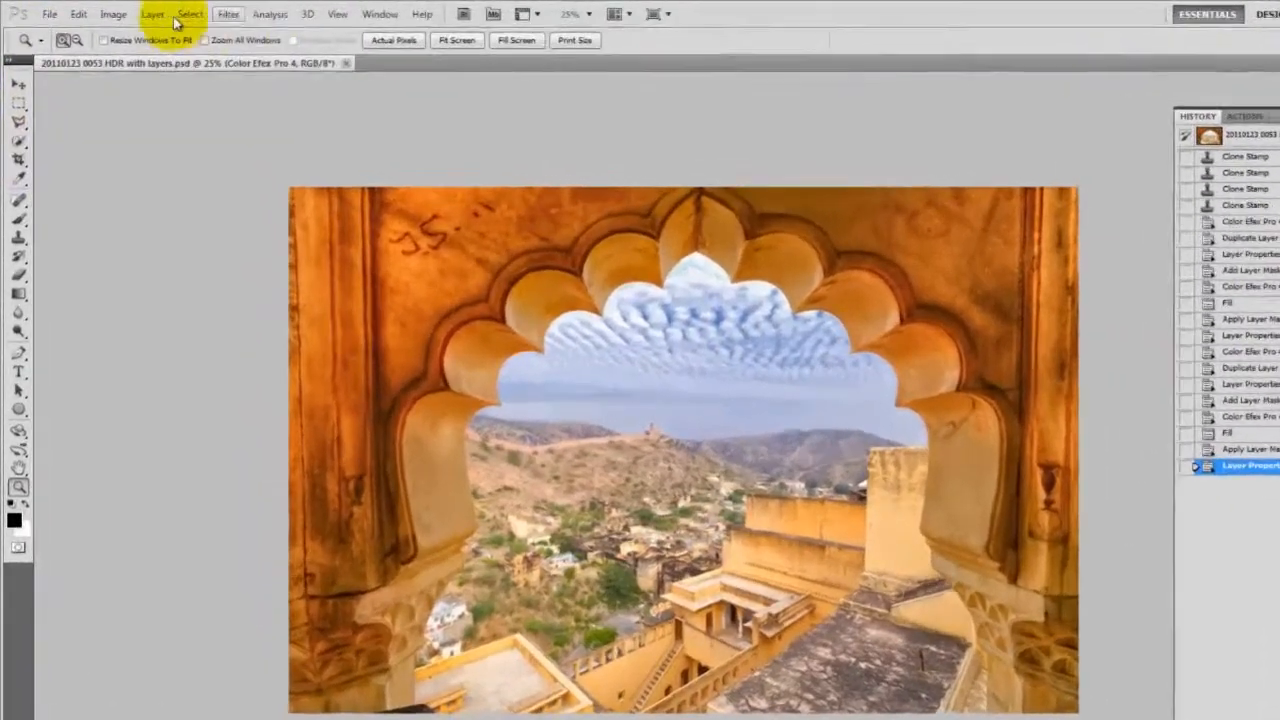
Flatten the image and crop its edges to about 3720 × 2592 pixels, checking the size in the Info readout
left_click(126, 12)
left_click(235, 629)
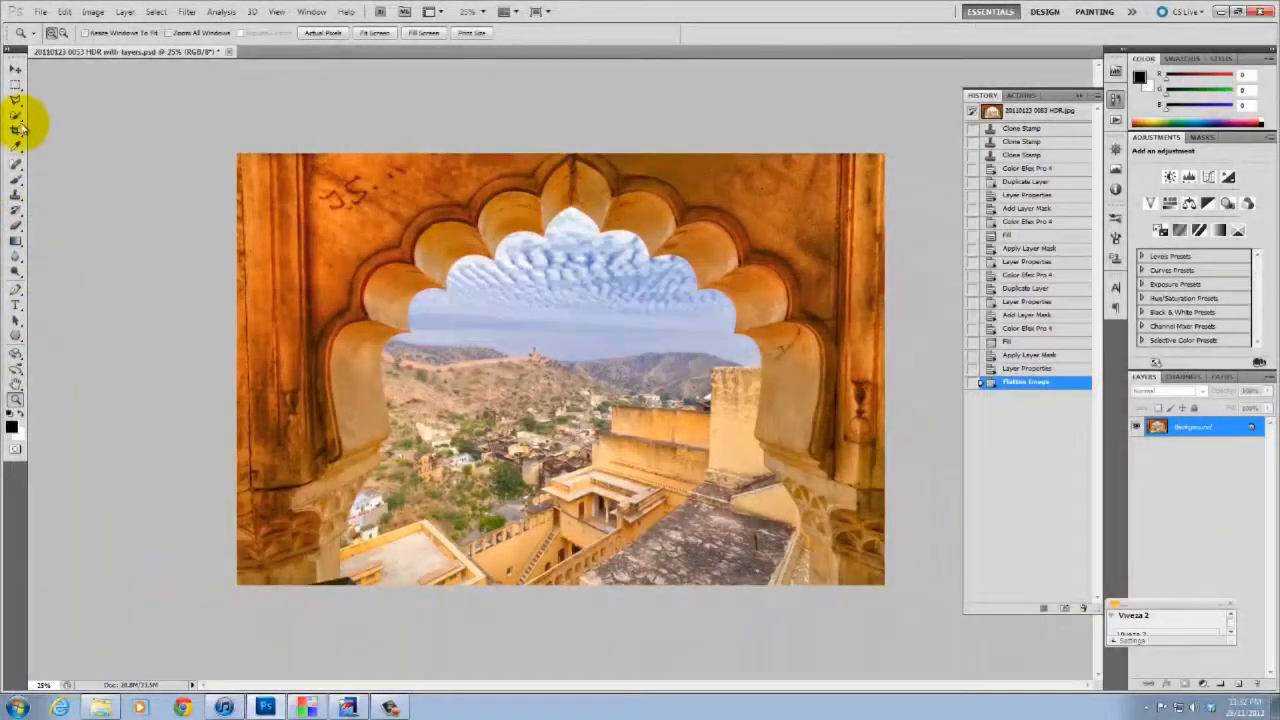
left_click(17, 149)
left_click_drag(943, 207, 925, 145)
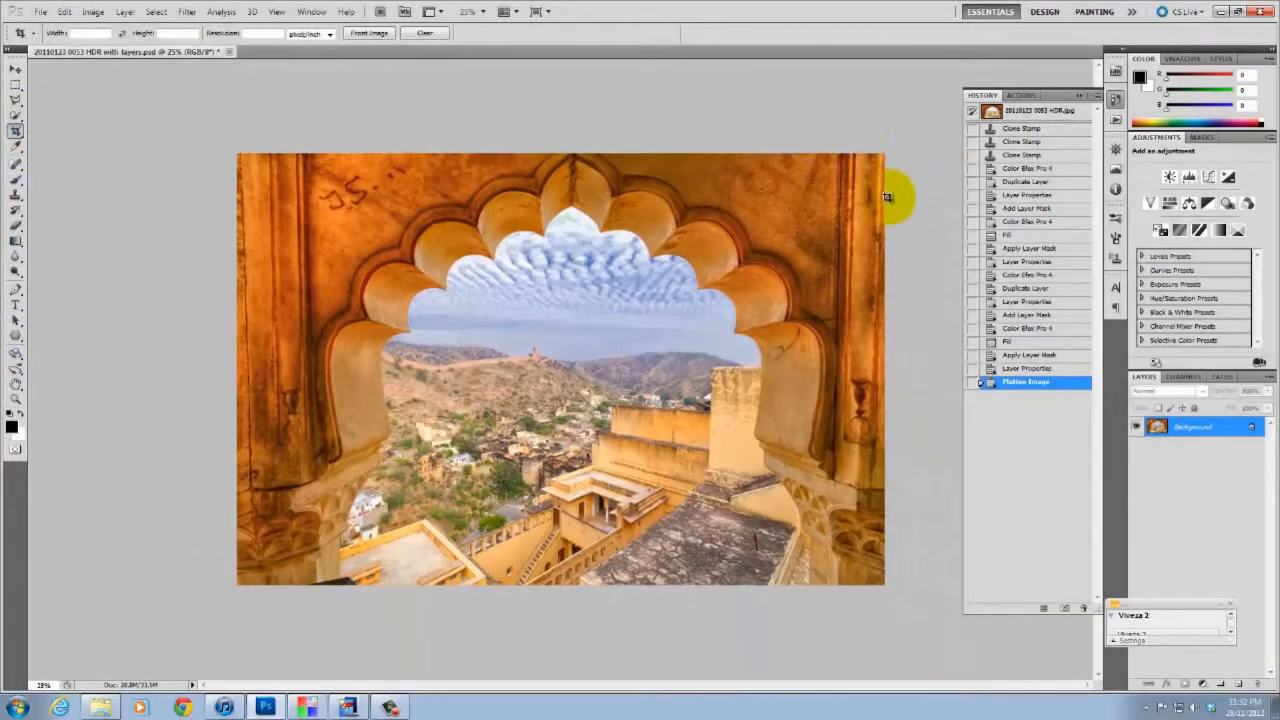
left_click_drag(283, 655, 890, 145)
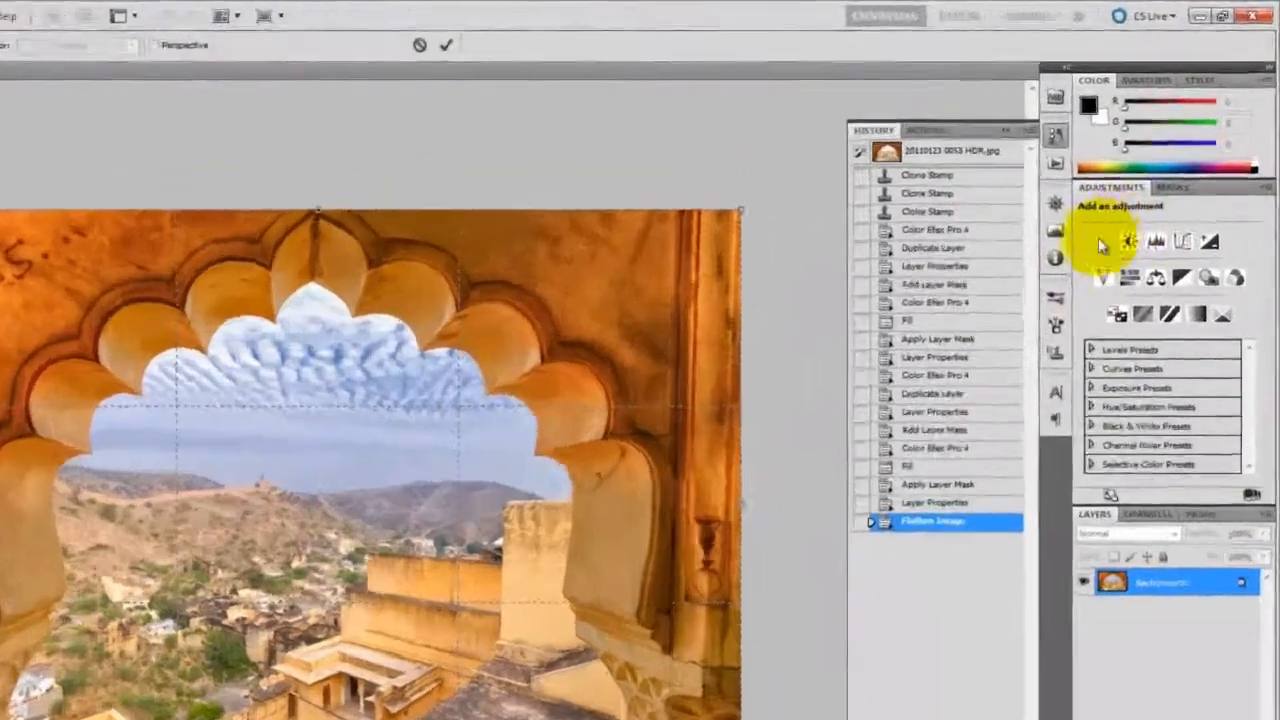
left_click(1115, 188)
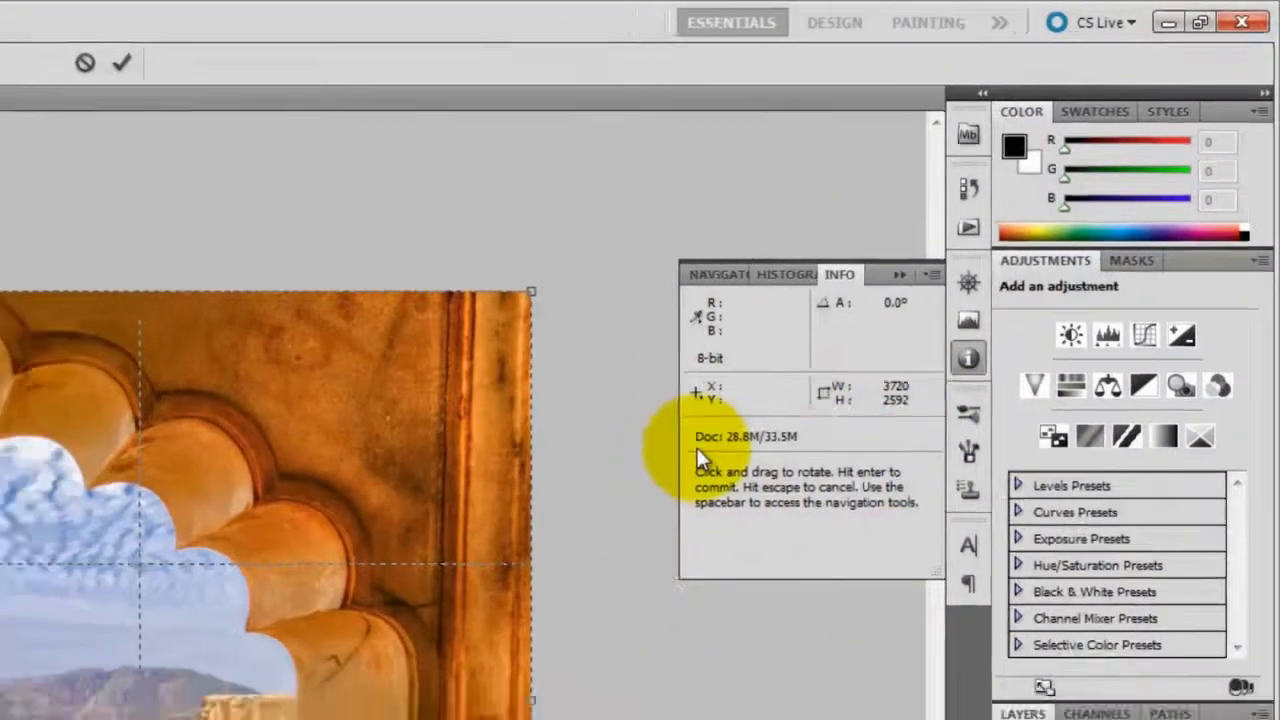
key("Return")
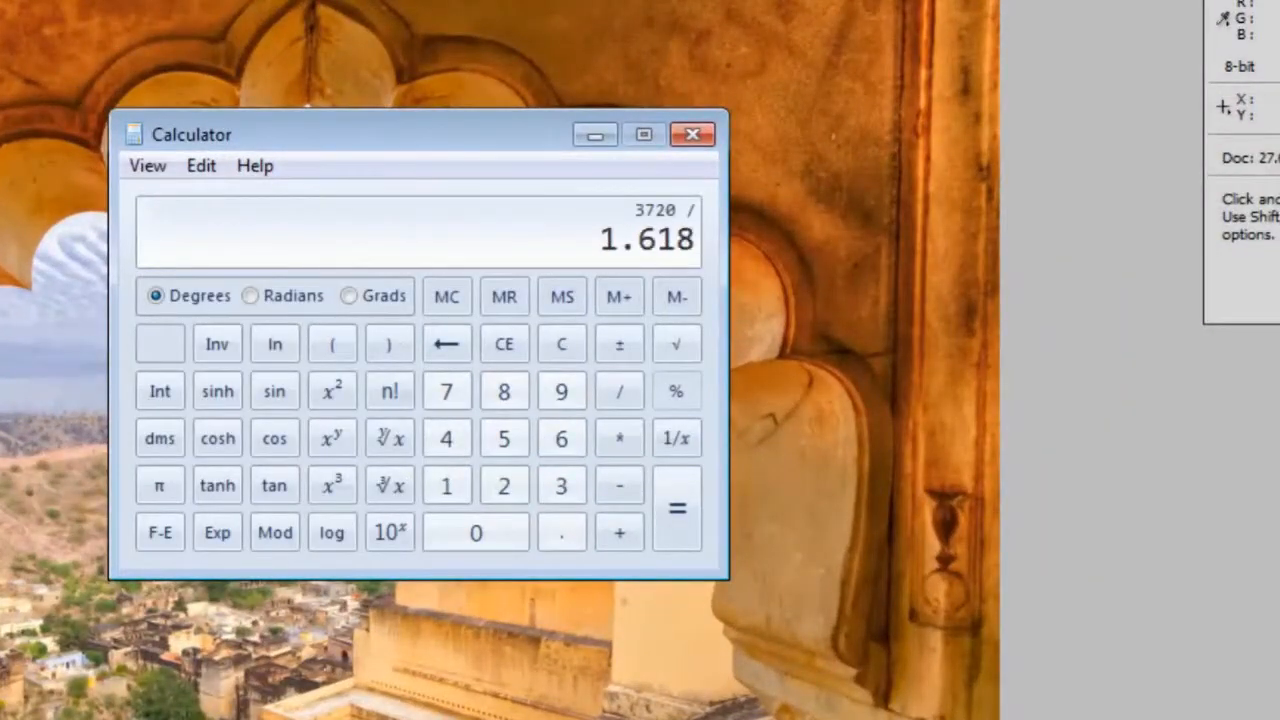
Divide 3720 by 1.618 in Calculator, then resize the image height to 2299 pixels with proportions unconstrained and the width kept at 3720
key("Return")
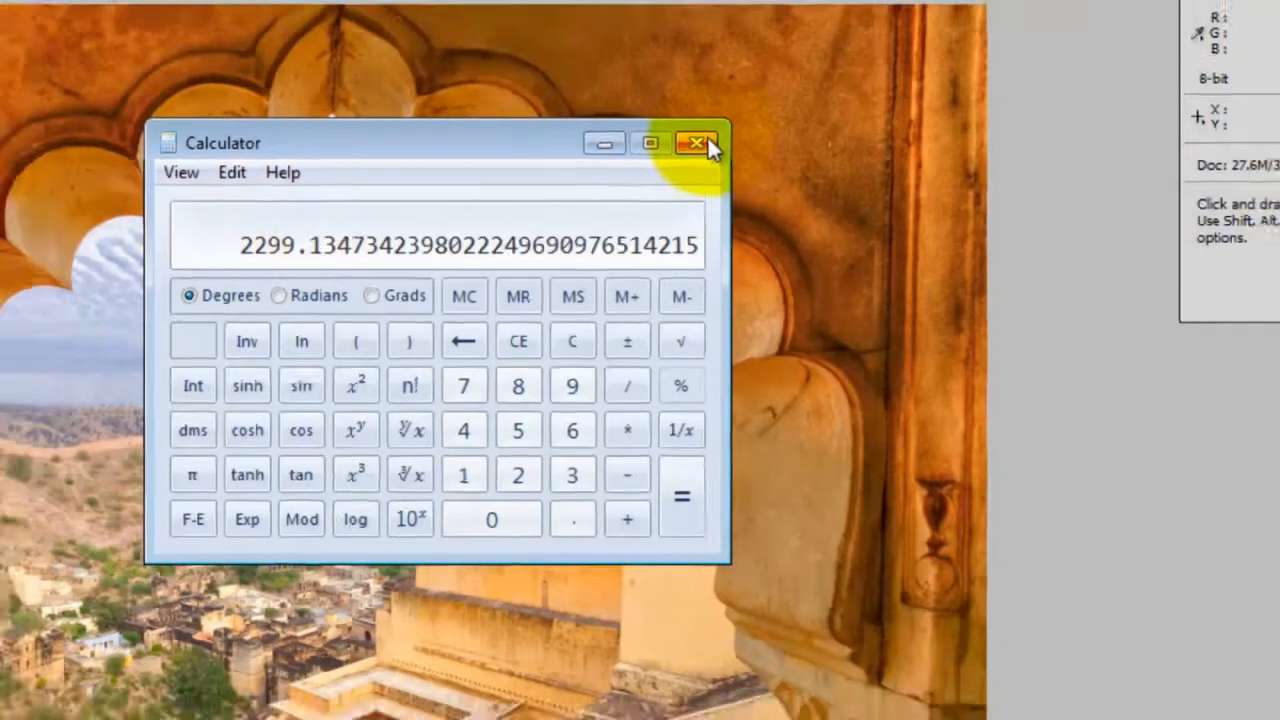
left_click(700, 145)
left_click(157, 17)
left_click(209, 197)
key("Tab")
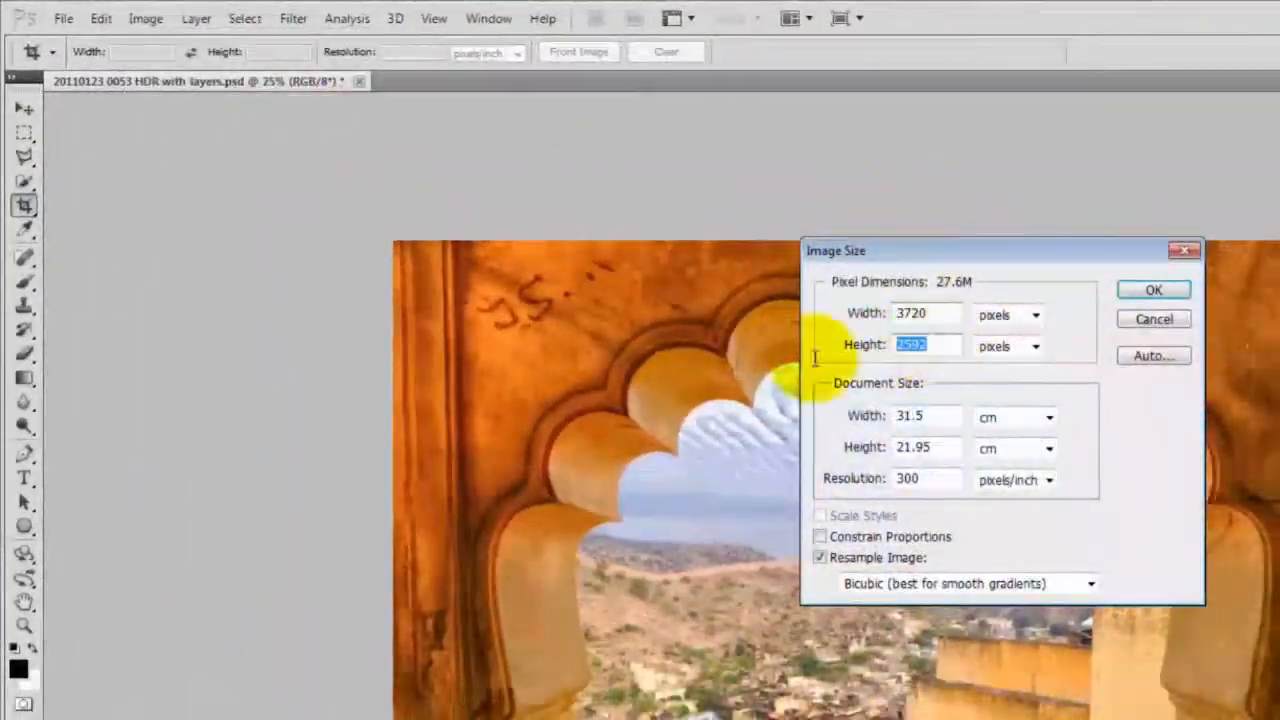
left_click(822, 537)
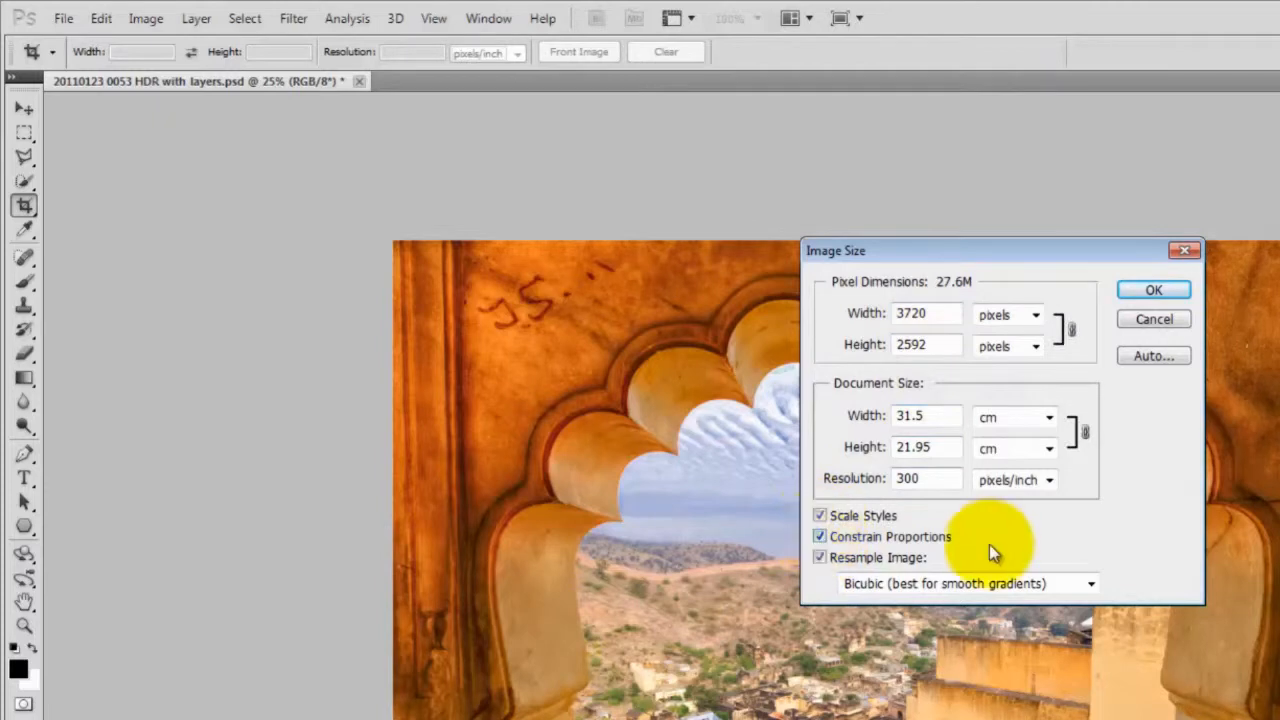
left_click(822, 537)
double_click(930, 344)
type("2299")
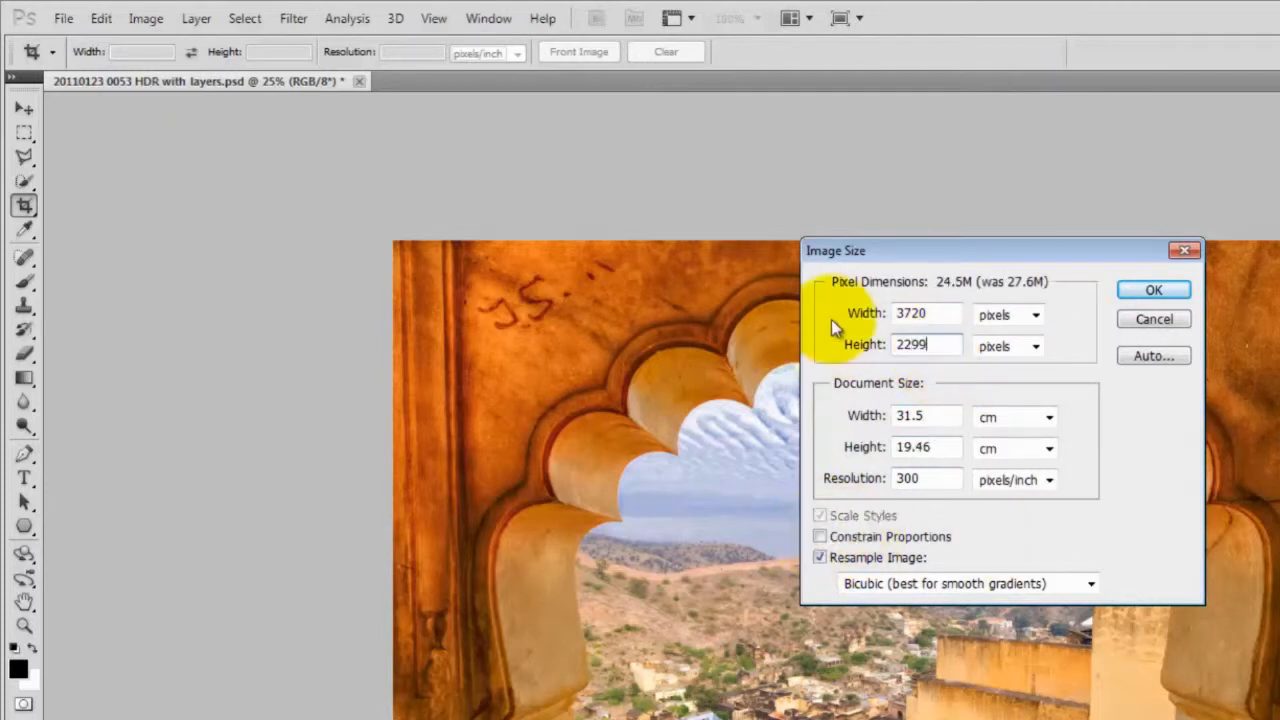
left_click(1154, 290)
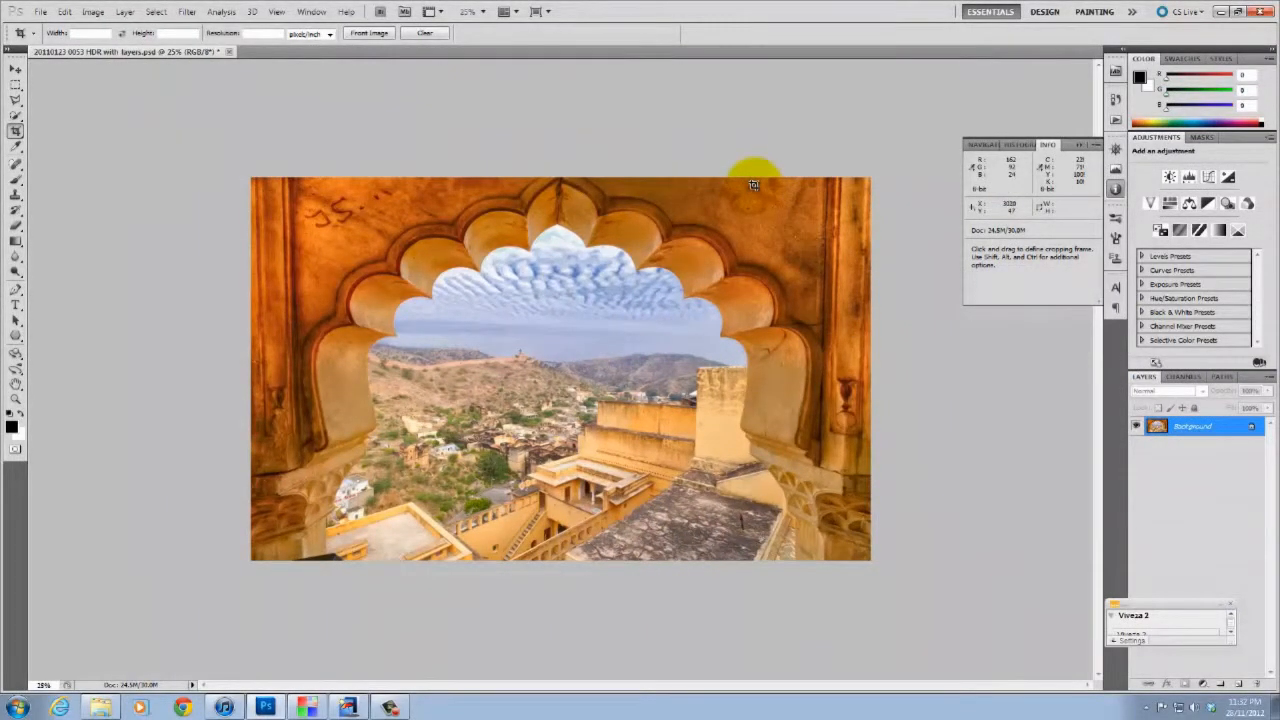
Apply the Color Efex Pro 4 Vignette: Lens filter to the flattened image
left_click(189, 11)
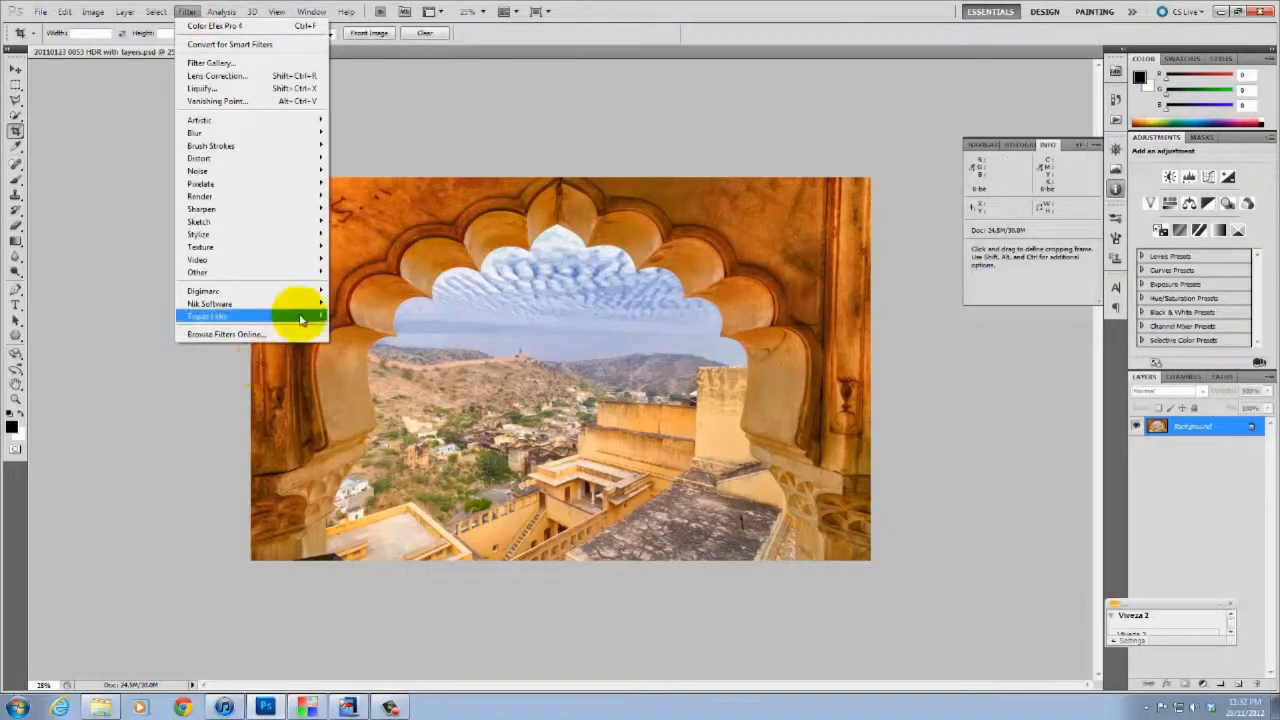
mouse_move(300, 314)
left_click(375, 377)
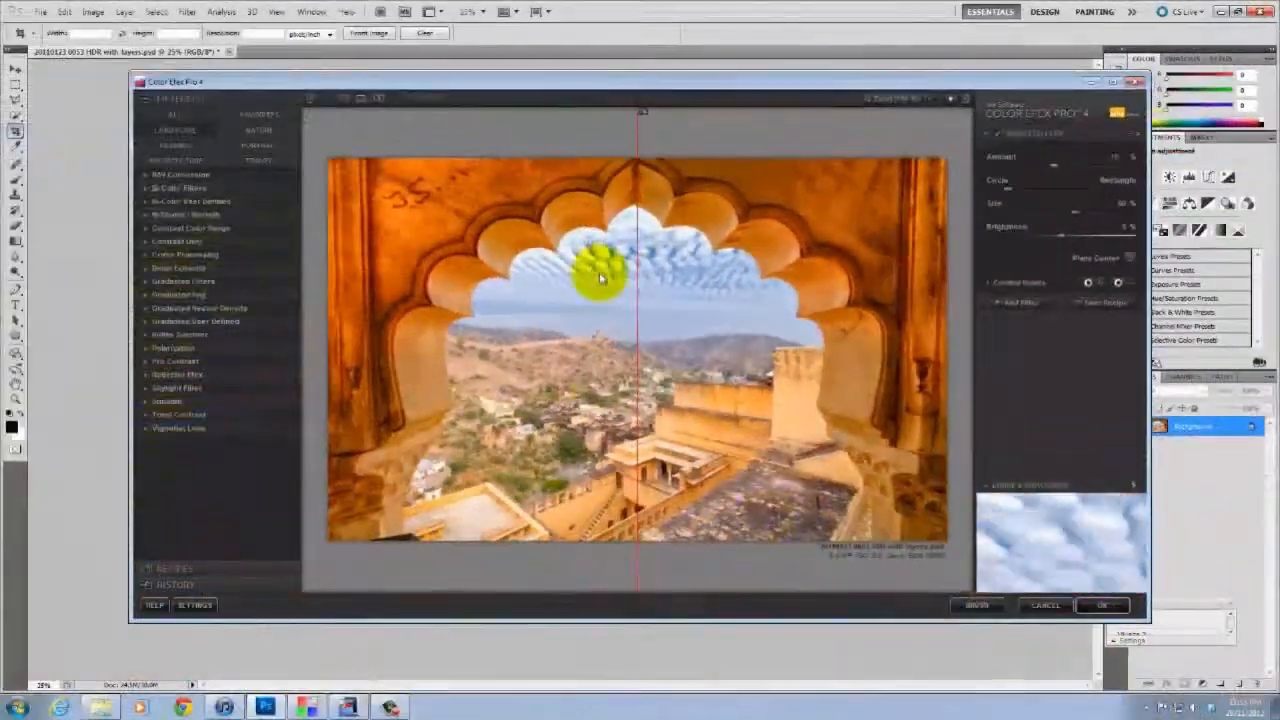
left_click(1102, 605)
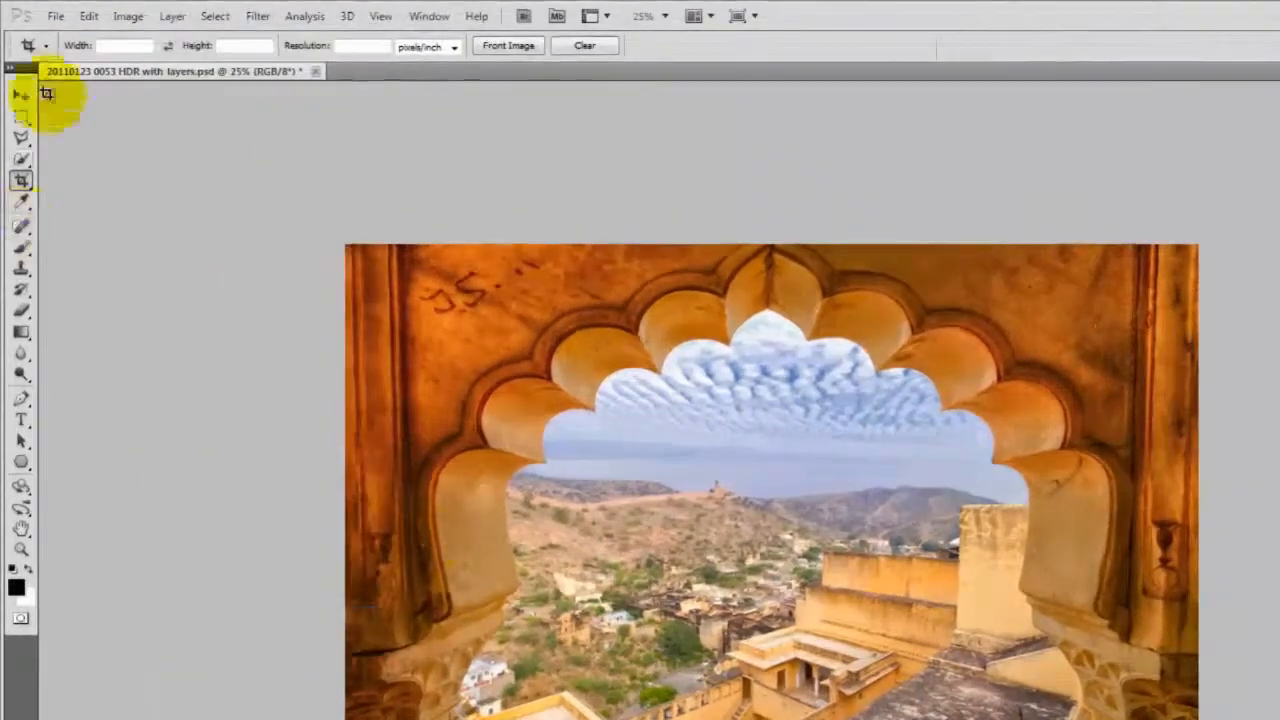
key("ctrl+shift+s")
left_click(913, 186)
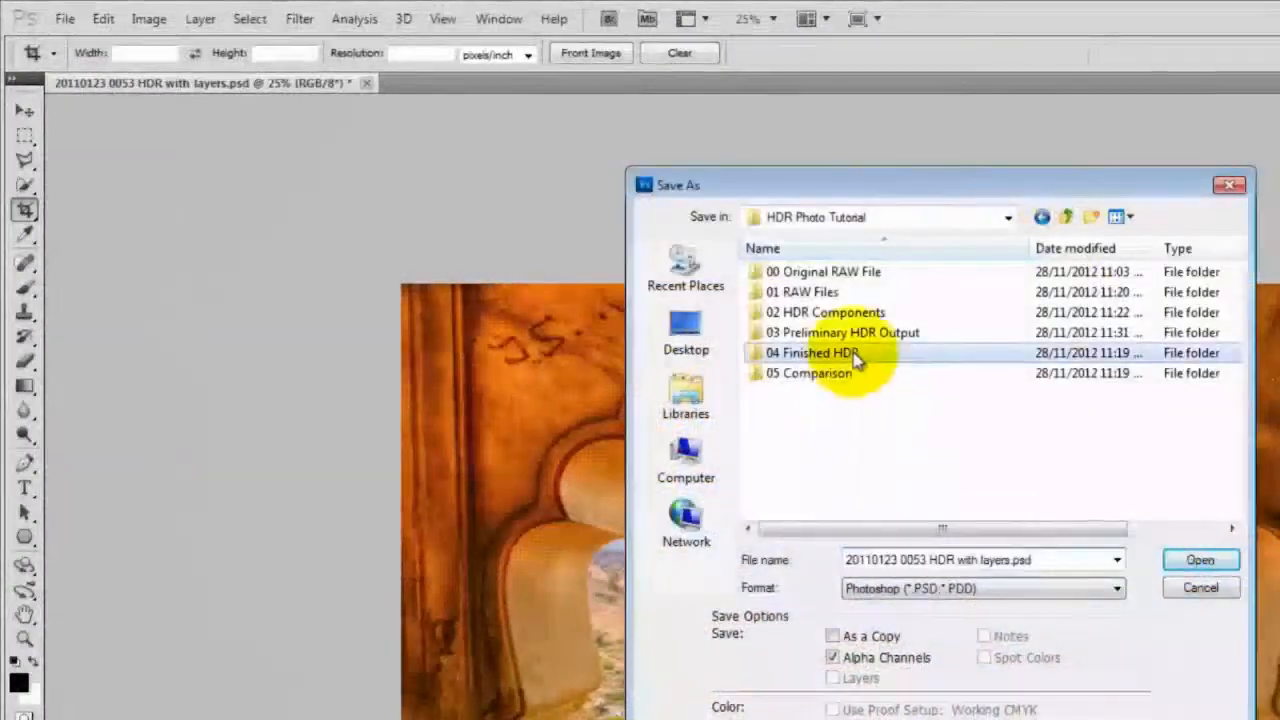
double_click(729, 311)
key("End")
key("BackSpace")
key("BackSpace")
key("BackSpace")
key("BackSpace")
key("BackSpace")
key("BackSpace")
key("BackSpace")
key("BackSpace")
key("BackSpace")
key("BackSpace")
key("BackSpace")
key("BackSpace")
type("inished")
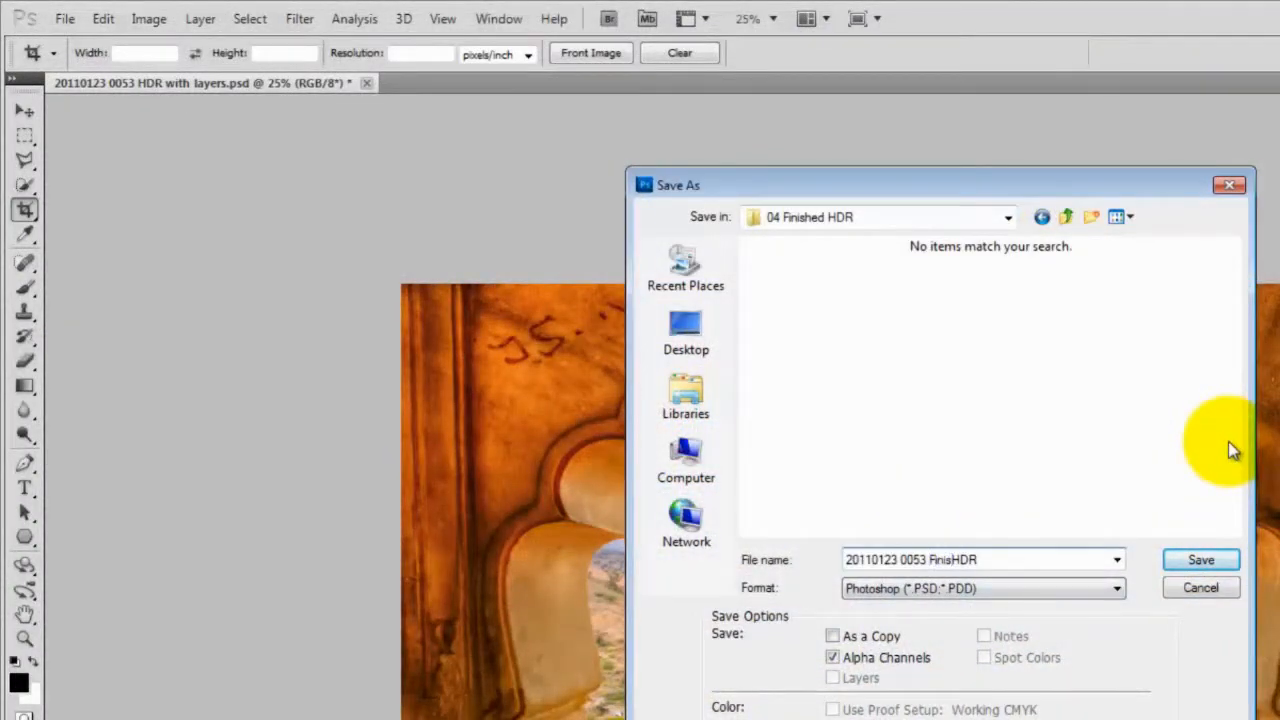
Set the file format to JPEG and save it at quality 12 (Maximum) with the Baseline ("Standard") option
left_click(1061, 588)
left_click(886, 606)
left_click(1201, 560)
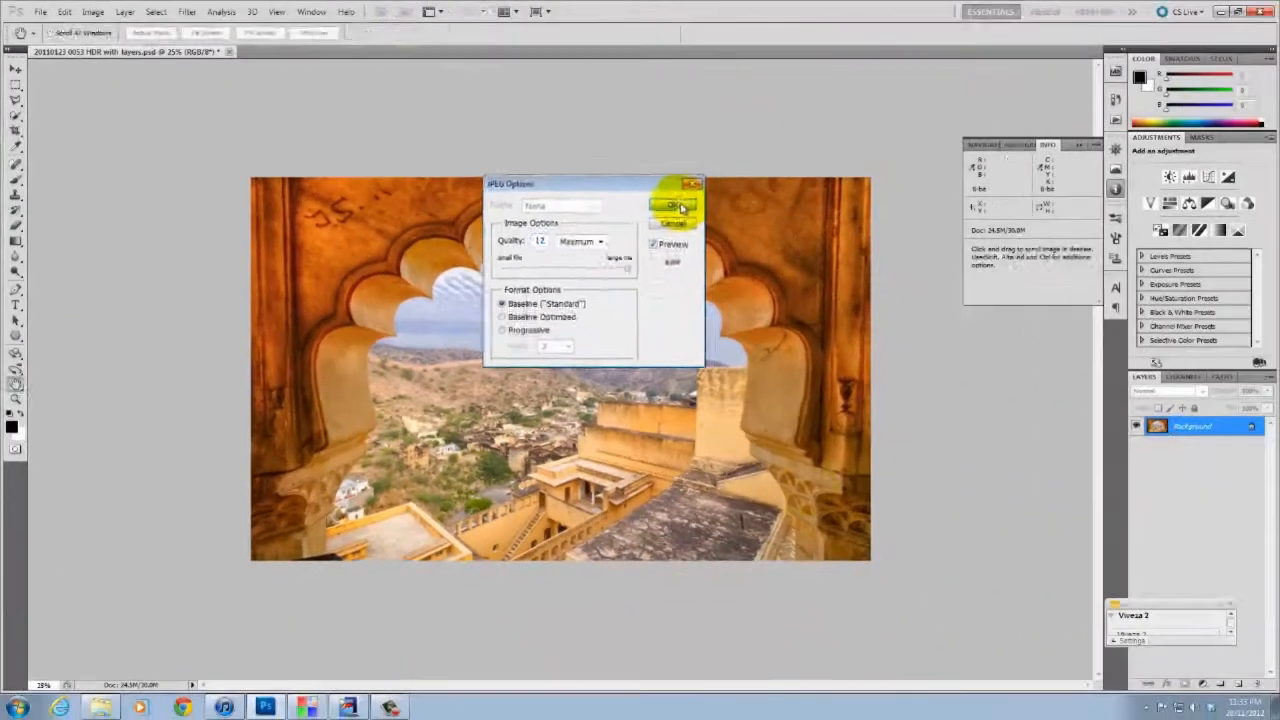
left_click(896, 269)
Examine the carved wall and sky edges around the arch at 100% for noise, and return to the whole-image view
key("c")
left_click(15, 400)
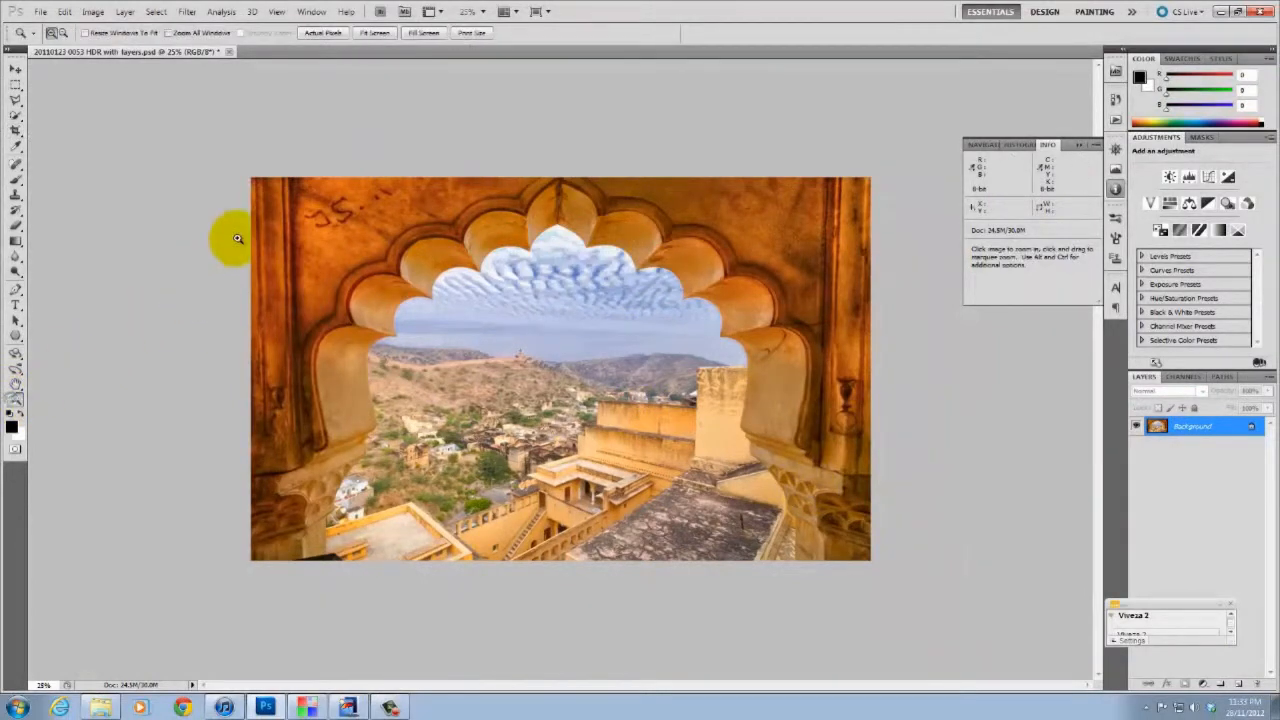
left_click(557, 366)
left_click(341, 206)
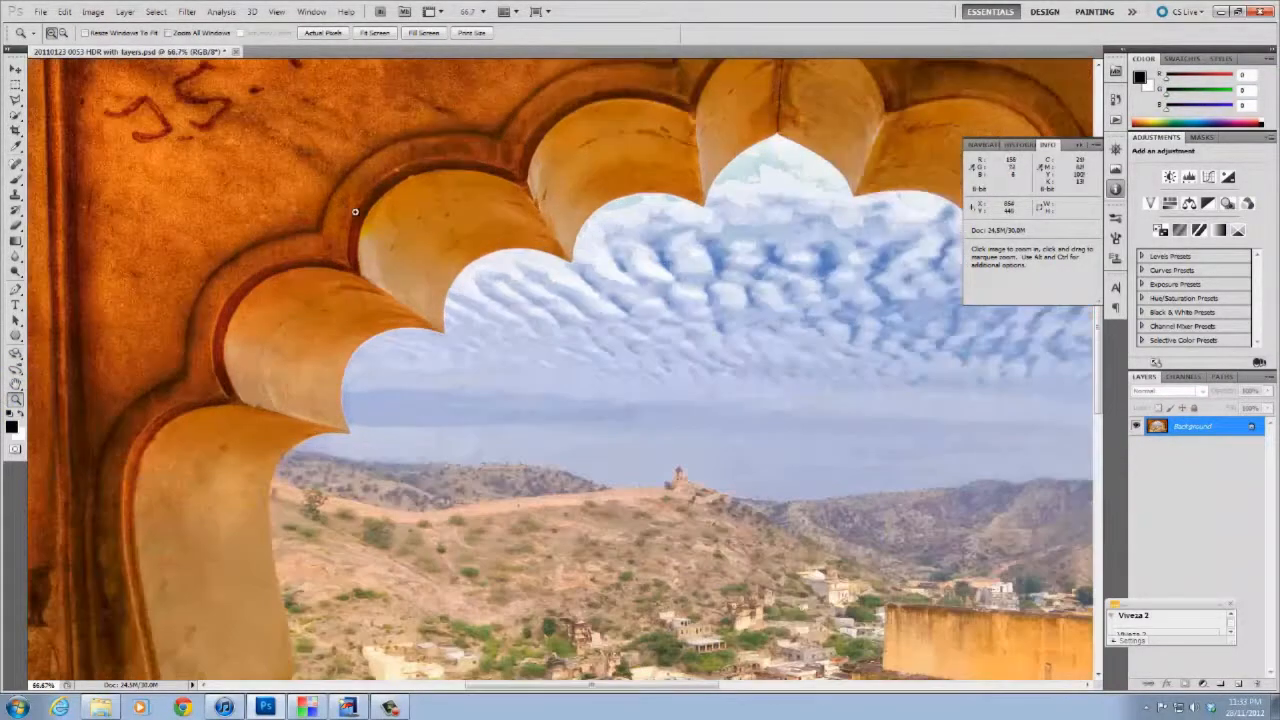
left_click(470, 179)
left_click(330, 179)
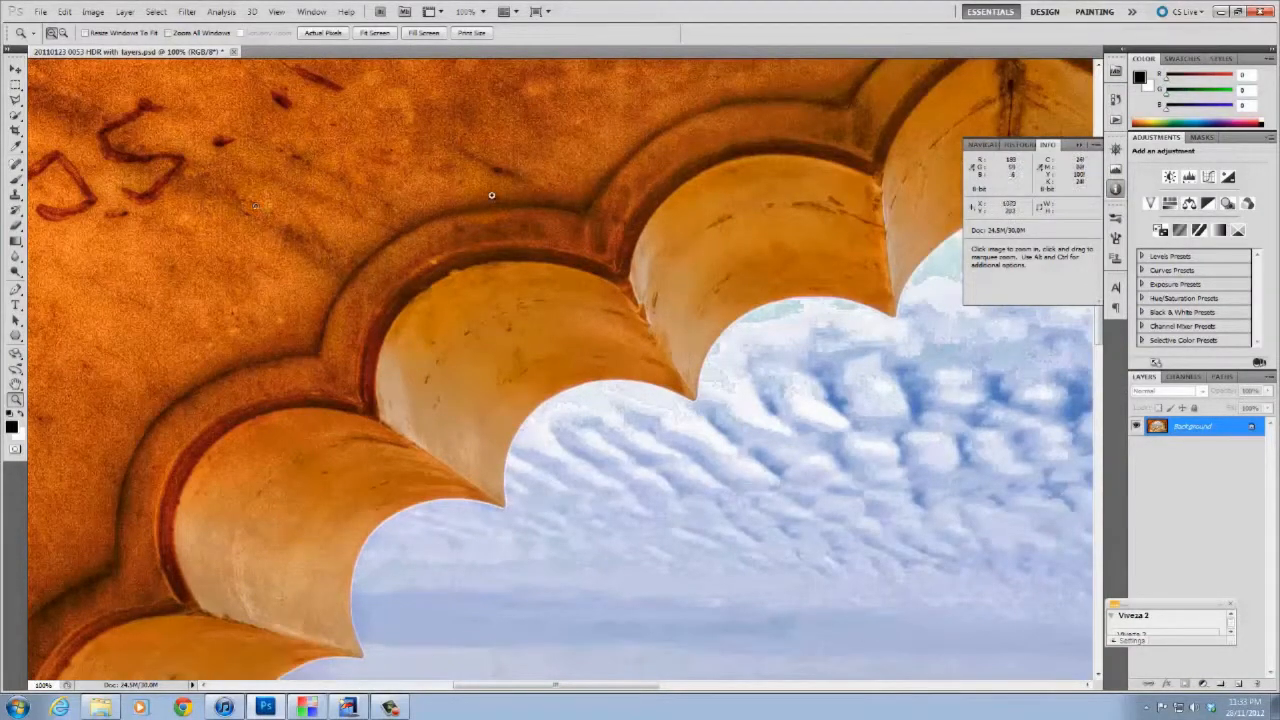
left_click(708, 411, "alt")
left_click(600, 330, "alt")
left_click(751, 374, "alt")
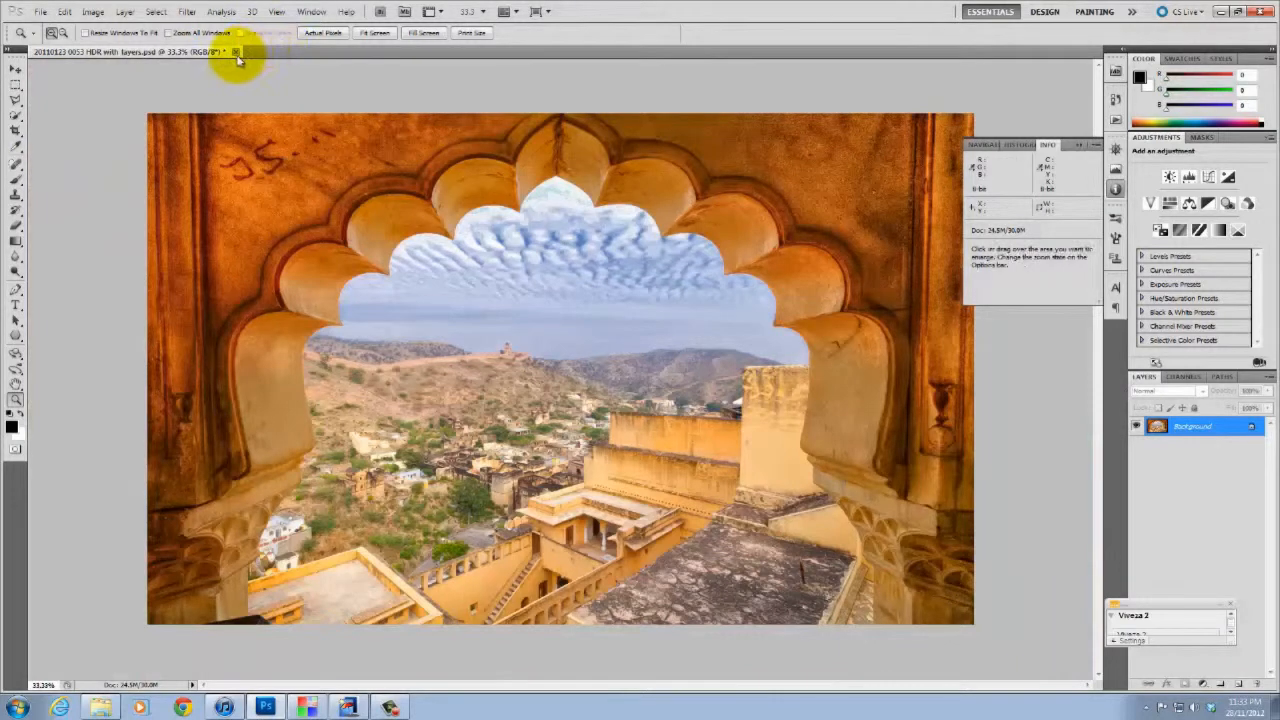
left_click(235, 52)
left_click(648, 272)
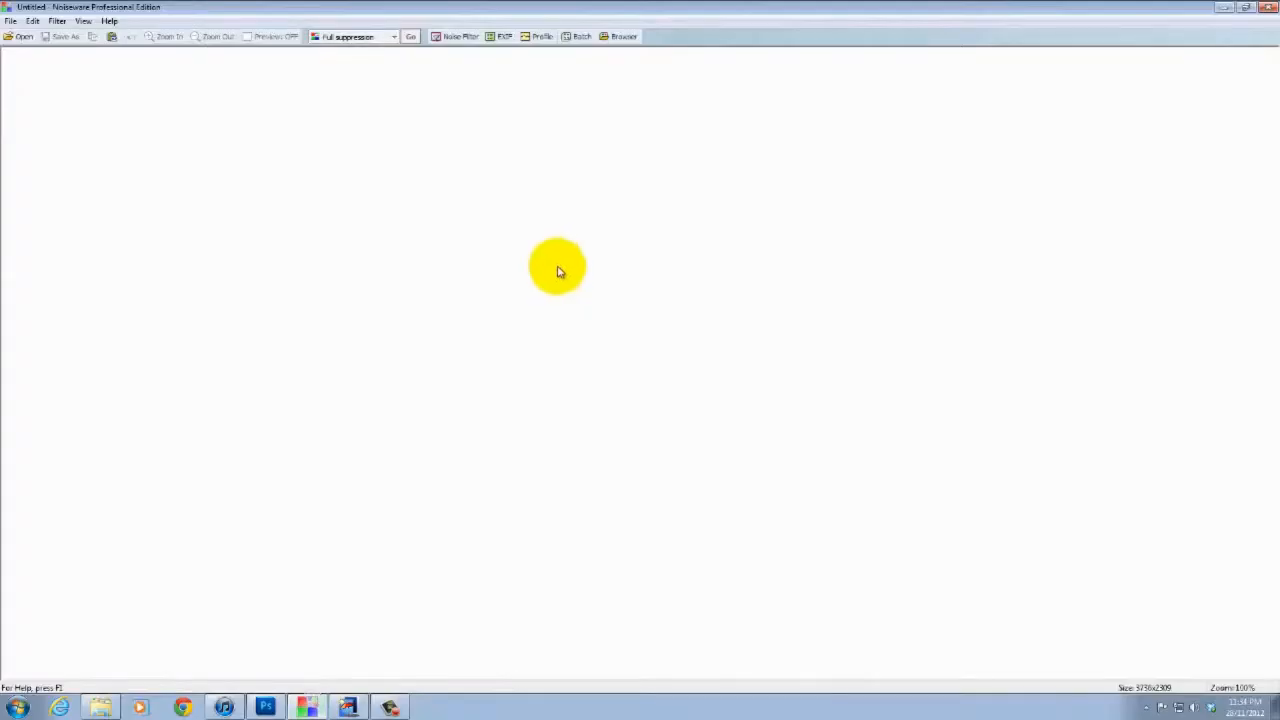
left_click(21, 36)
double_click(557, 298)
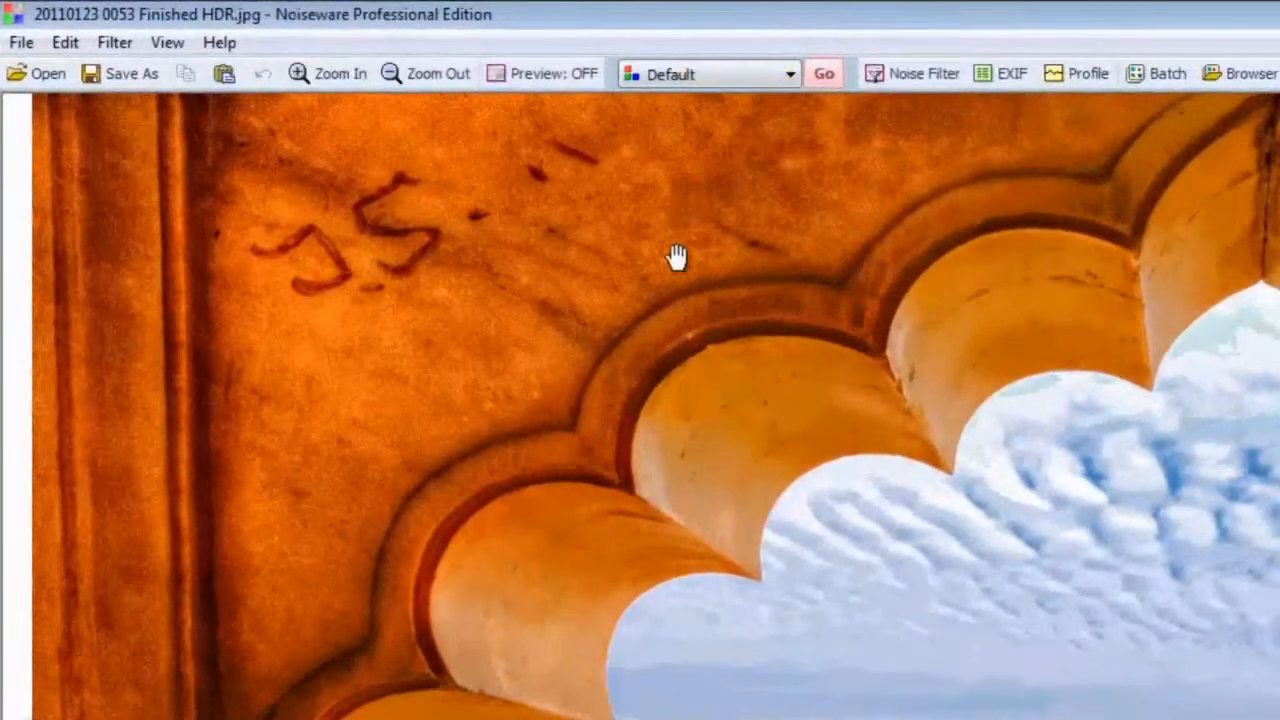
Inspect the grain on the orange wall and apply the Full (stronger color) noise-reduction preset to the image
left_click(344, 73)
left_click_drag(743, 486, 1279, 719)
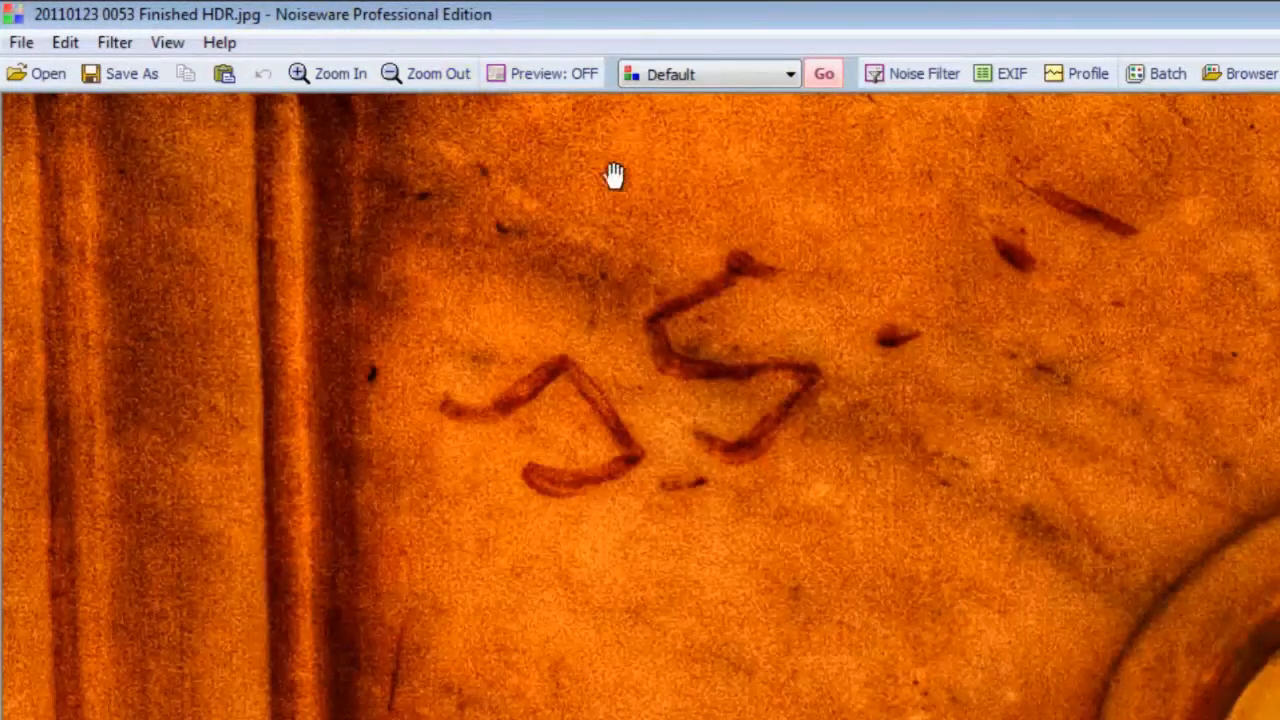
left_click(733, 76)
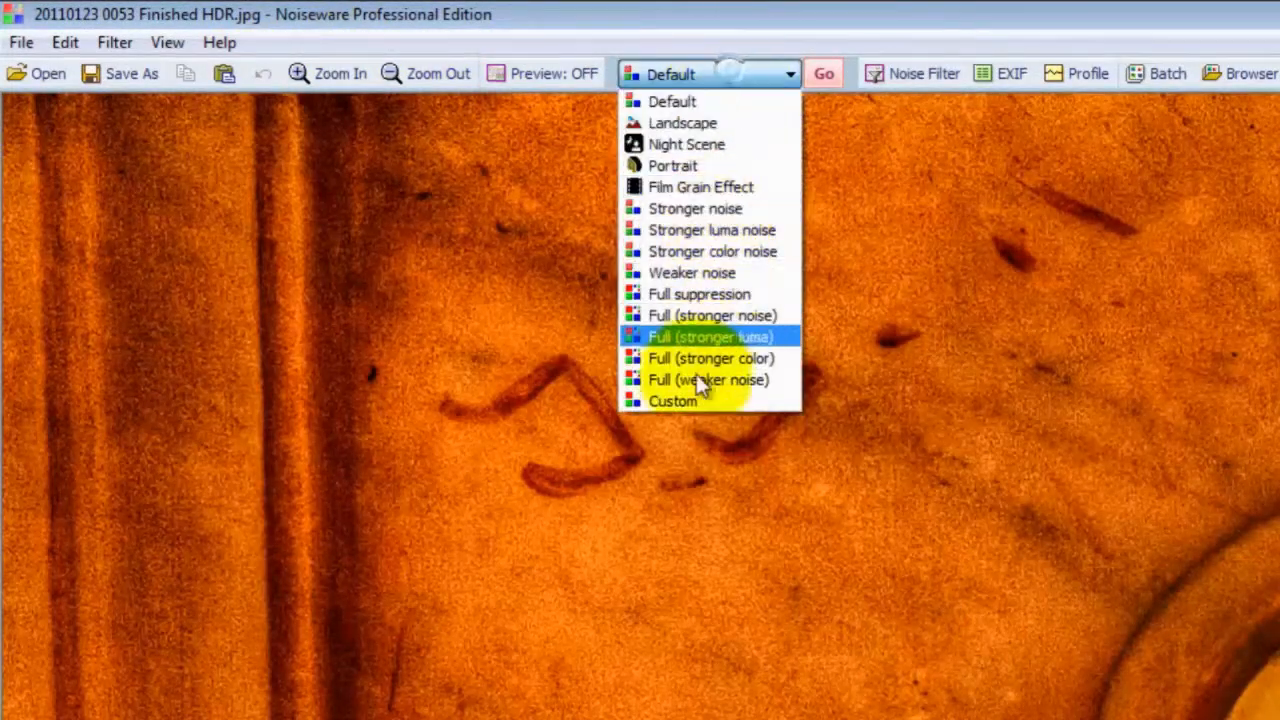
left_click(748, 358)
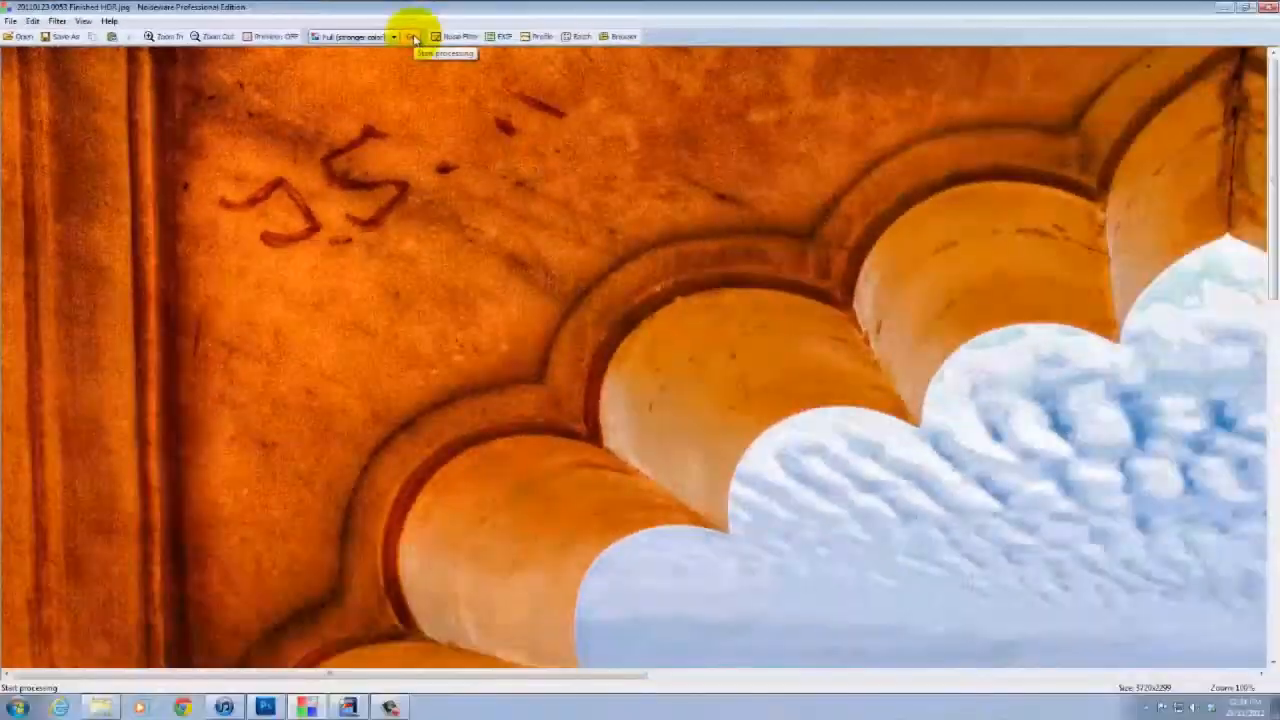
left_click(412, 37)
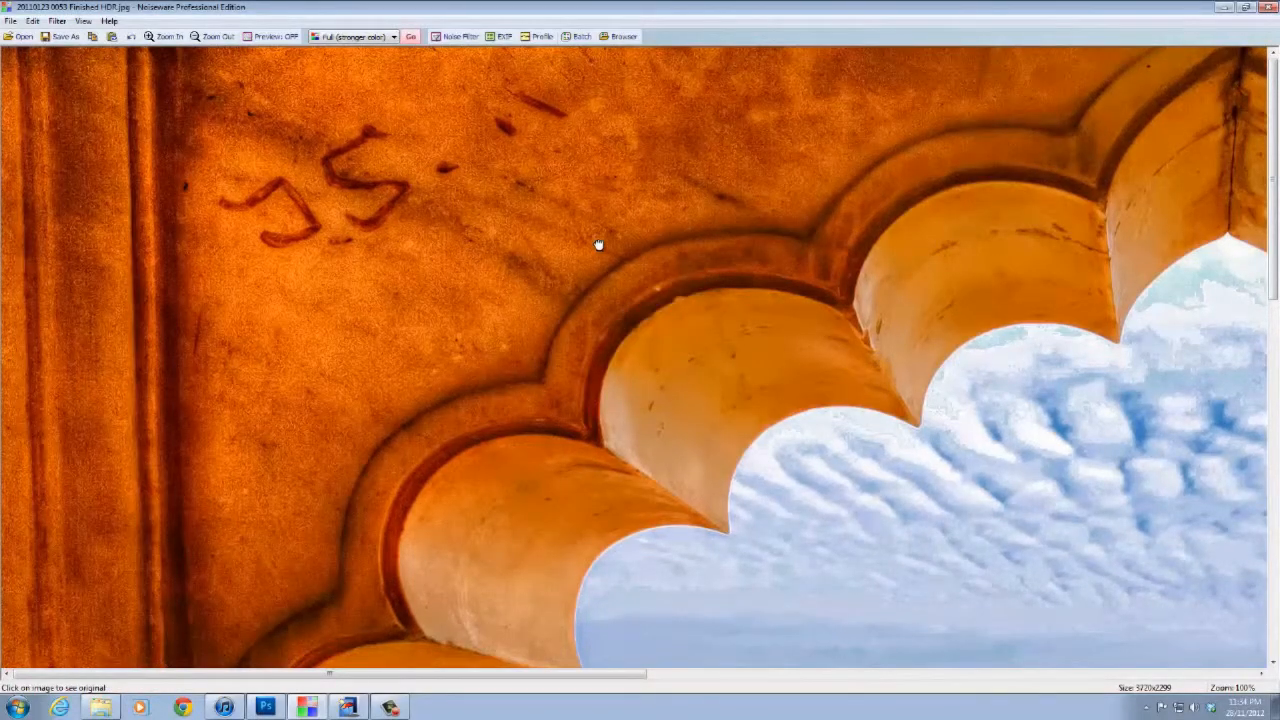
left_click(208, 37)
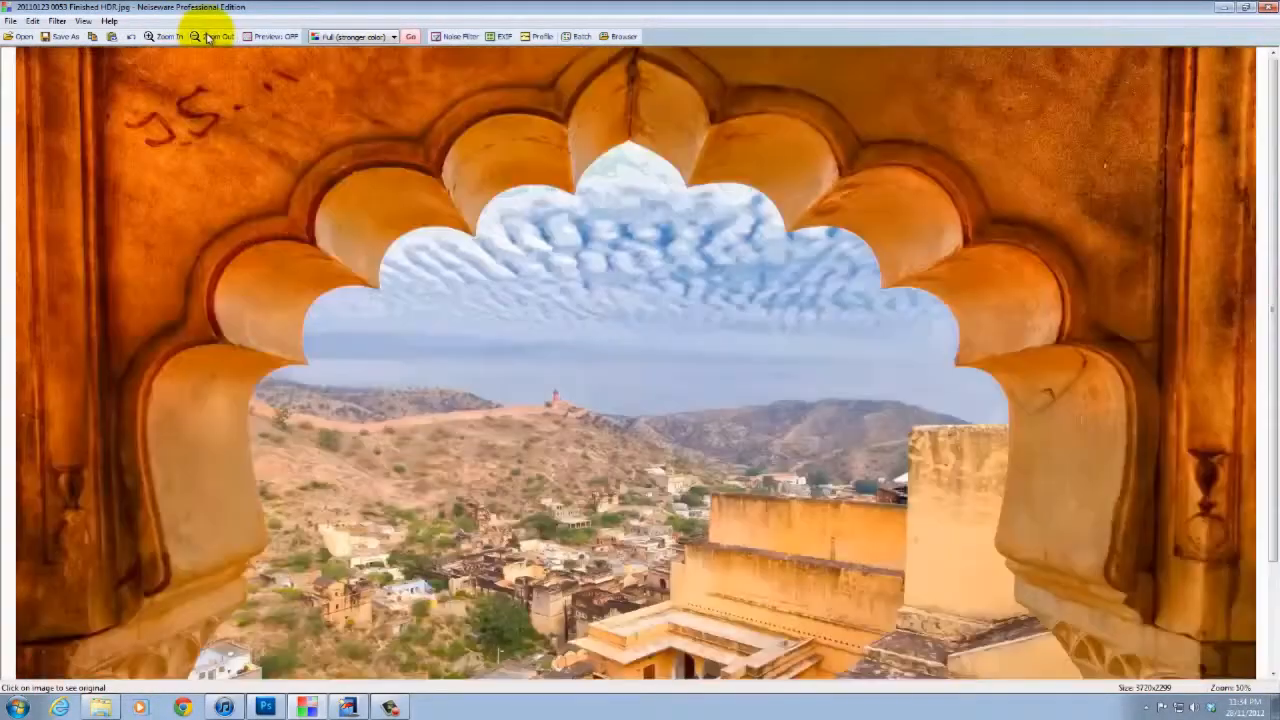
left_click(208, 37)
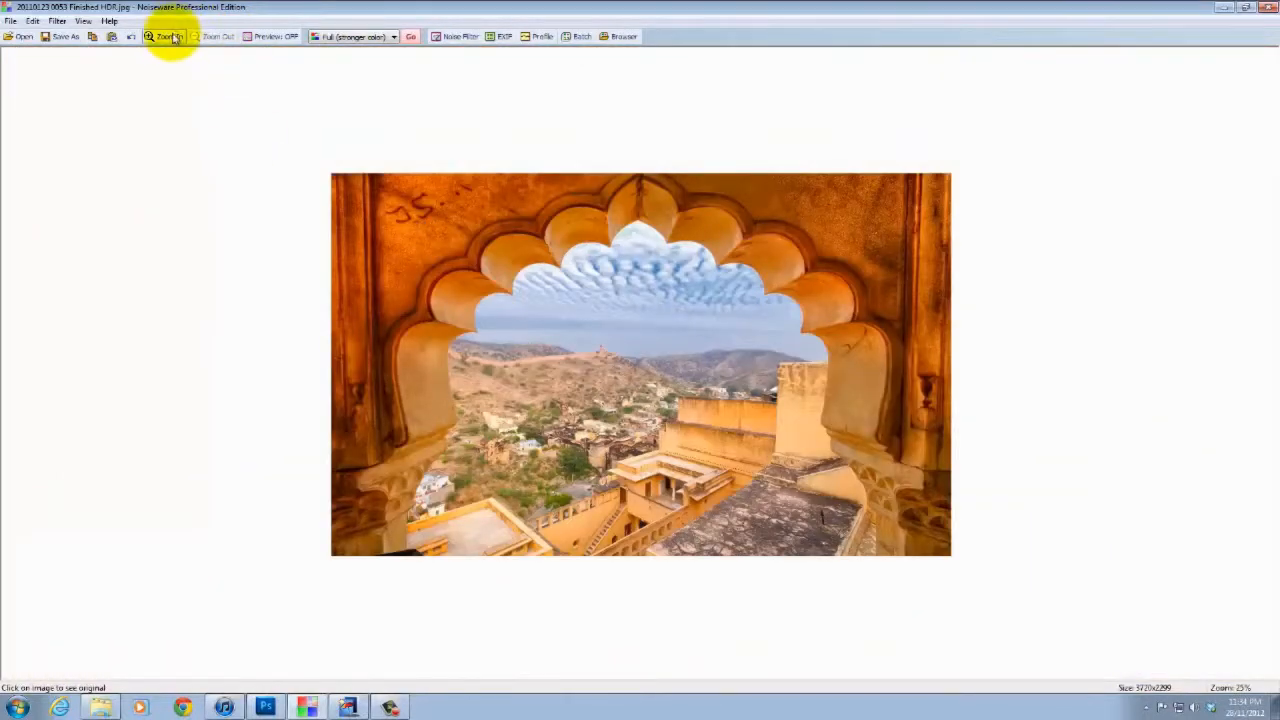
left_click(172, 37)
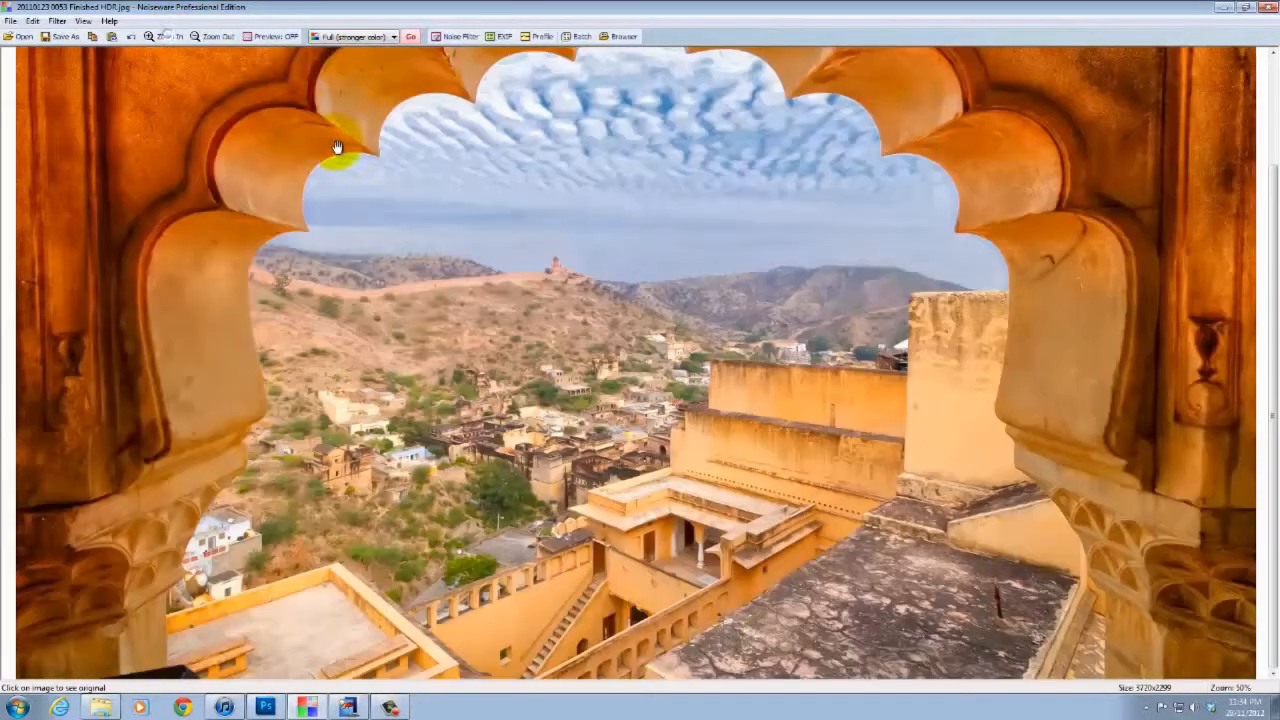
left_click(82, 37)
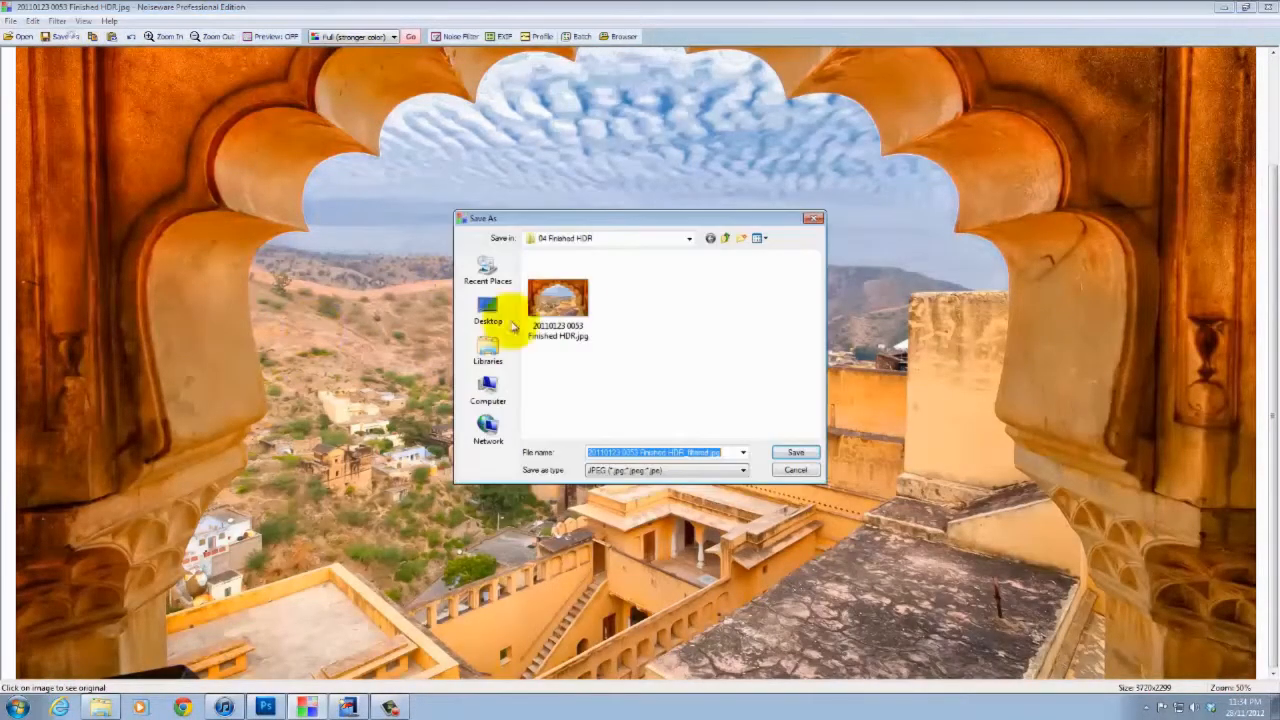
double_click(585, 277)
left_click(665, 360)
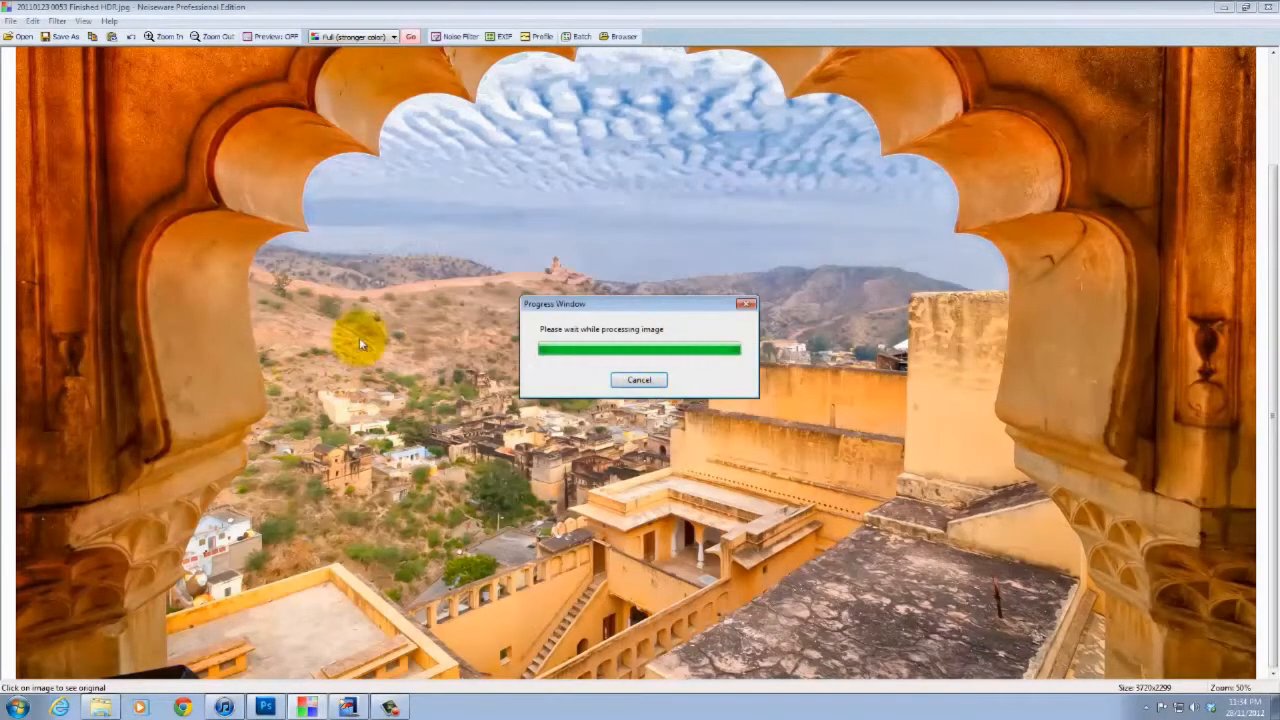